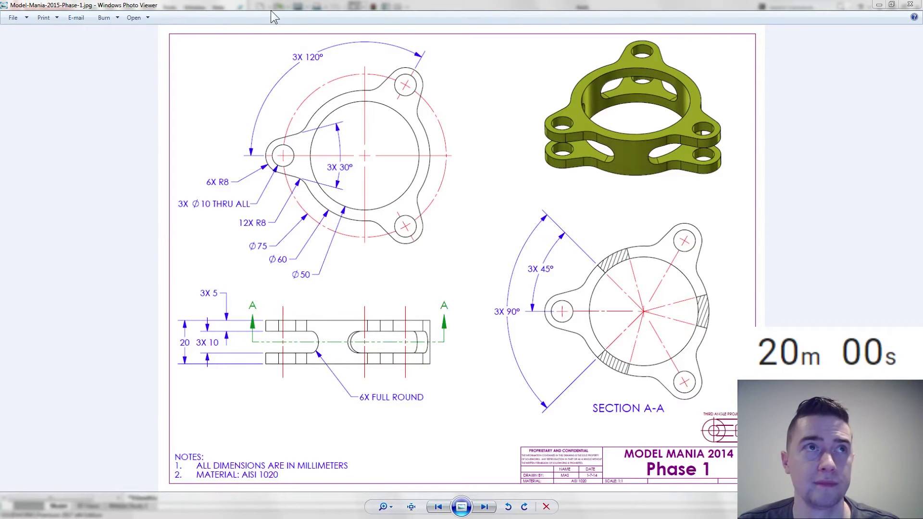
Switch from the drawing image to SOLIDWORKS and assign AISI 1020 steel as the part's material.
left_click_drag(272, 7, 0, 24)
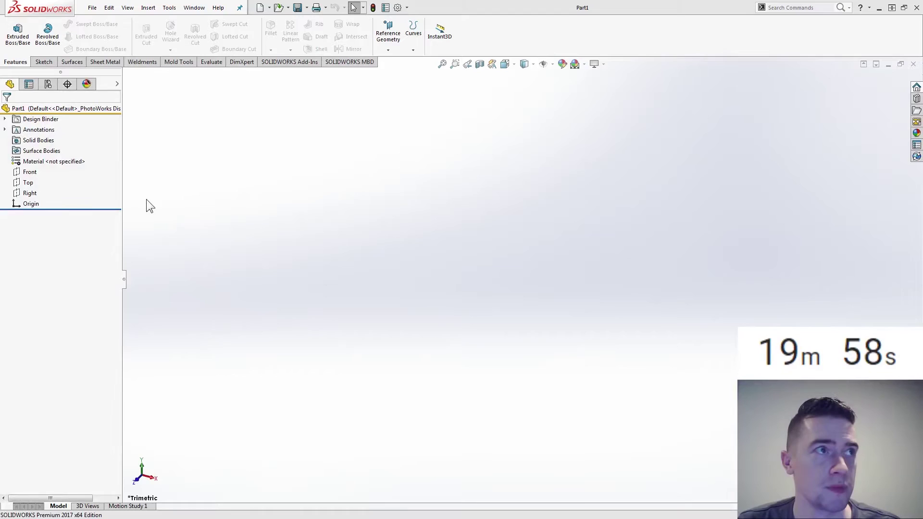
right_click(77, 162)
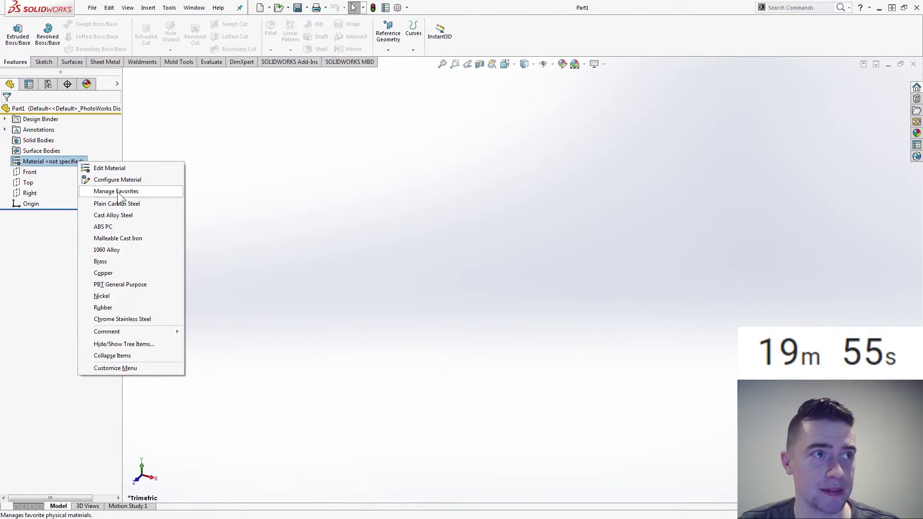
left_click(115, 172)
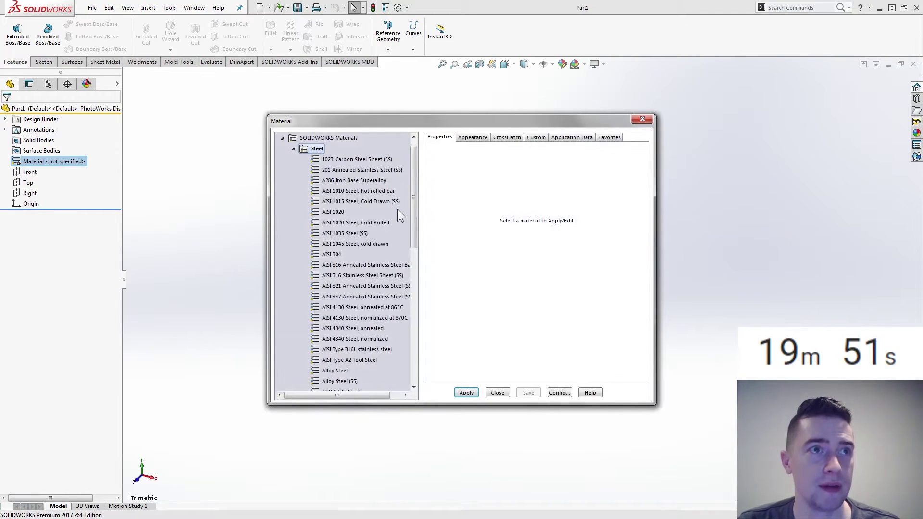
left_click(332, 212)
left_click(466, 392)
left_click(497, 393)
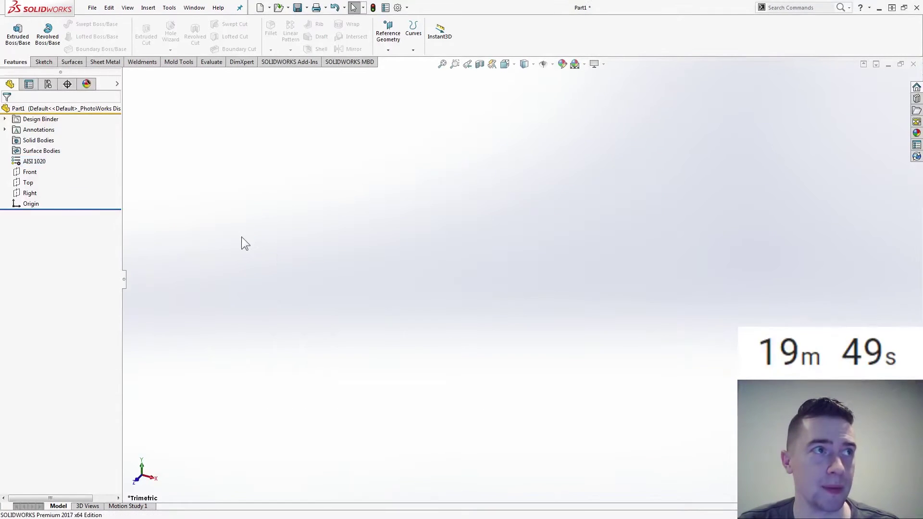
Start a sketch on the Top plane and draw two concentric circles at the origin, the outer about 73.6 mm in radius.
left_click(28, 183)
left_click(34, 155)
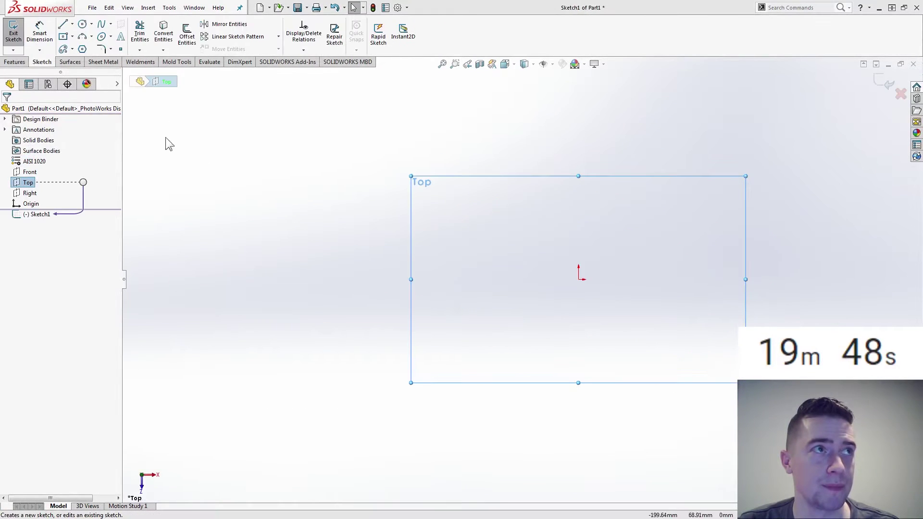
key("s")
left_click(277, 309)
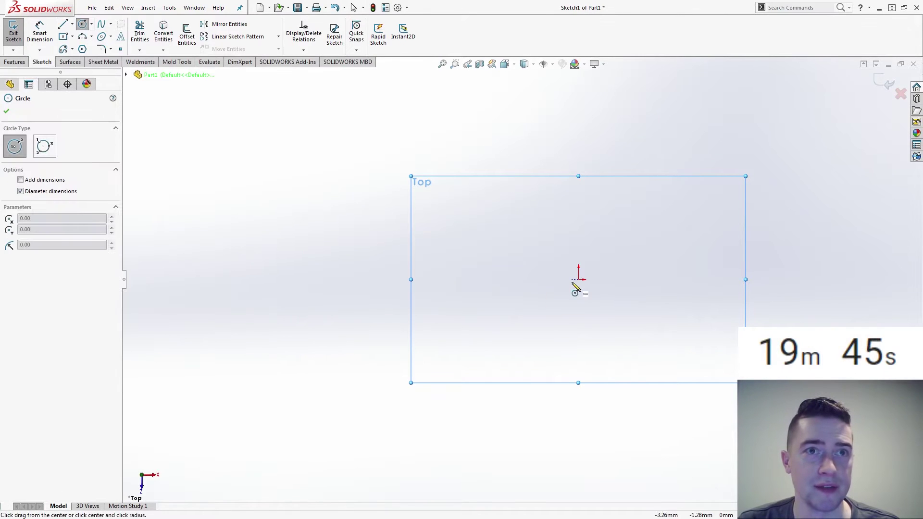
left_click_drag(578, 279, 697, 374)
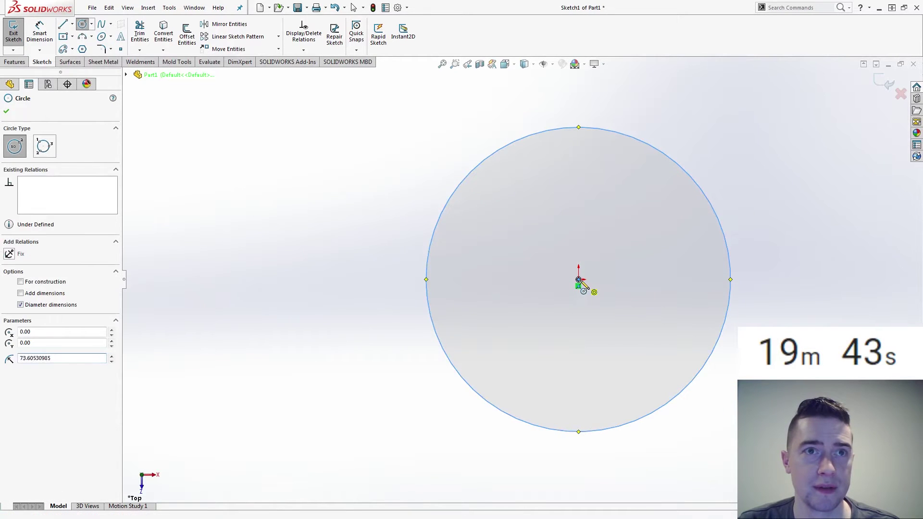
left_click_drag(579, 280, 650, 332)
Set the outer circle's diameter to 60 mm and the inner circle's diameter to 50 mm.
right_click_drag(391, 288, 381, 223)
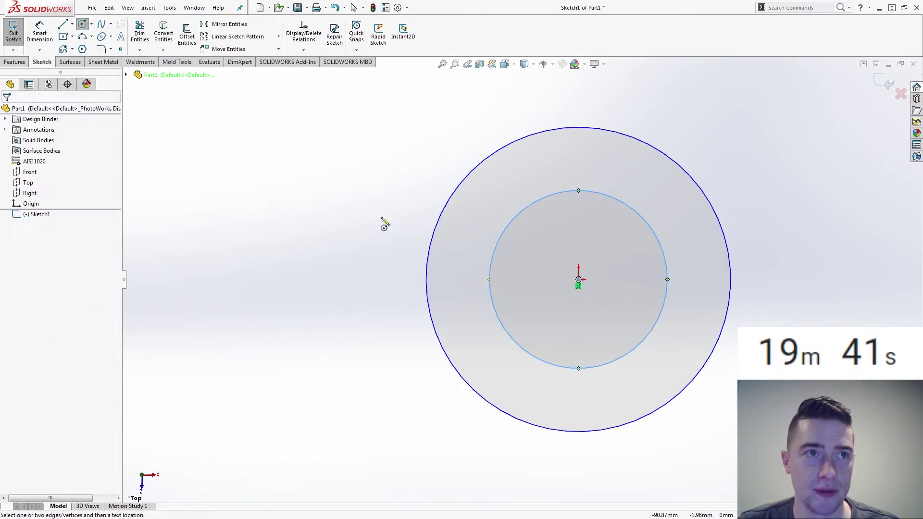
left_click(680, 167)
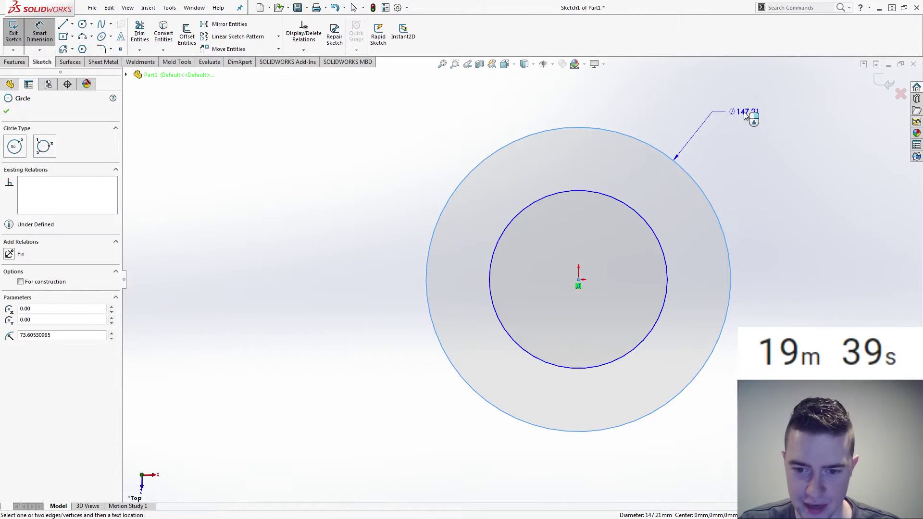
left_click(744, 113)
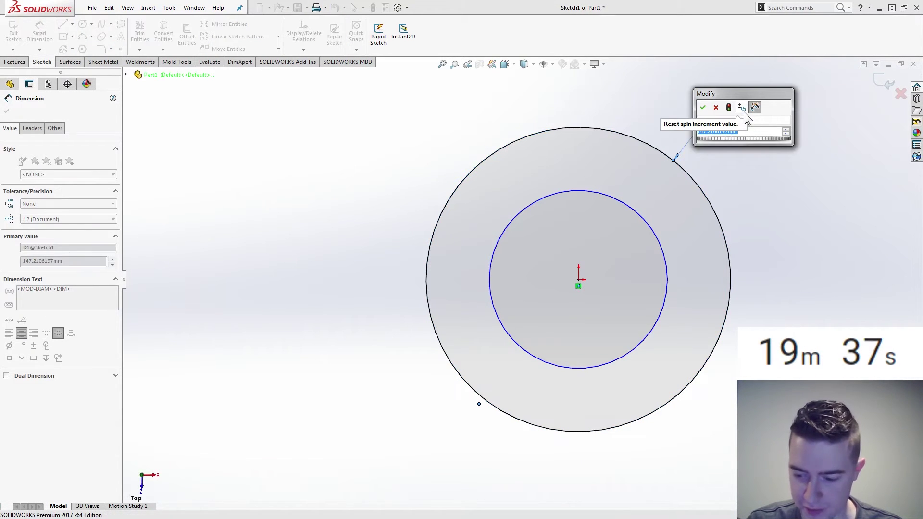
type("360")
key("Return")
left_click(664, 251)
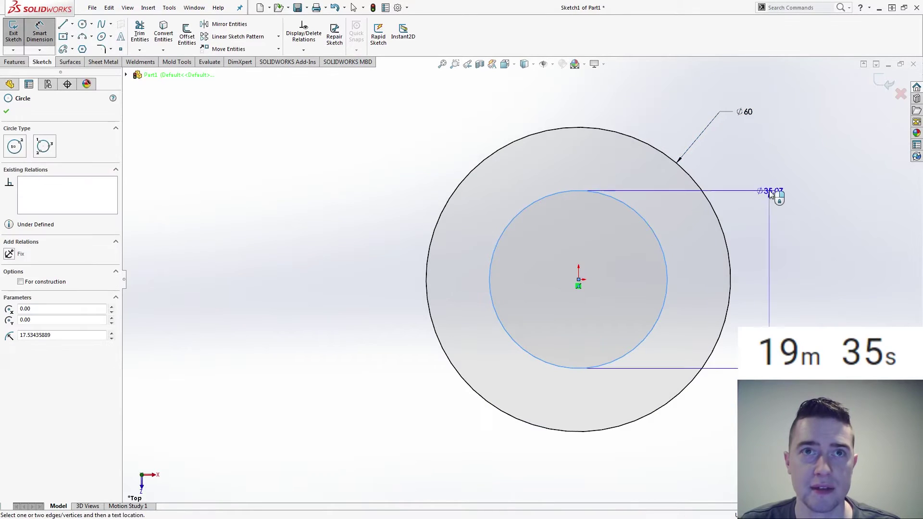
left_click(769, 175)
type("50")
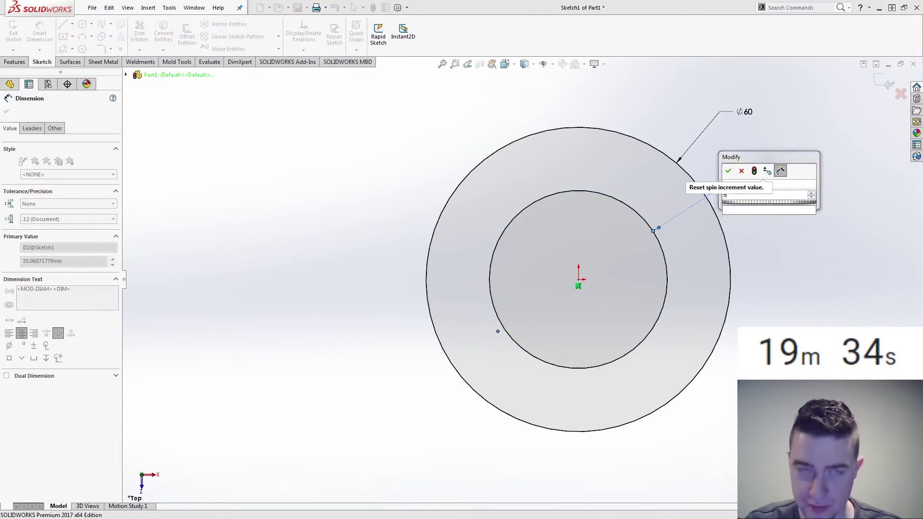
key("Return")
key("Escape")
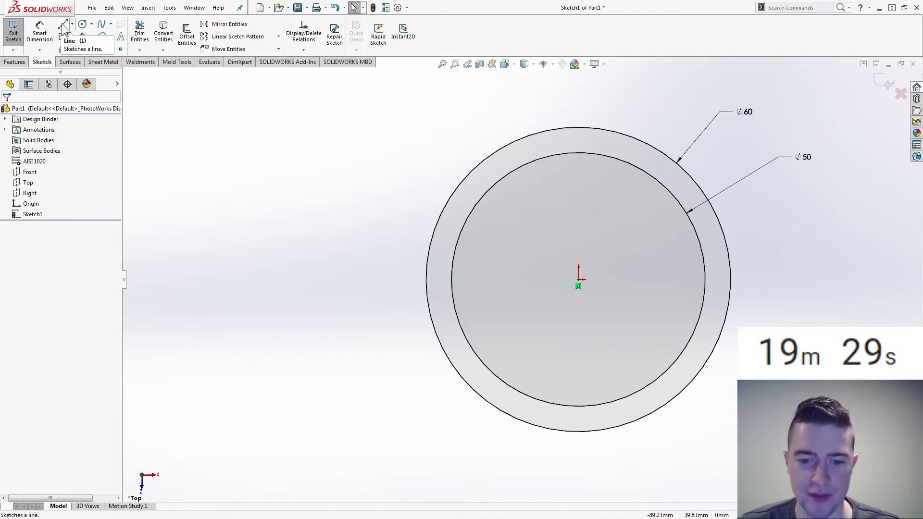
Sketch a small circle outside the ring on its left side, level with the origin, and set its diameter to 10 mm.
left_click(82, 24)
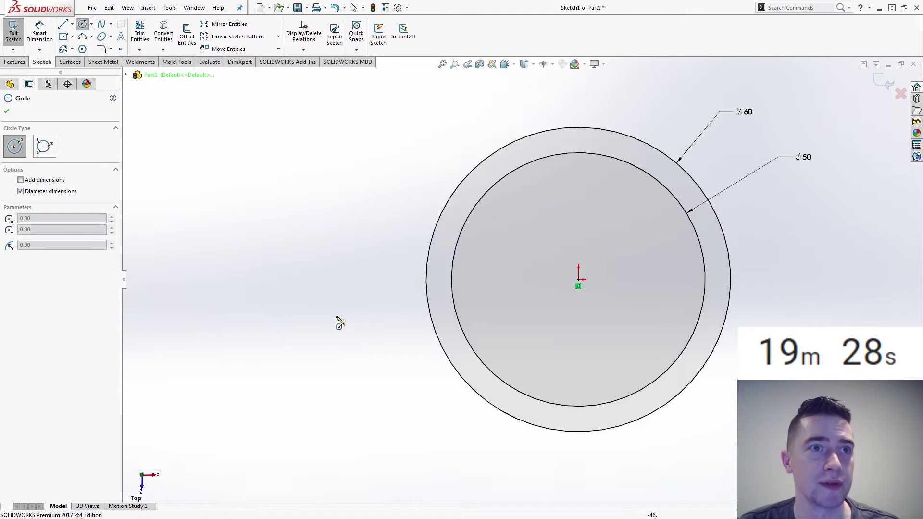
left_click(356, 278)
left_click(371, 304)
right_click_drag(376, 384, 371, 304)
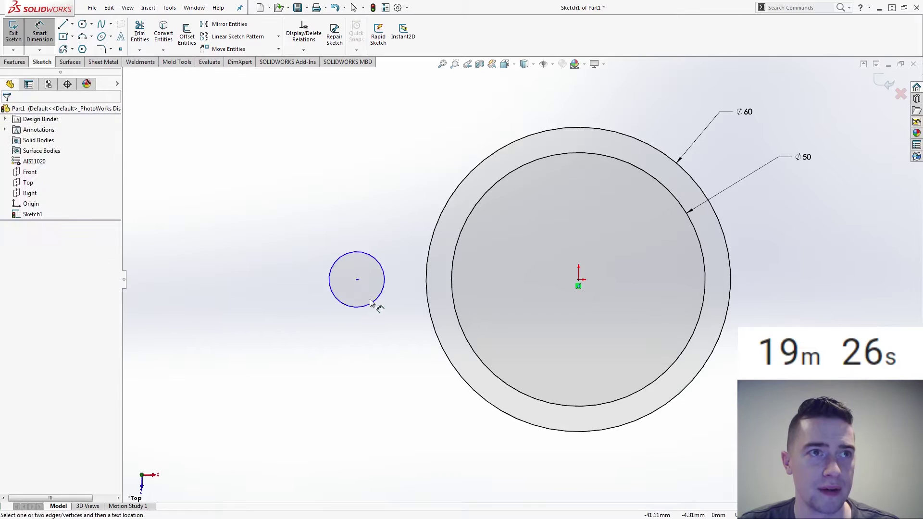
left_click(371, 303)
left_click(339, 376)
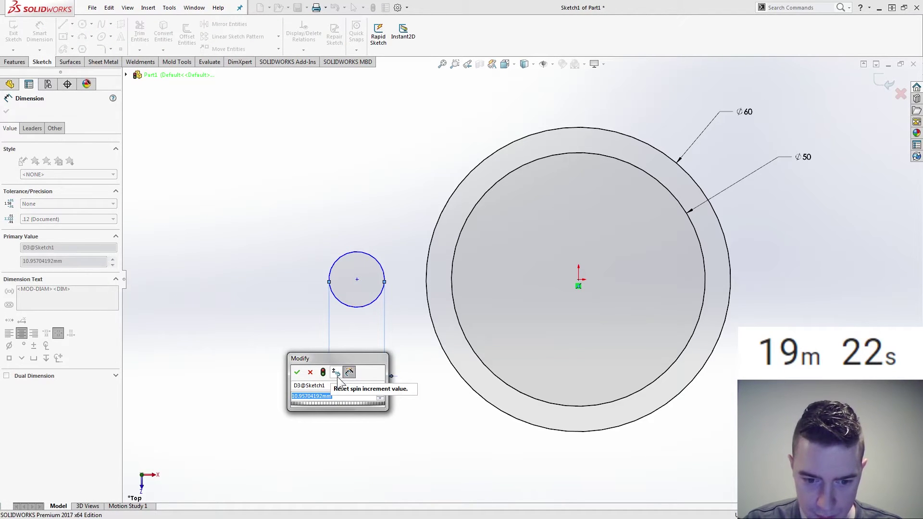
type("10")
key("Return")
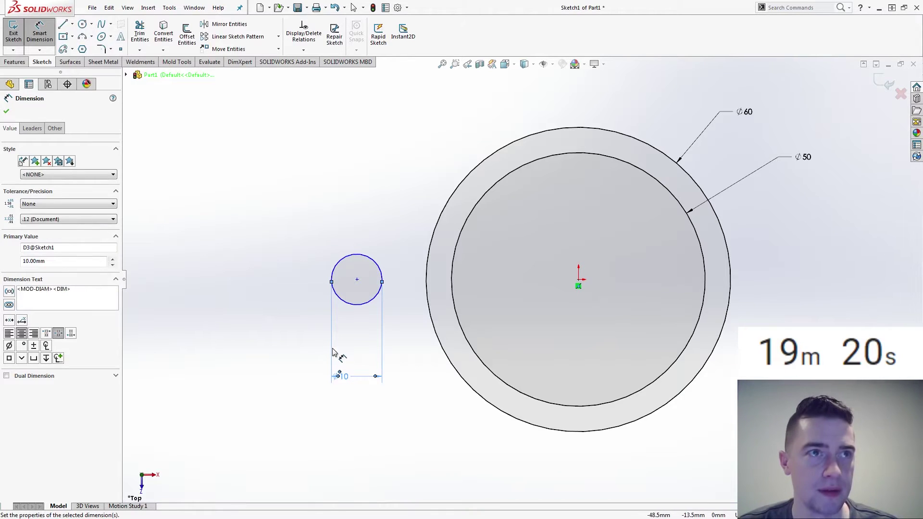
key("Escape")
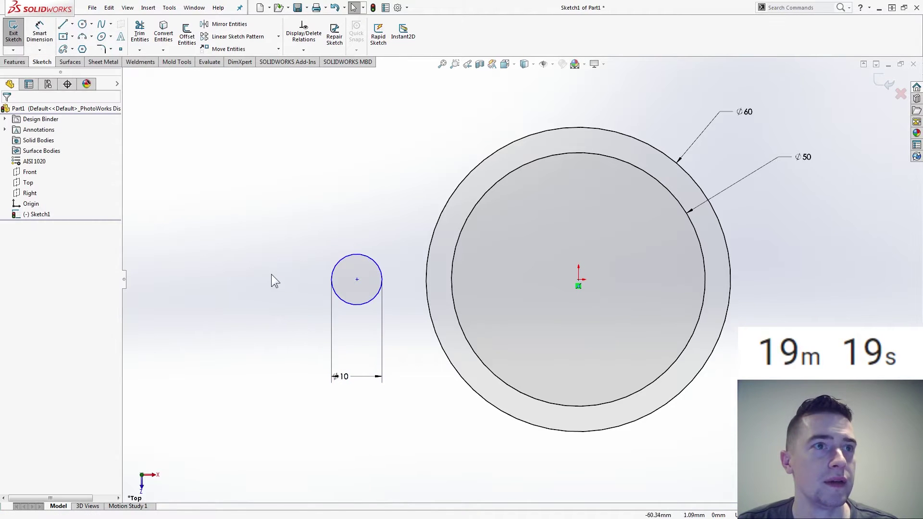
Add a horizontal relation between the small circle's centre and the origin.
left_click(356, 279)
left_click(579, 279, "ctrl")
left_click(665, 237)
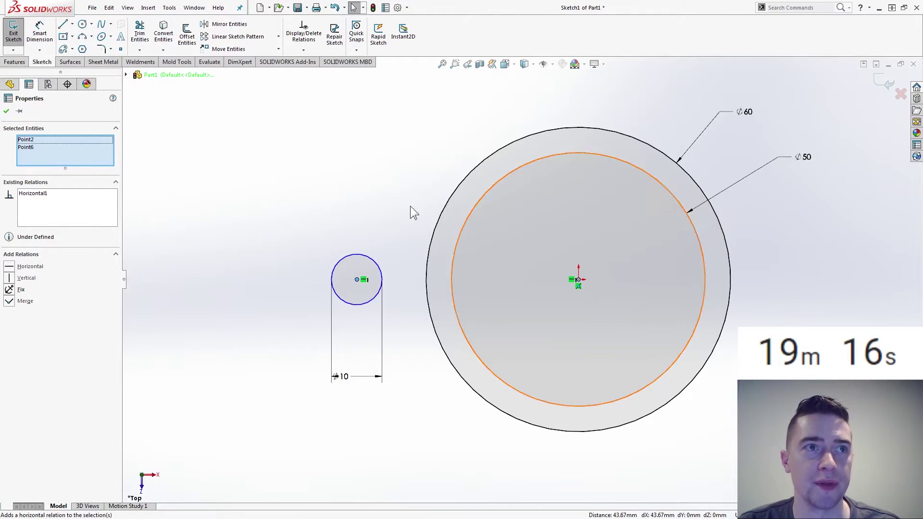
key("Escape")
Sketch two lines about 35 mm long from the 60 mm circle, meeting in a V left of the small circle.
key("l")
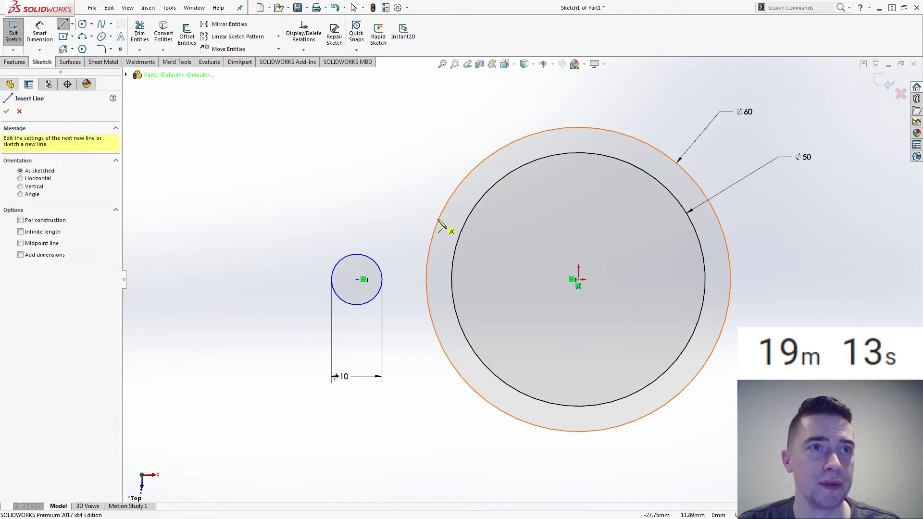
left_click(438, 218)
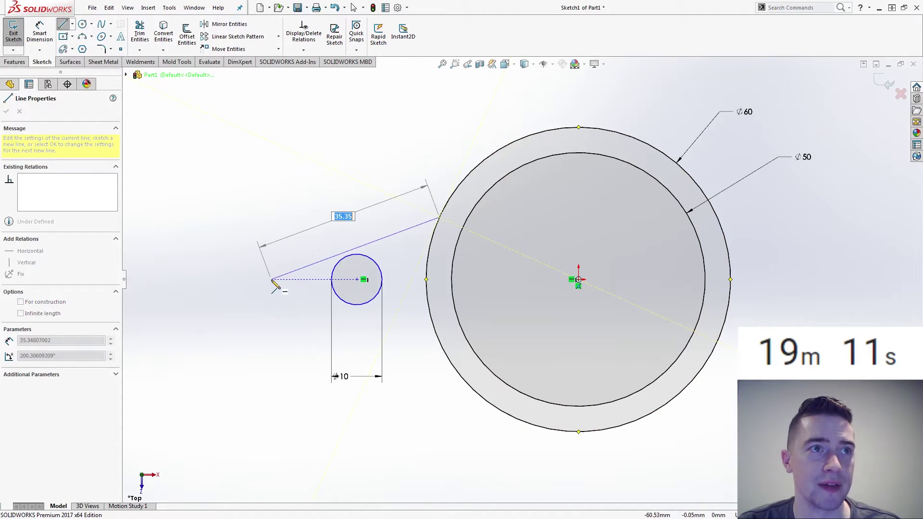
left_click(272, 279)
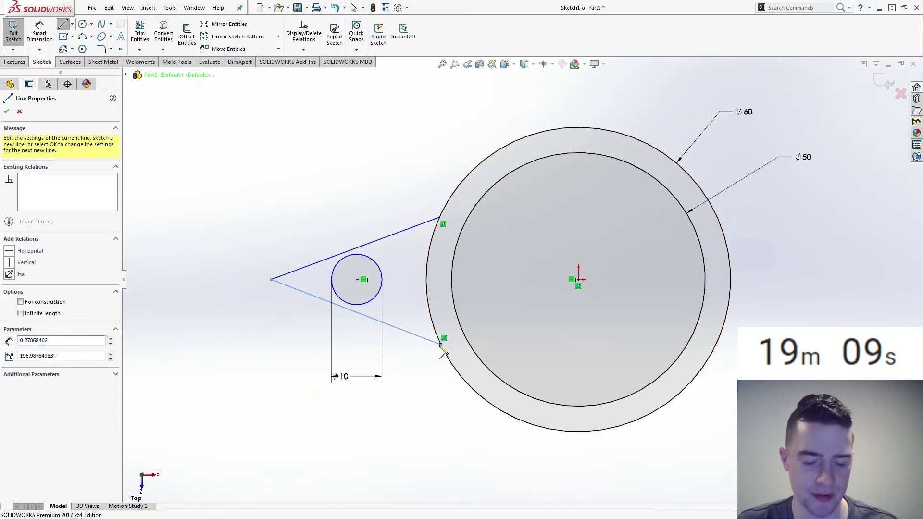
left_click(440, 345)
key("Escape")
Make the two V lines equal in length and align their apex horizontally with the small circle's centre.
left_click_drag(416, 350, 392, 215)
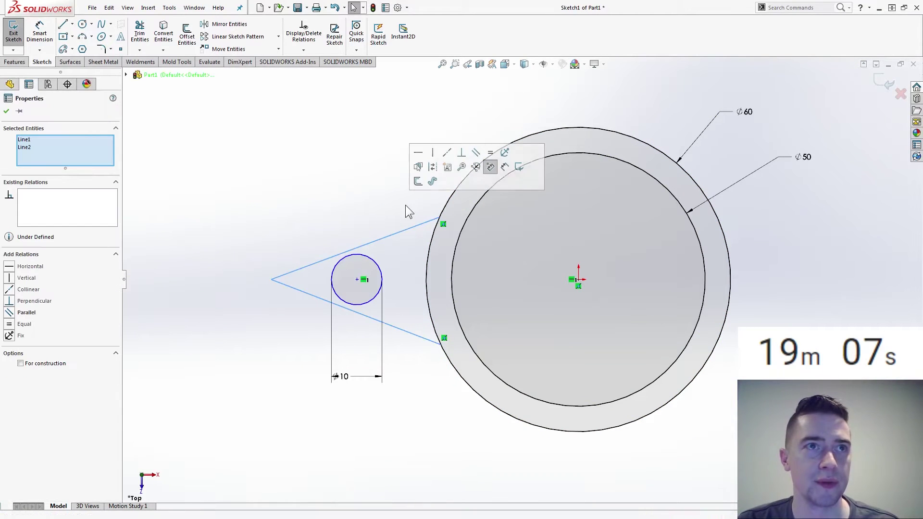
left_click(490, 153)
left_click(325, 197)
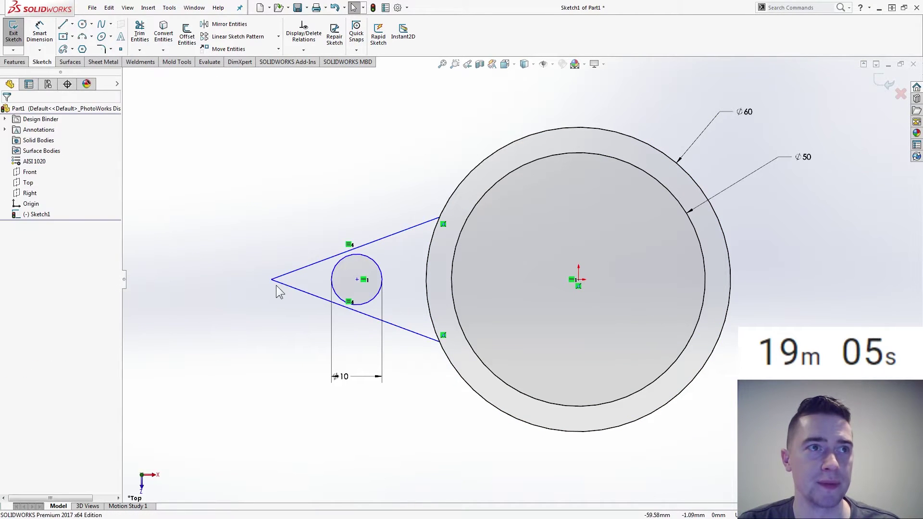
left_click(271, 279)
left_click(357, 279, "ctrl")
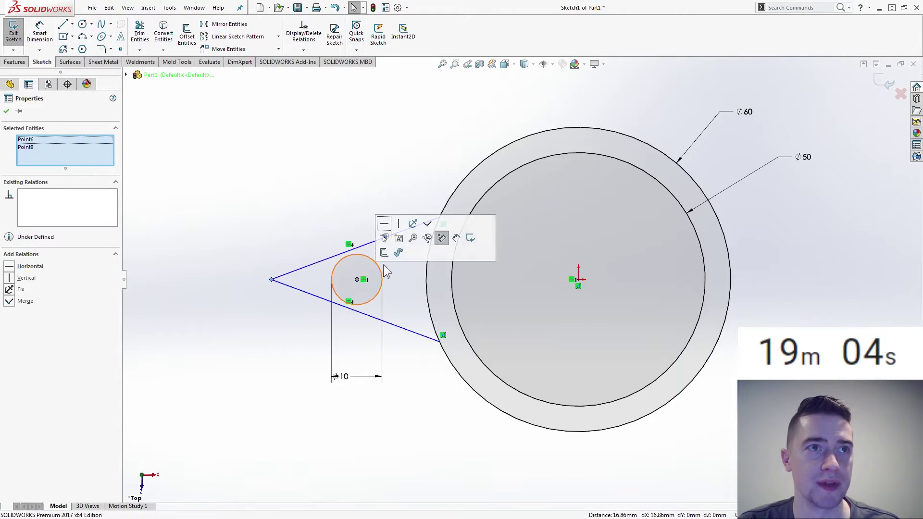
left_click(387, 224)
Dimension the angle between the two V lines and set it to 30 degrees.
key("d")
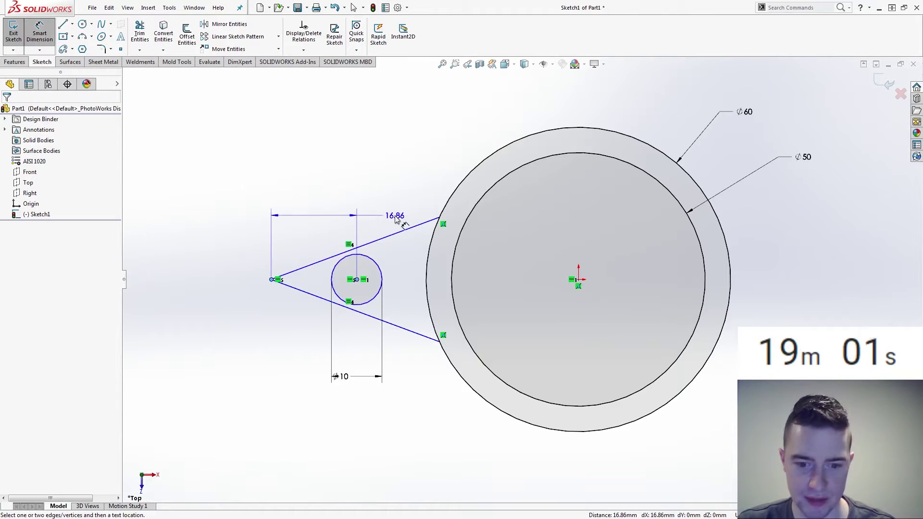
key("Escape")
key("d")
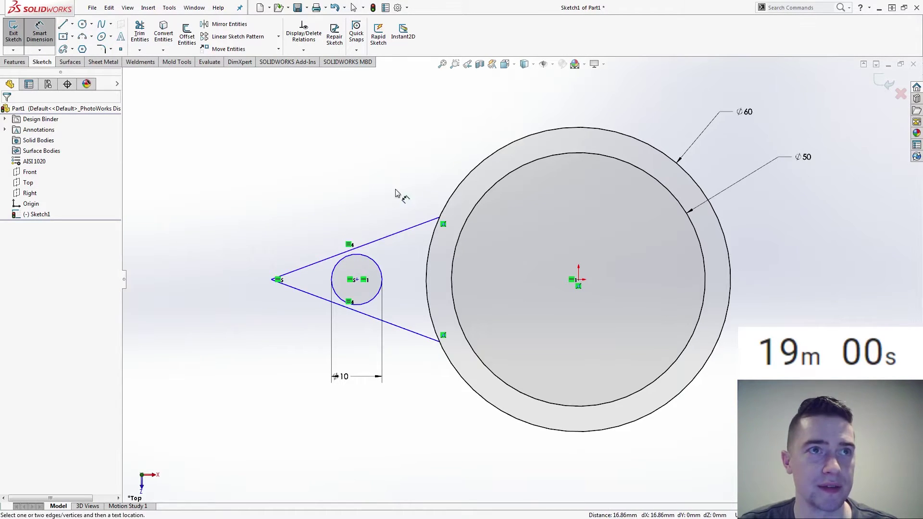
left_click(403, 231)
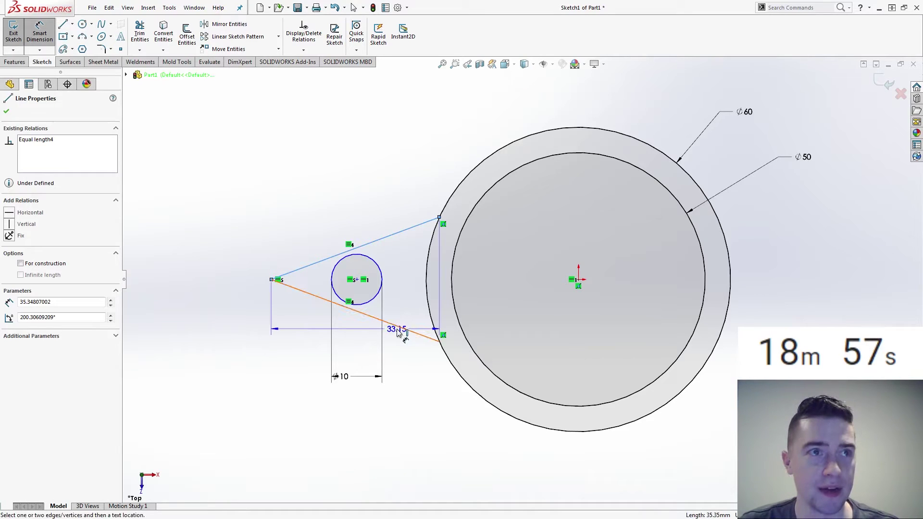
left_click(402, 330)
left_click(483, 289)
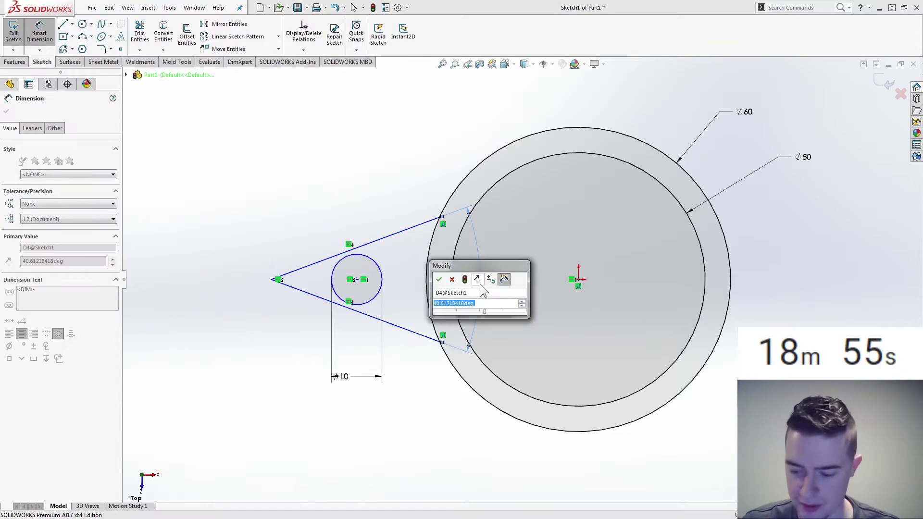
type("30")
key("Return")
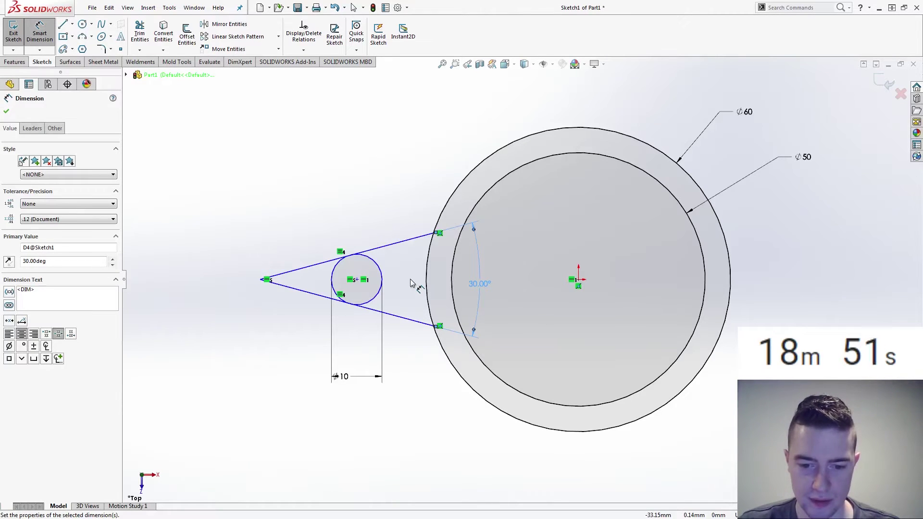
key("Escape")
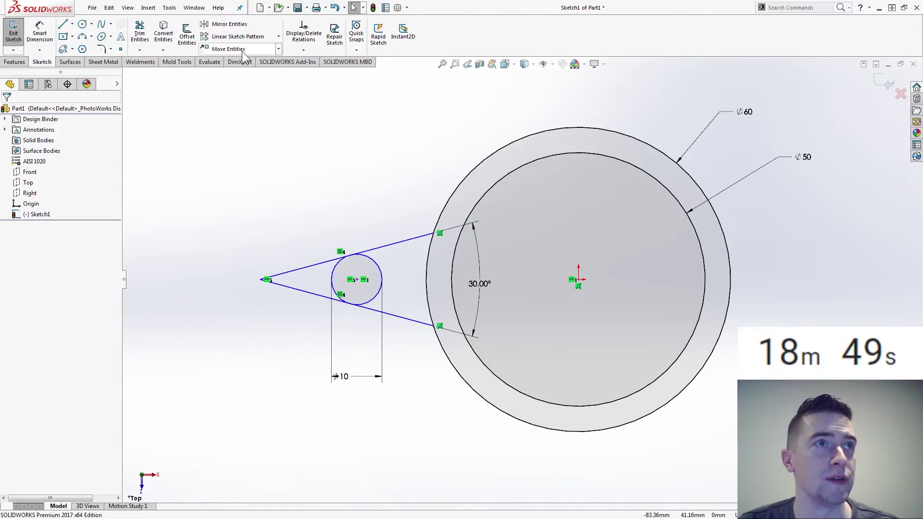
Add an 8 mm sketch fillet at the apex of the V lines, continuing despite their equal-length relation.
left_click(101, 49)
left_click(261, 280)
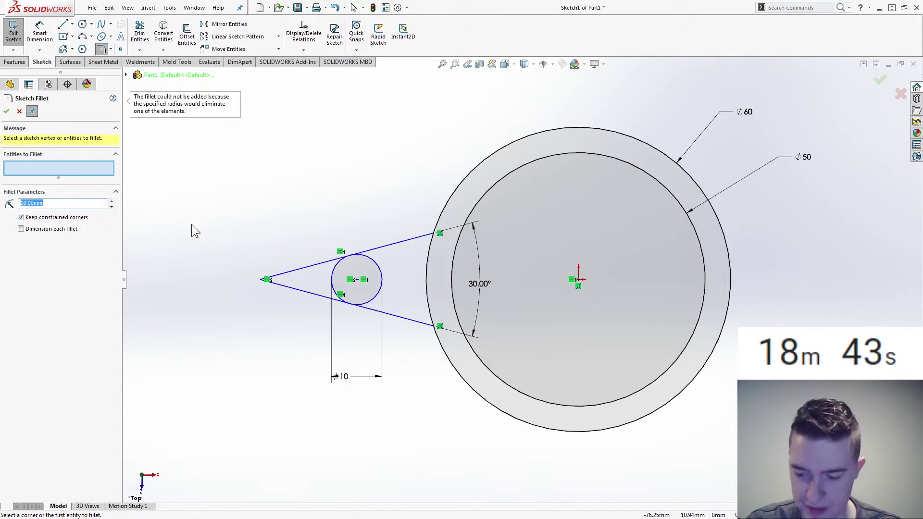
type("8")
left_click(260, 280)
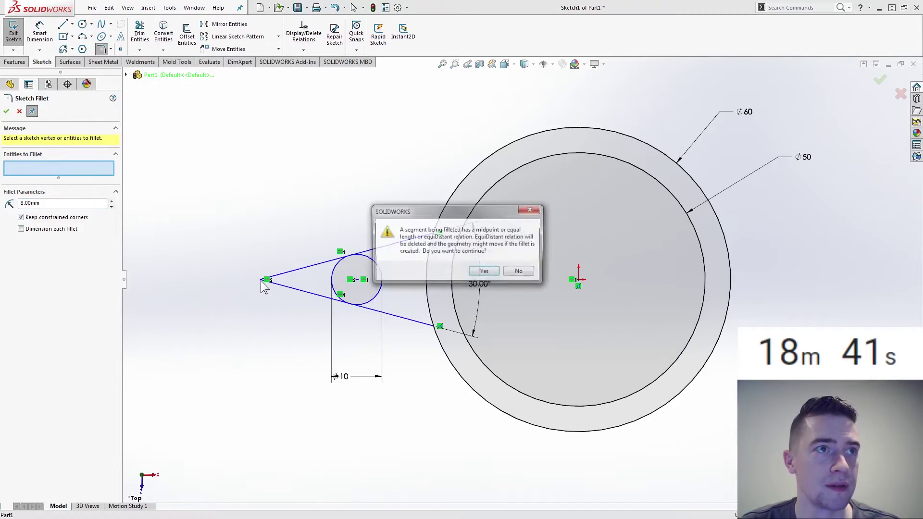
left_click(486, 272)
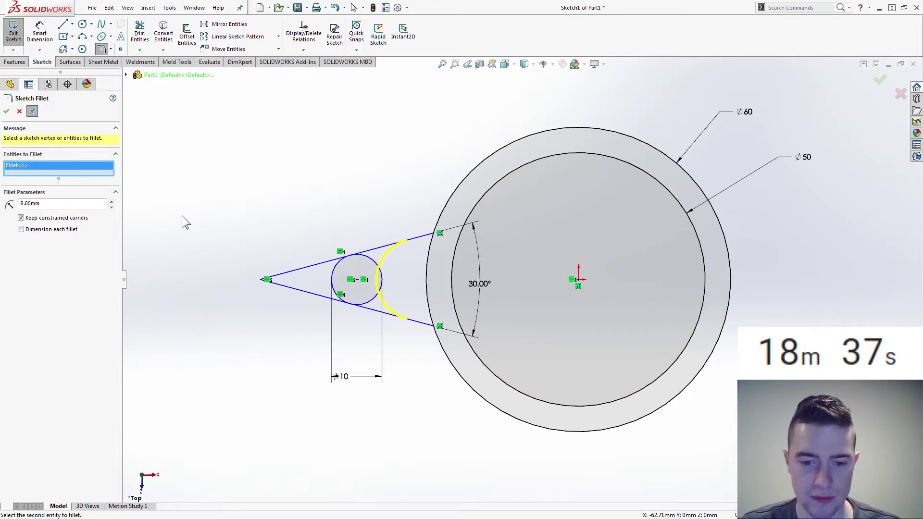
left_click(6, 111)
key("Escape")
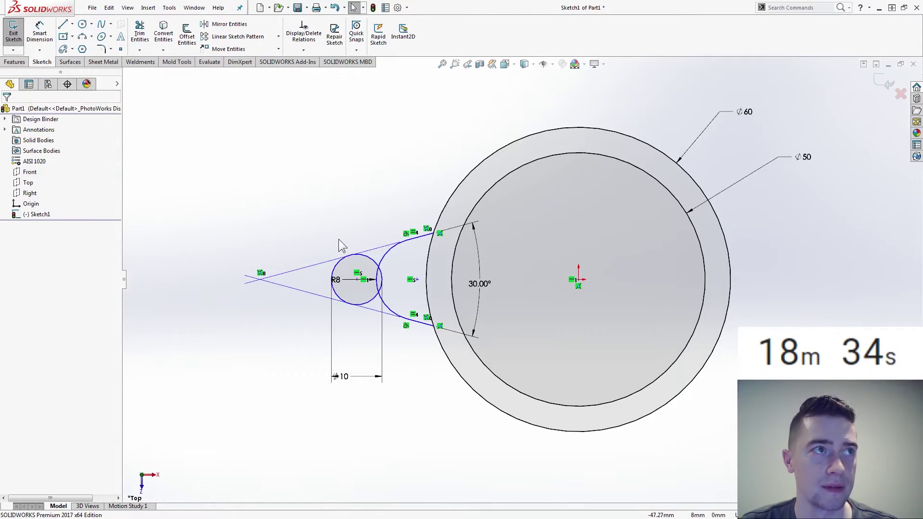
Make the R8 arc's centre coincide with the small circle's centre and dimension that centre 37.5 mm horizontally from the origin.
mouse_move(416, 284)
left_mouse_down()
mouse_move(316, 287)
mouse_move(359, 284)
left_mouse_up()
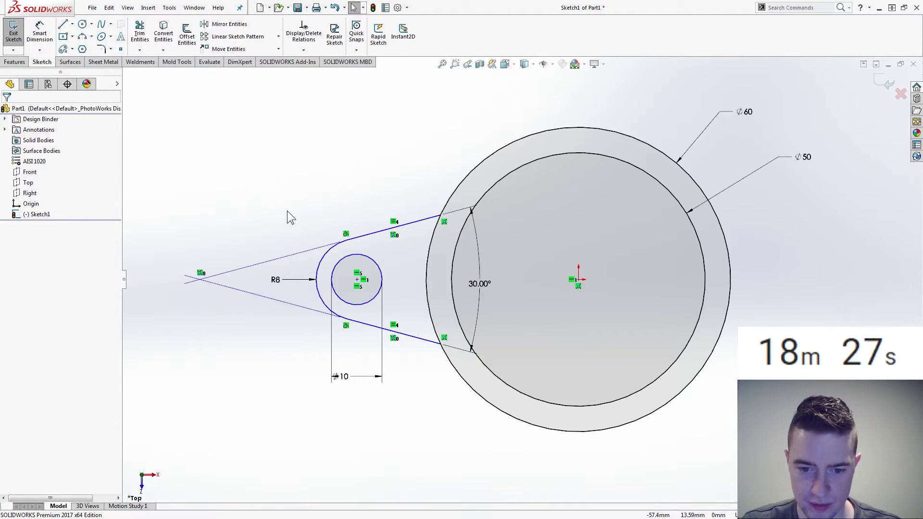
right_click_drag(297, 229, 288, 156)
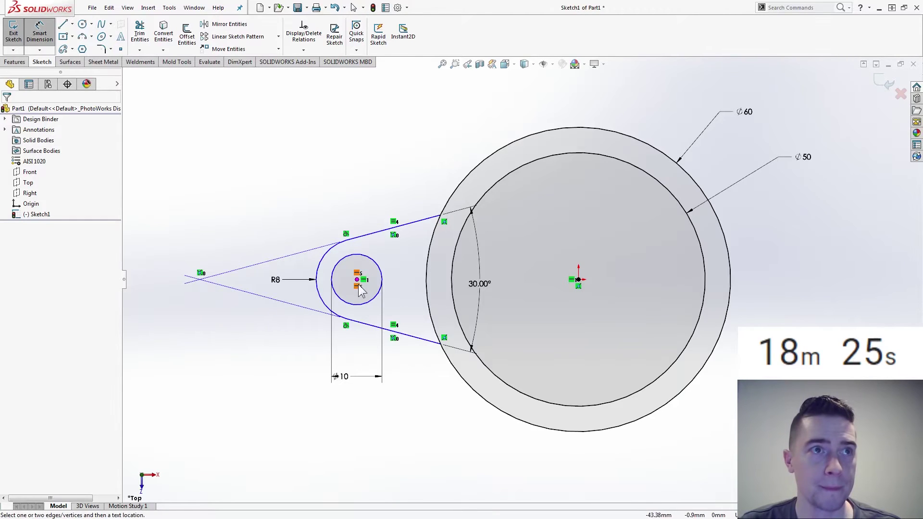
left_click(375, 297)
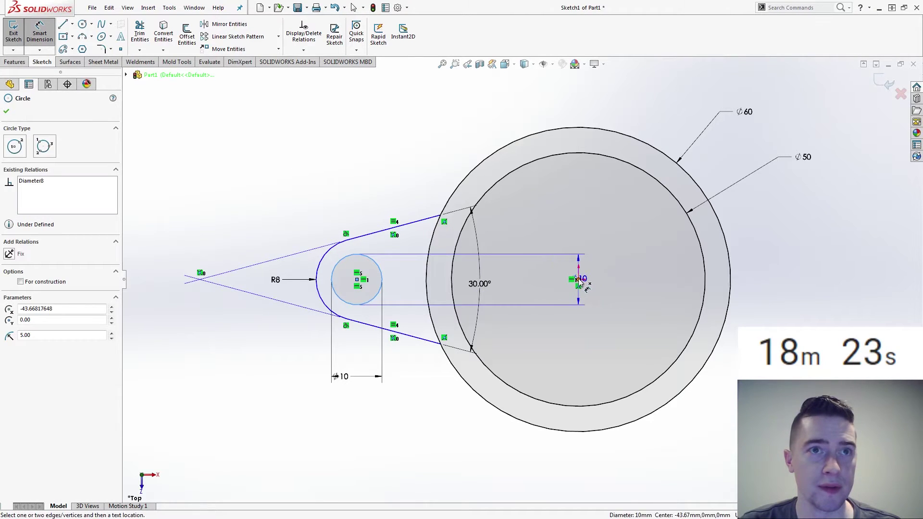
left_click(578, 279)
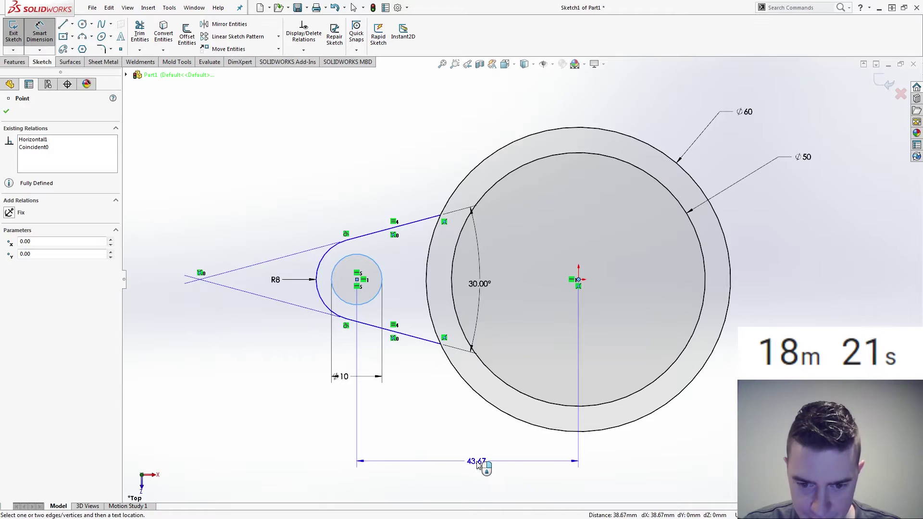
left_click(476, 464)
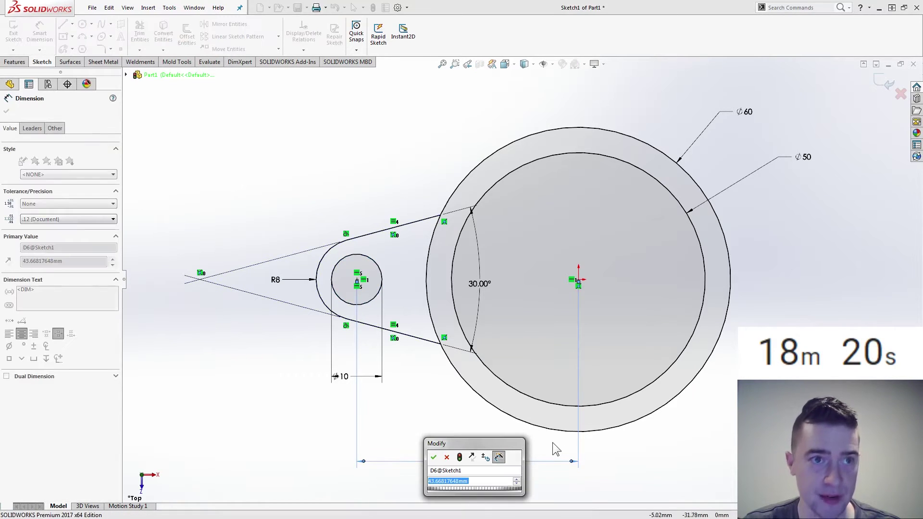
key("Return")
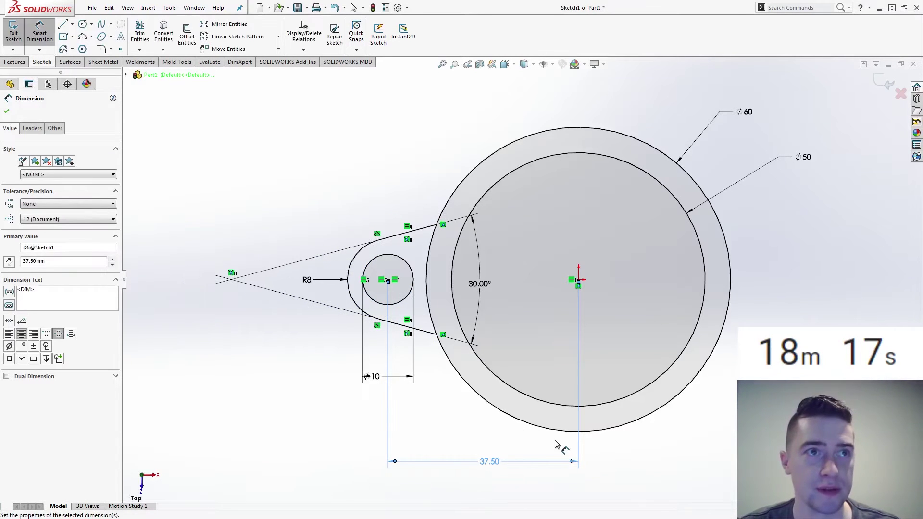
key("Escape")
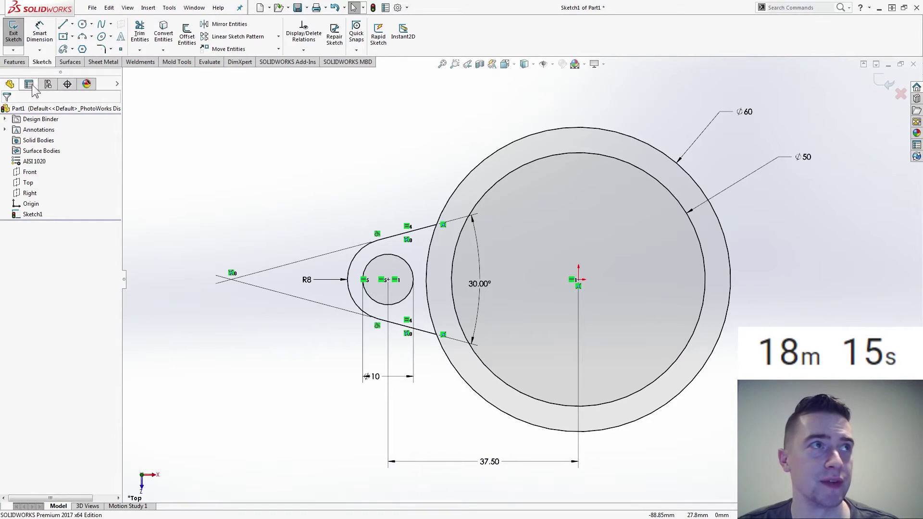
Extrude the ring region between the 50 and 60 mm circles 20 mm with a Mid Plane end condition.
left_click(14, 61)
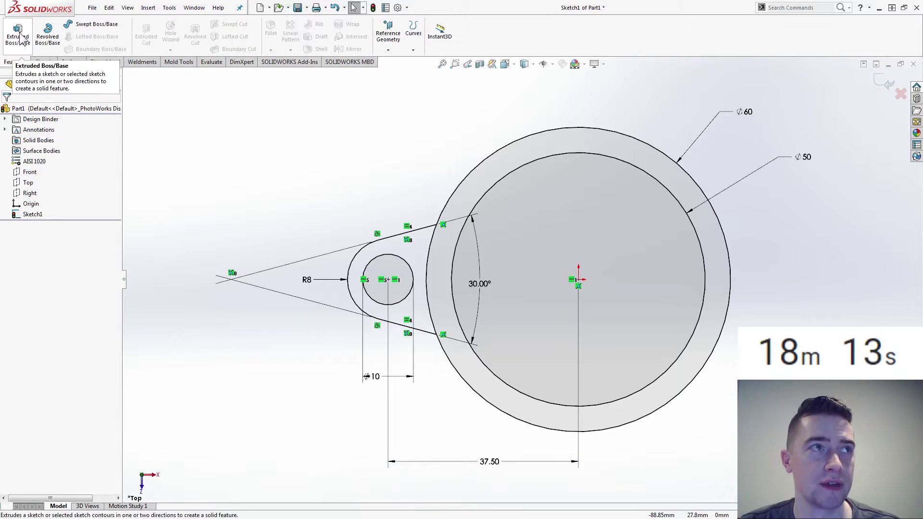
left_click(18, 34)
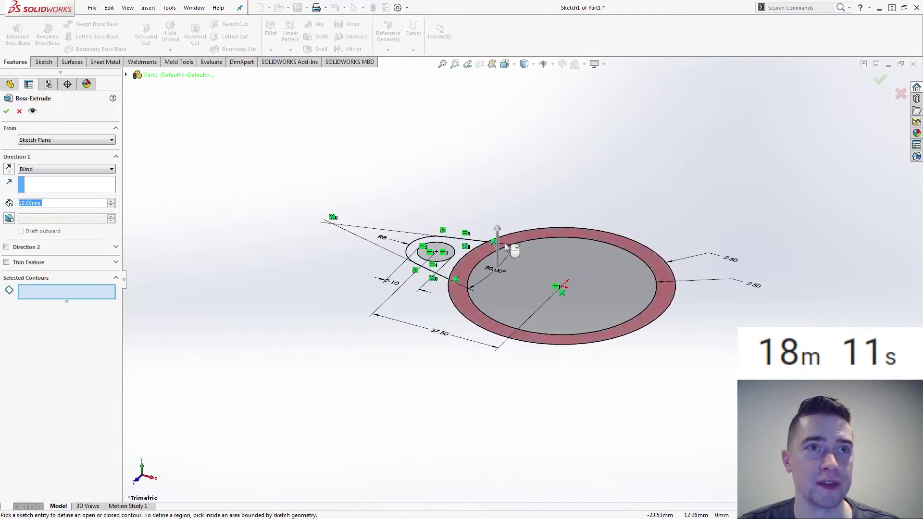
left_click(526, 241)
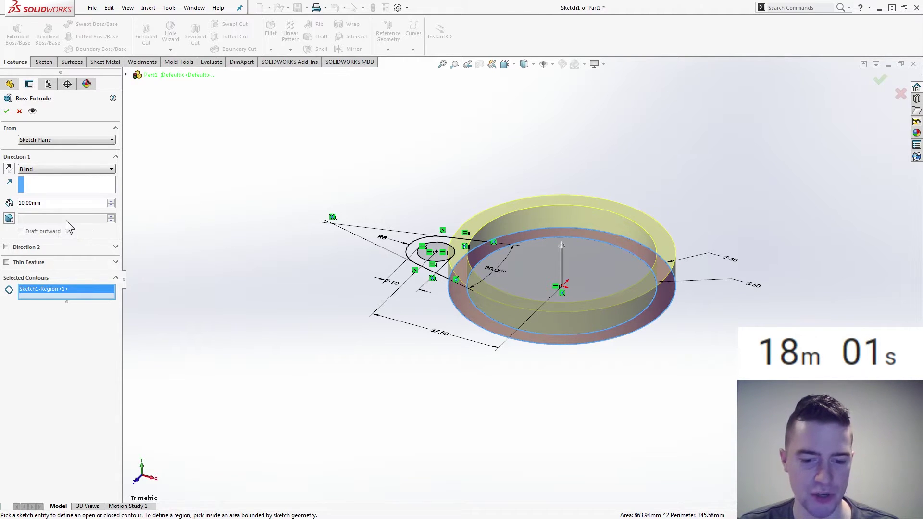
left_click(57, 170)
left_click(61, 212)
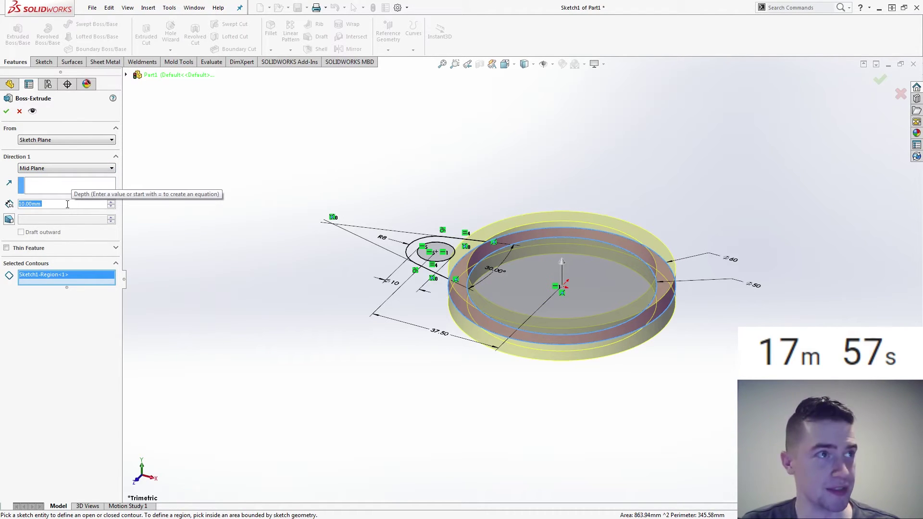
type("20")
key("Return")
key("Return")
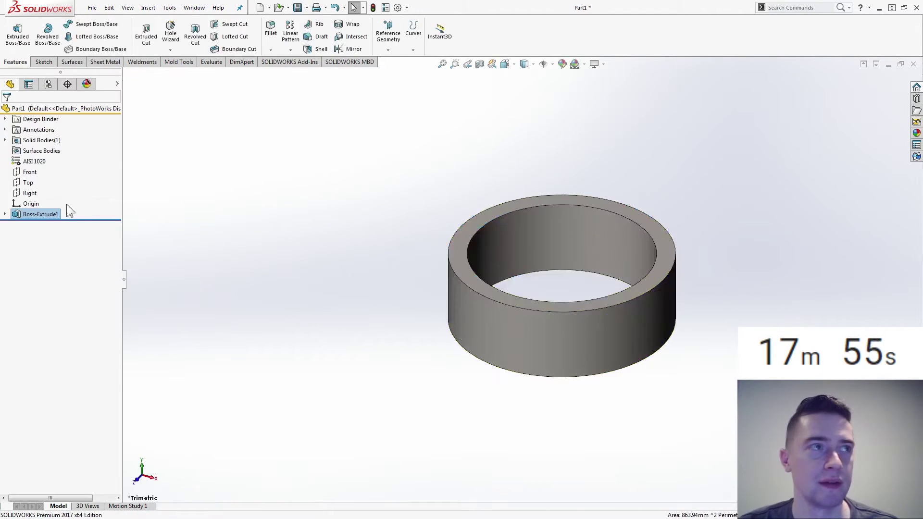
Reuse the base sketch to extrude the lug region around the small hole 20 mm, Mid Plane, merged with the ring.
left_click(5, 215)
left_click(29, 224)
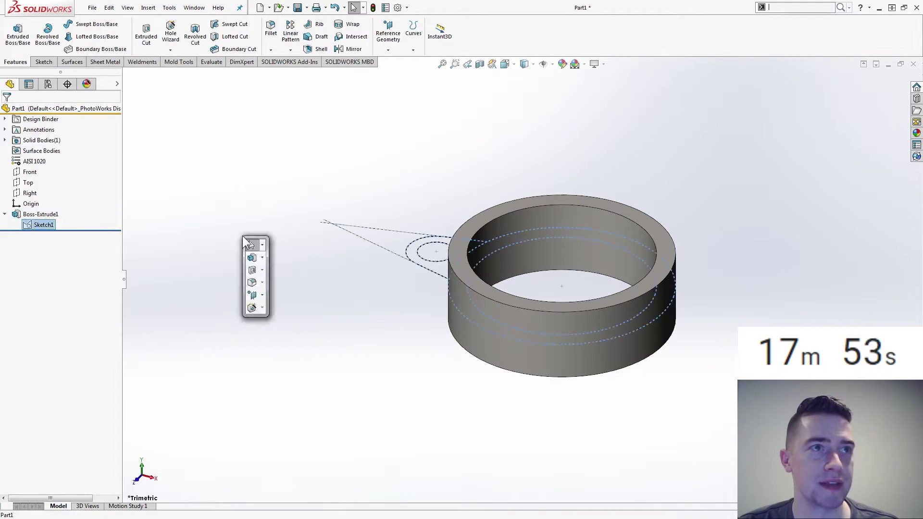
left_click(252, 257)
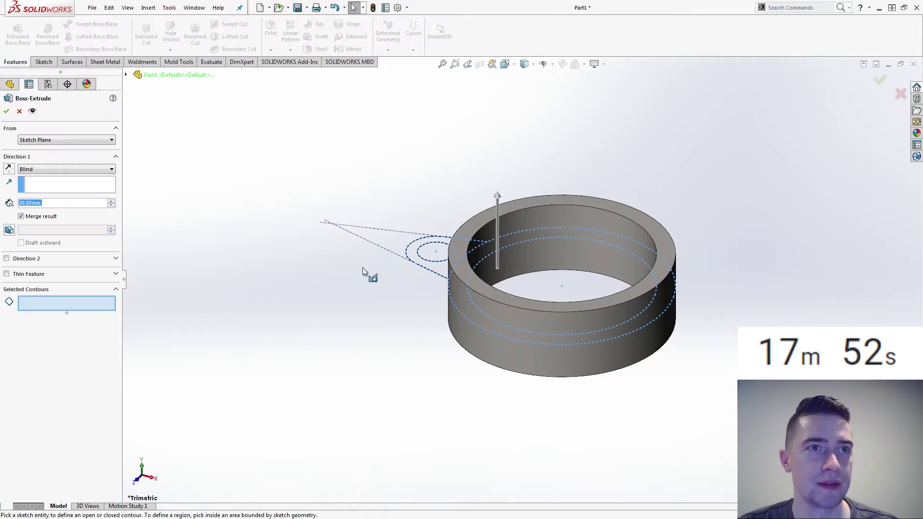
left_click(442, 265)
left_click(75, 169)
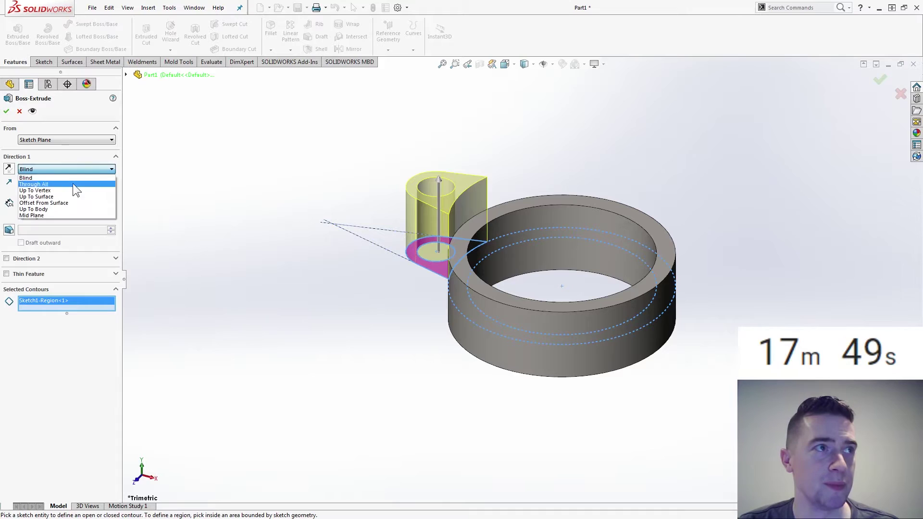
left_click(73, 212)
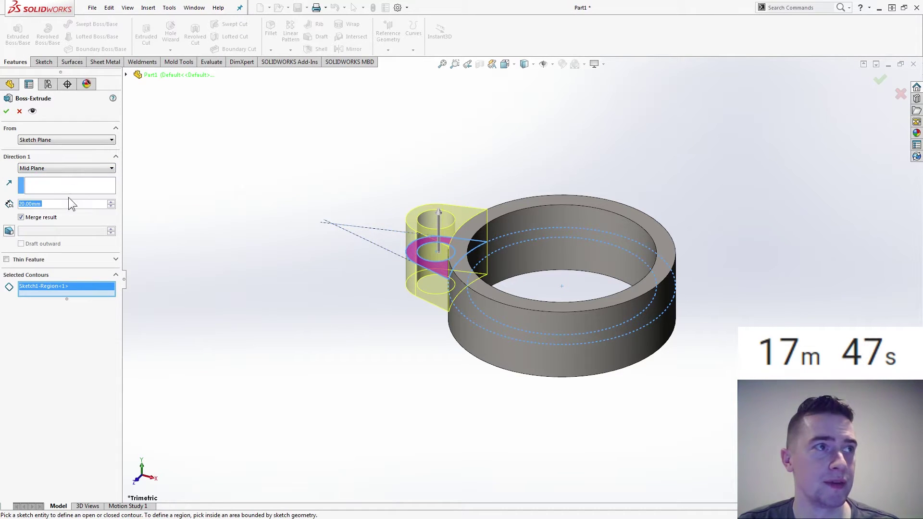
left_click(6, 111)
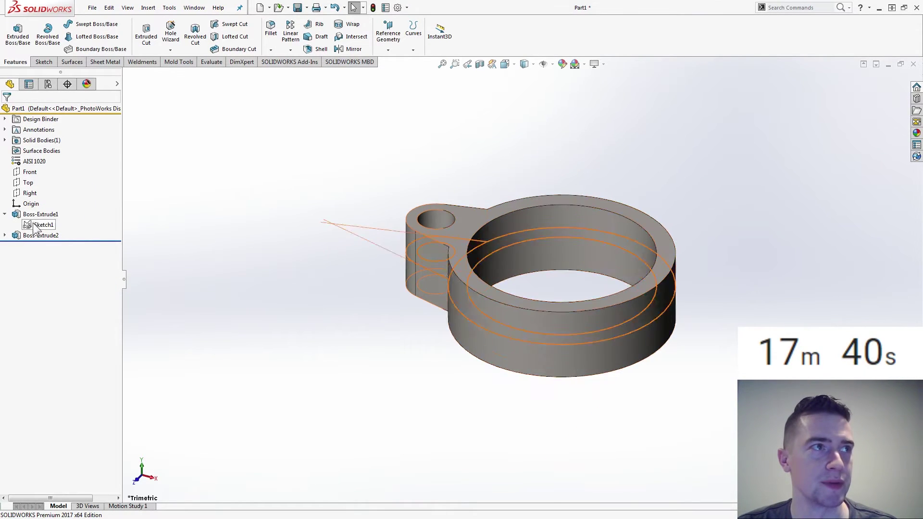
On the Top plane, sketch a triangle from the origin enclosing the lug, with a vertical outer side and slanted sides about 60 mm long.
left_click(27, 183)
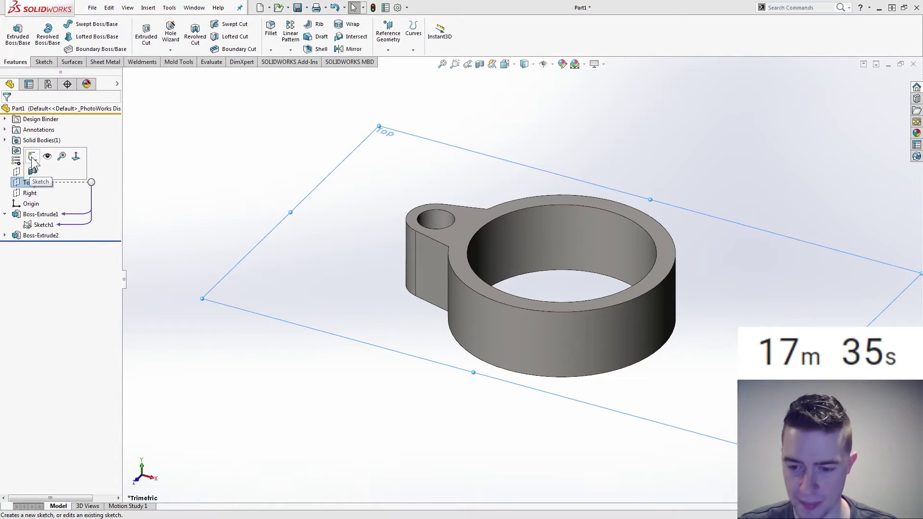
left_click(32, 158)
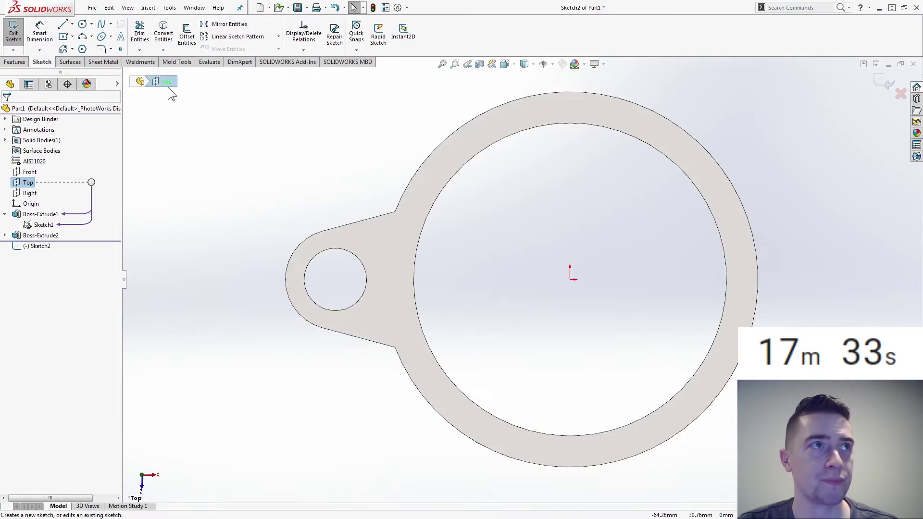
left_click(63, 25)
left_click(570, 279)
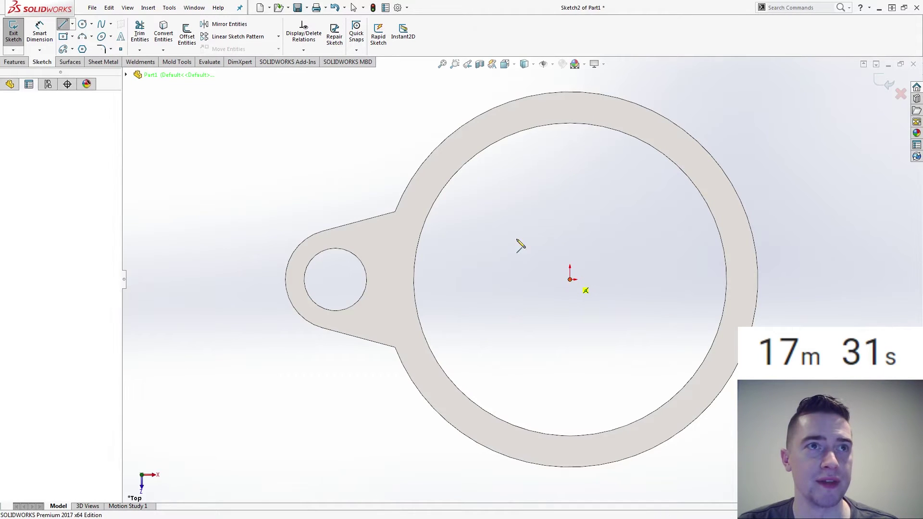
left_click(246, 91)
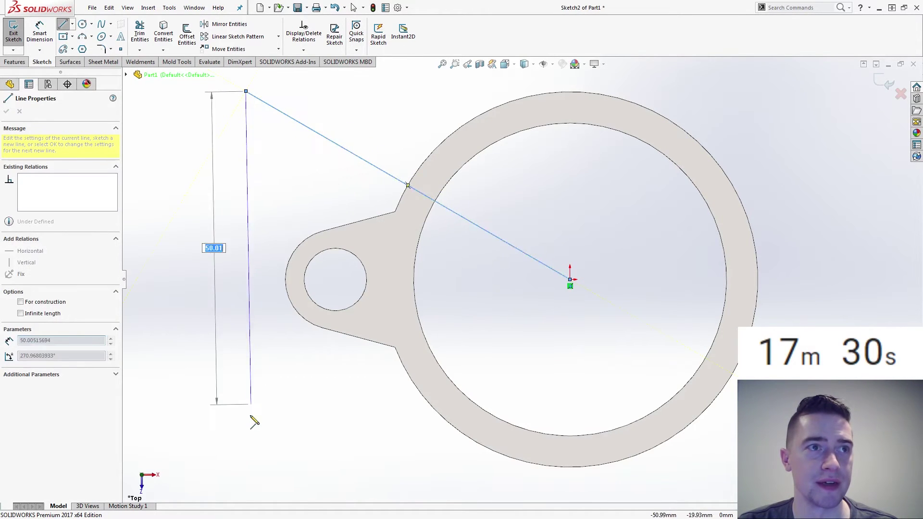
left_click(246, 458)
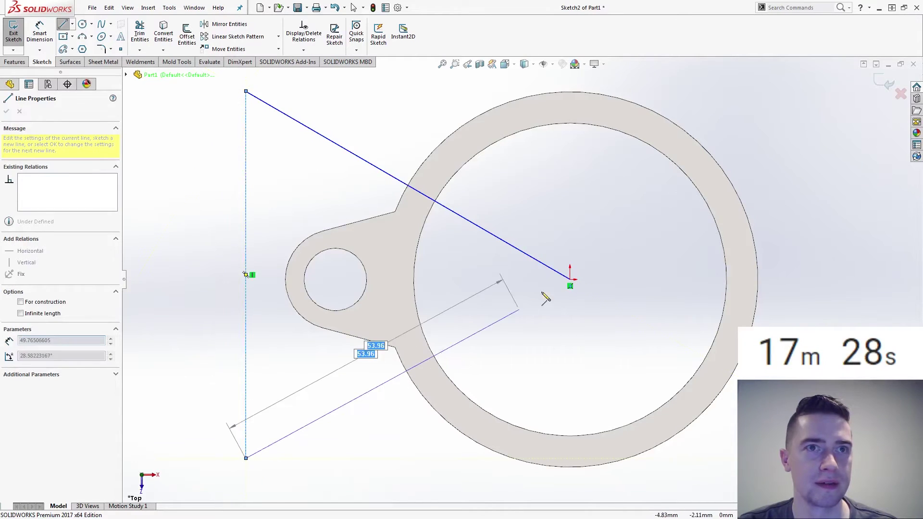
left_click(570, 280)
Dimension the angle between the triangle's two slanted sides at the origin as 90 degrees.
key("d")
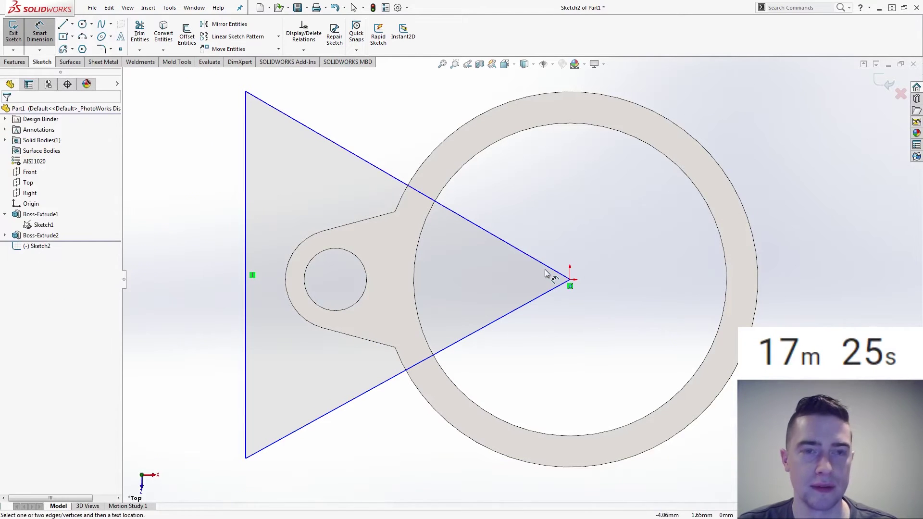
left_click(546, 266)
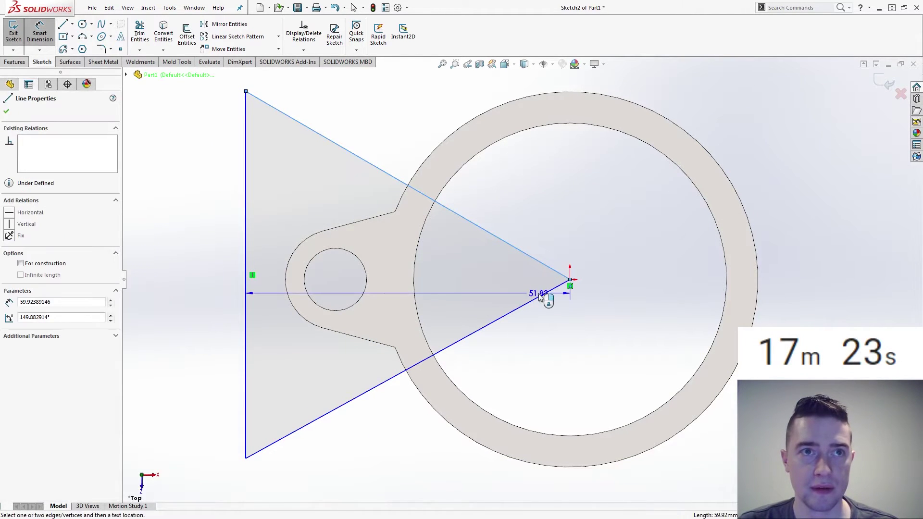
left_click(538, 296)
left_click(489, 274)
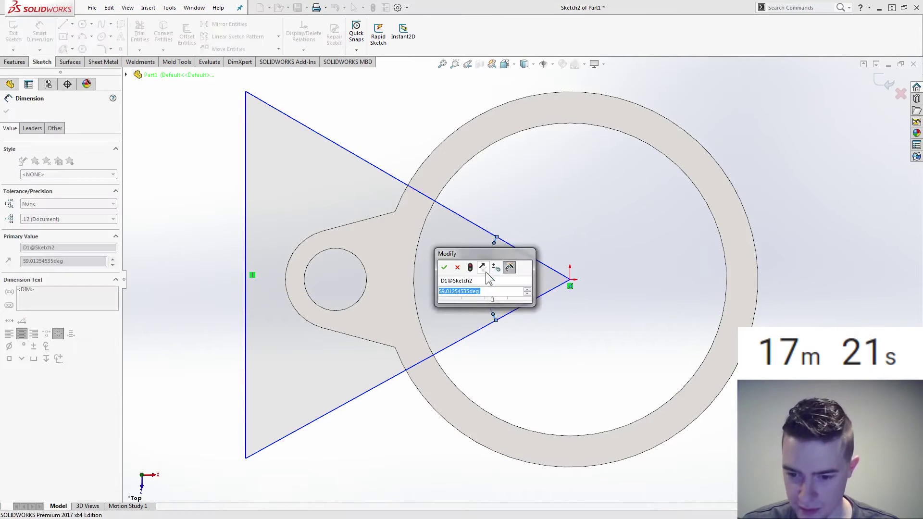
type("90")
key("Return")
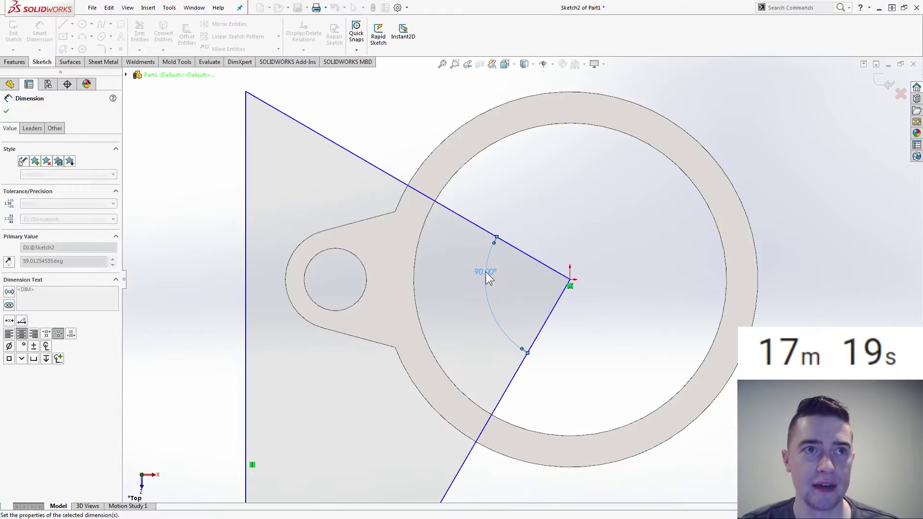
Add a horizontal relation between the midpoint of the triangle's vertical side and the origin.
right_click(246, 420)
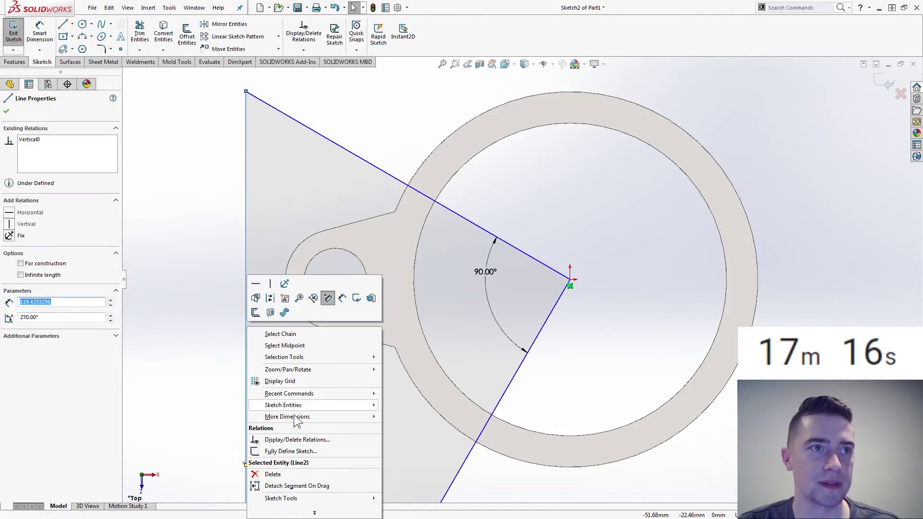
left_click(280, 334)
left_click(572, 281)
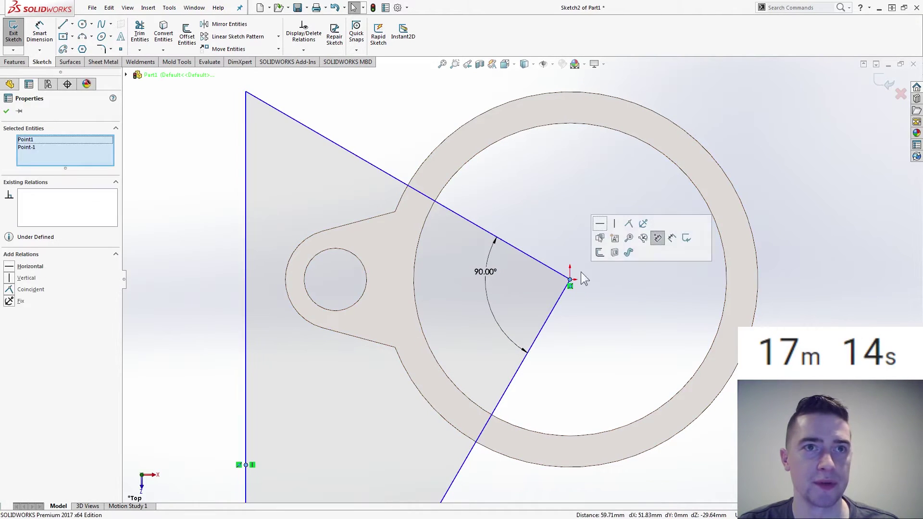
left_click(604, 223)
left_click(618, 347)
key("z")
key("z")
key("z")
key("z")
key("z")
key("z")
key("z")
key("z")
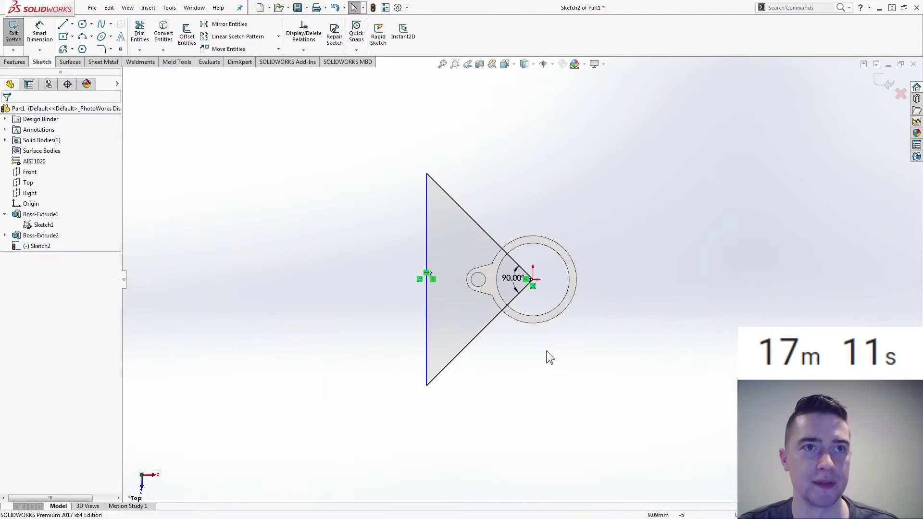
Dimension the triangle's vertical side as 150 mm.
right_click_drag(546, 350, 545, 247)
left_click(427, 240)
left_click(397, 257)
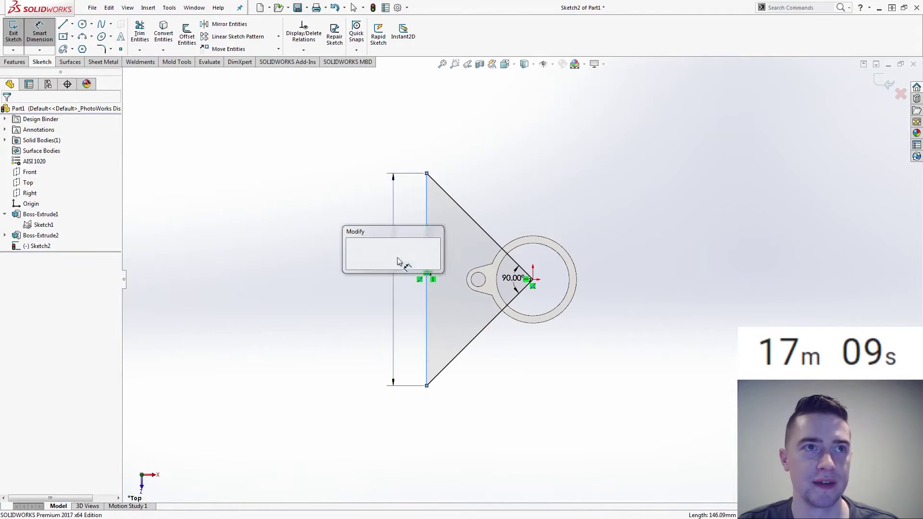
type("150")
key("Return")
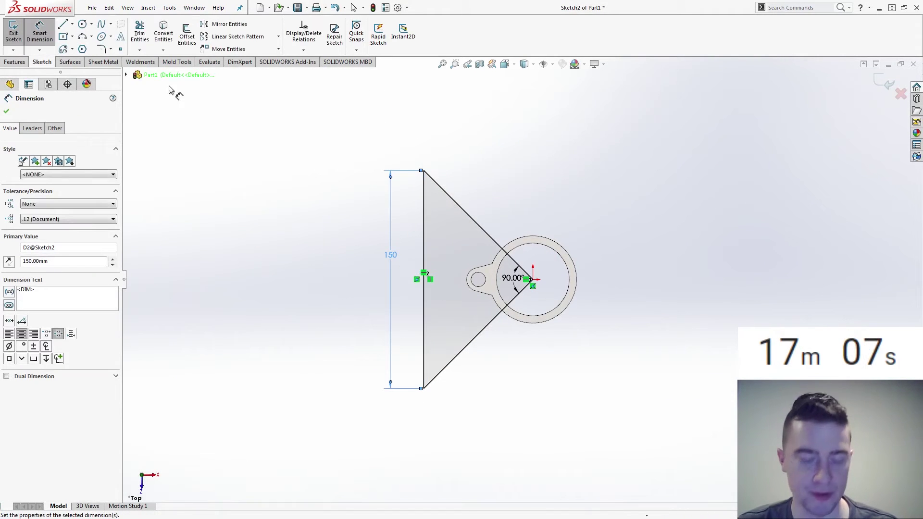
Cut-extrude the triangular sketch through the lug as a mid-plane cut 10 mm deep.
left_click(14, 61)
left_click(18, 36)
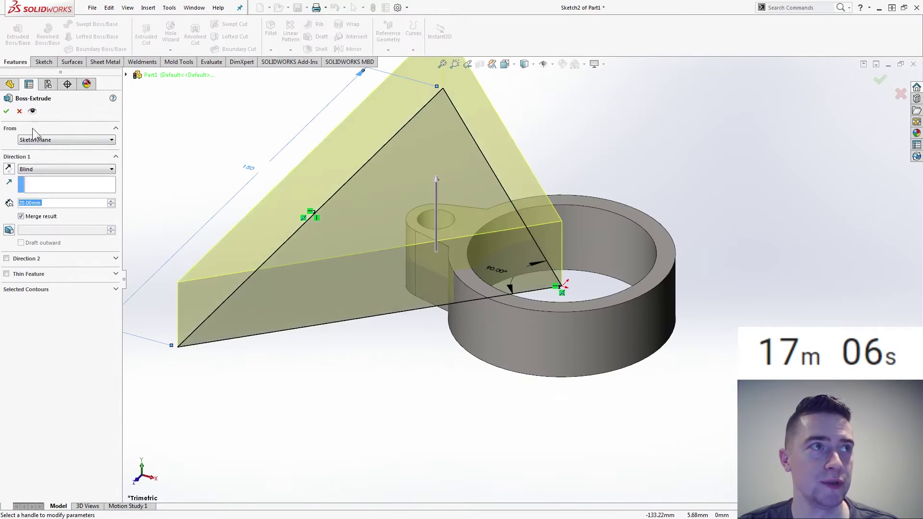
key("Escape")
left_click(145, 36)
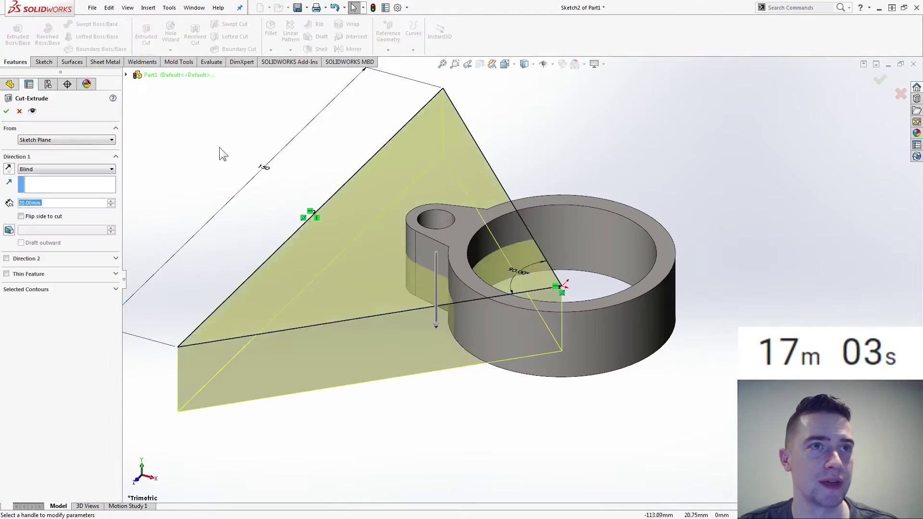
left_click(58, 170)
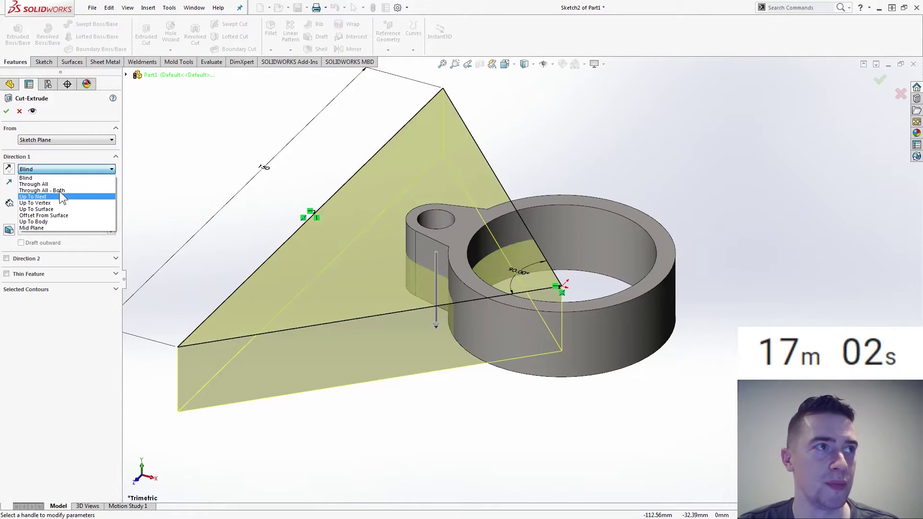
left_click(56, 226)
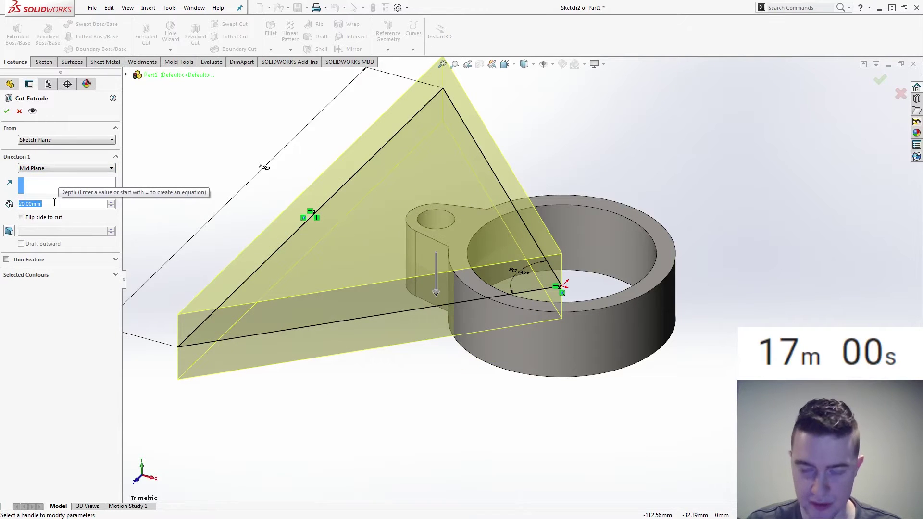
type("10")
key("Return")
key("Return")
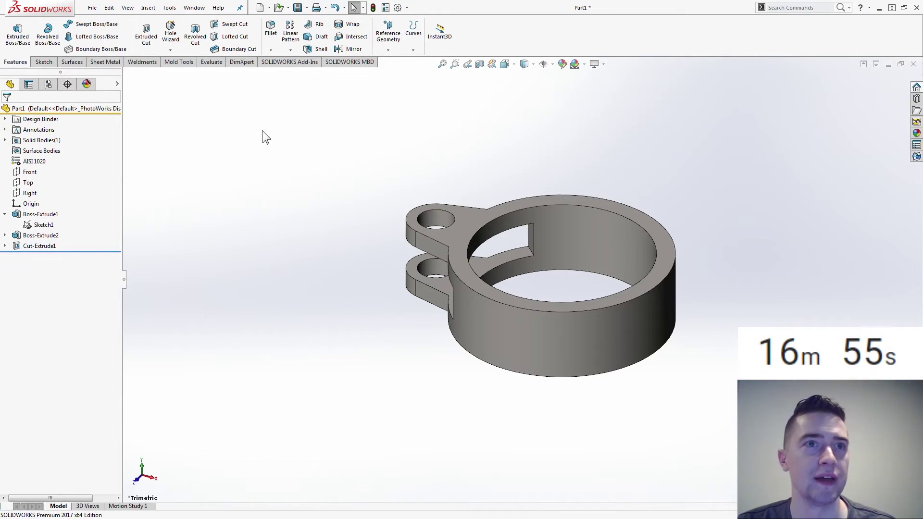
Add a full round fillet to one end of the slot, using its lower, end and upper faces.
left_click(270, 29)
left_click(54, 158)
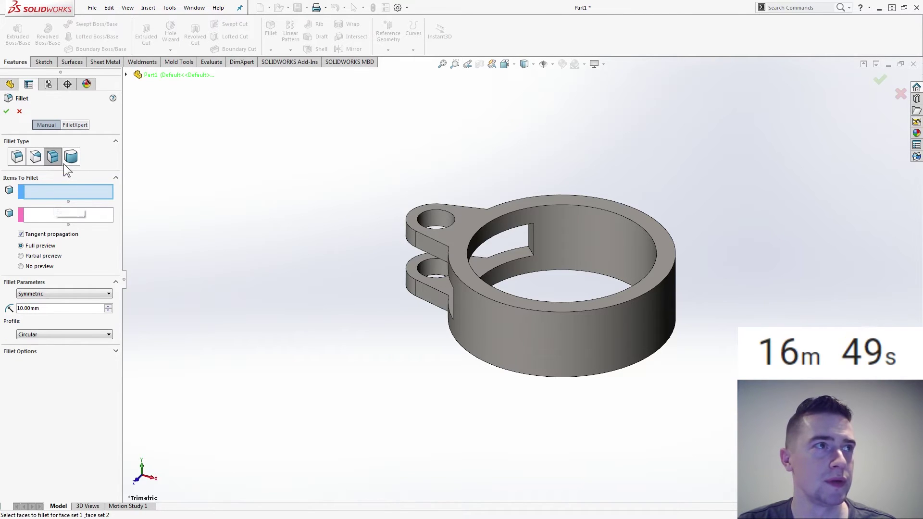
left_click(73, 158)
left_click(68, 189)
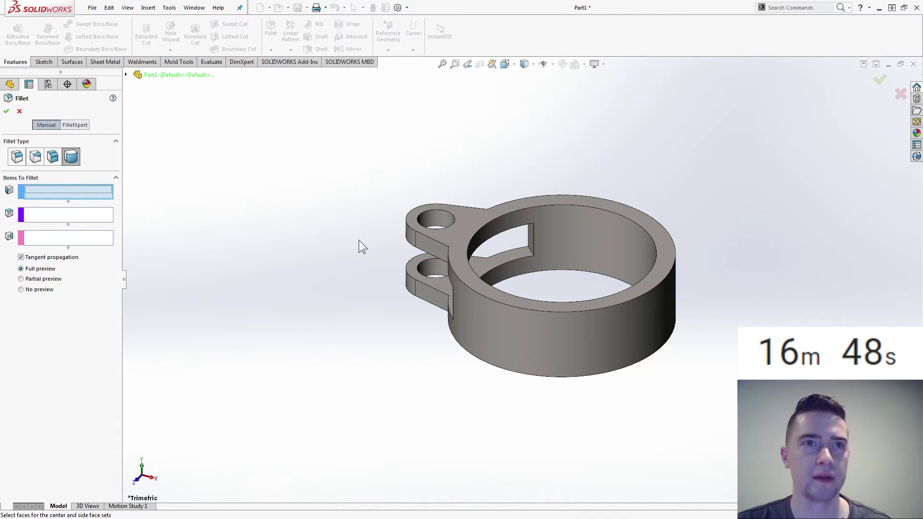
middle_click_drag(359, 240, 403, 385)
scroll(421, 267, "down", 4)
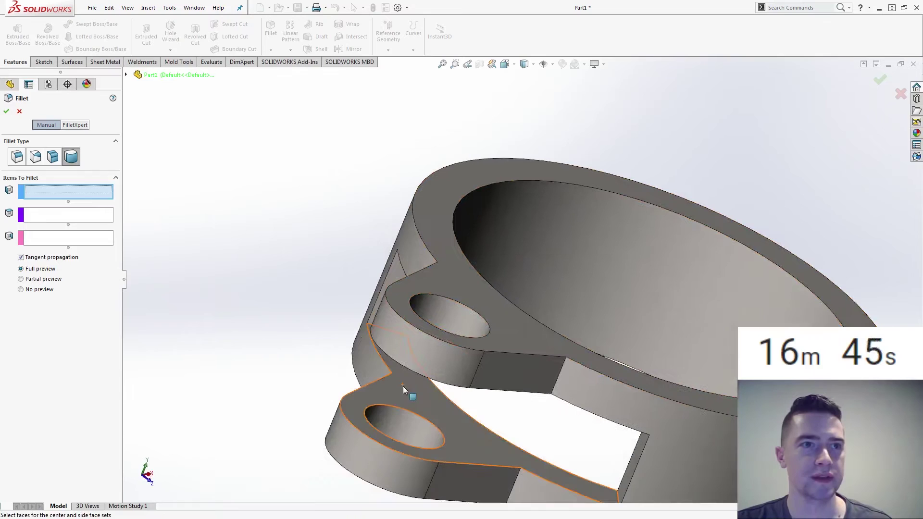
left_click(403, 385)
left_click(397, 272)
middle_click_drag(396, 272, 416, 349)
left_click(416, 349)
right_click(413, 346)
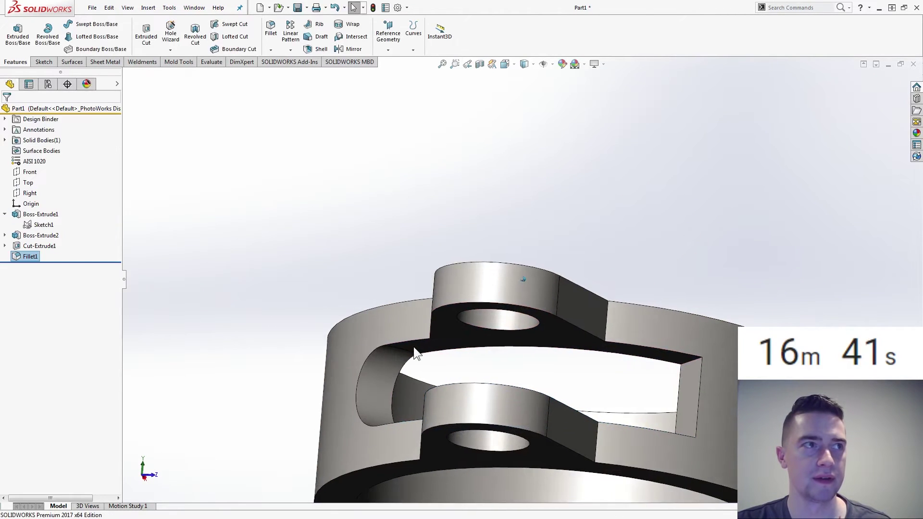
Add a full round fillet to the opposite end of the slot, using its lower, end and upper faces.
left_click(270, 29)
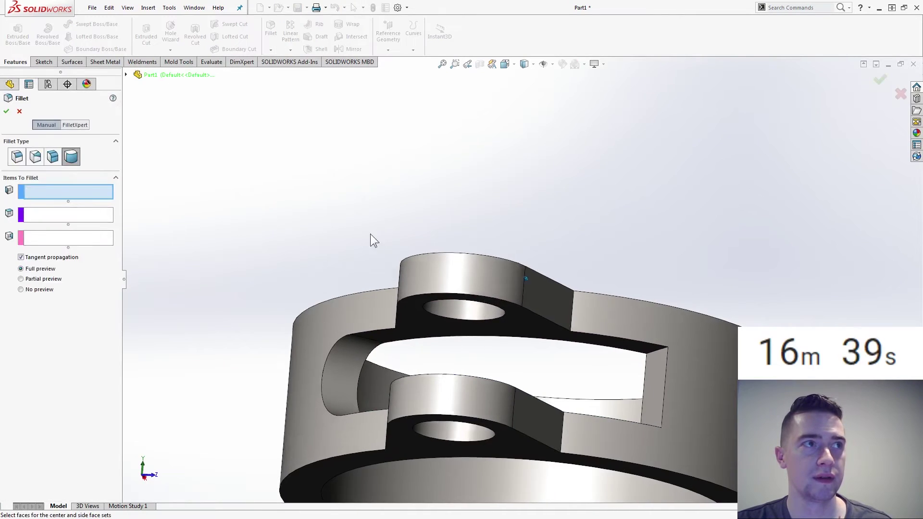
middle_click_drag(370, 234, 453, 275)
left_click(466, 257)
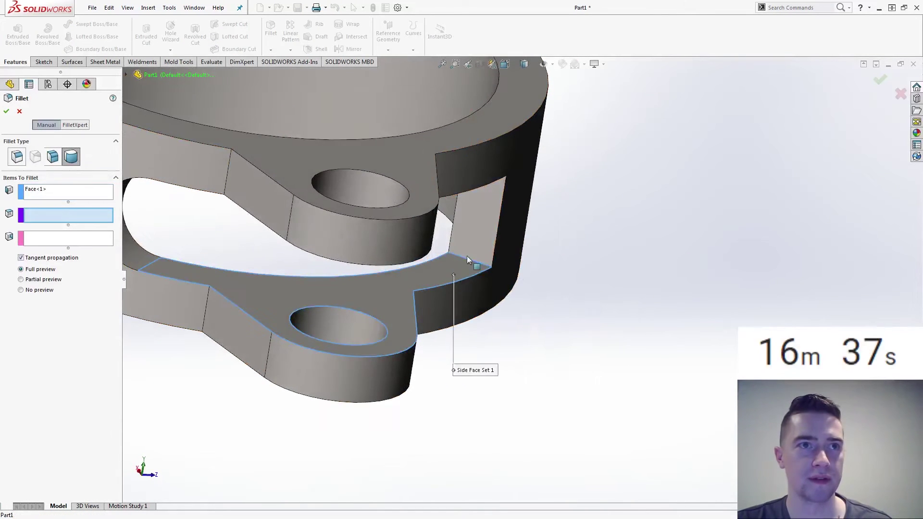
left_click(477, 229)
middle_click_drag(476, 230, 455, 188)
left_click(455, 188)
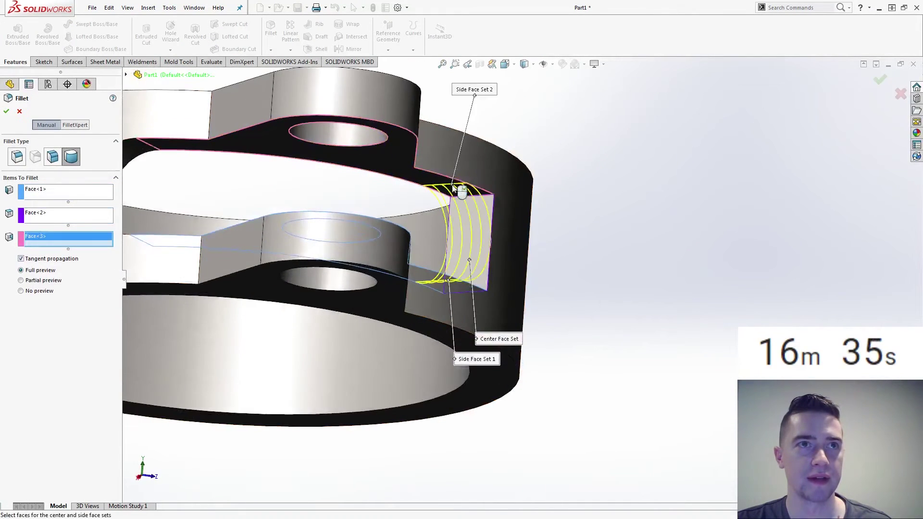
right_click(452, 185)
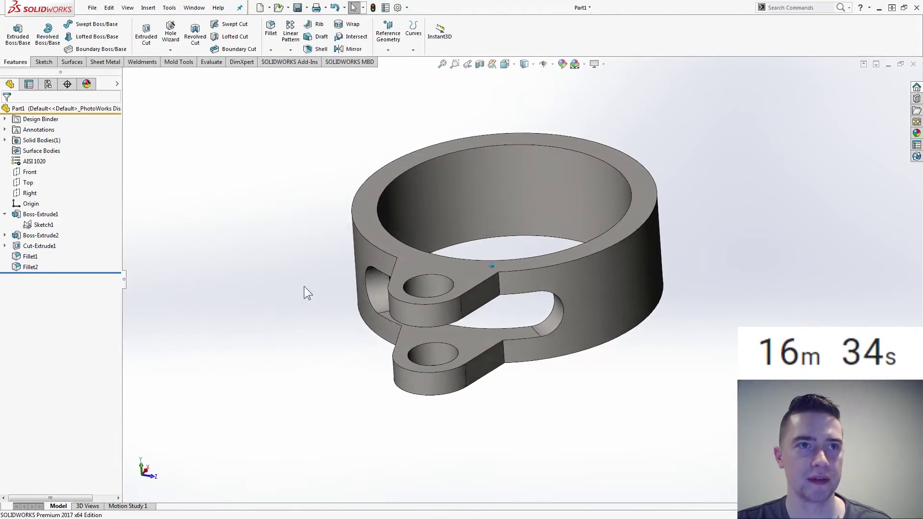
Add 8 mm constant-size fillets to the four vertical edges where the split lug meets the ring.
left_click(271, 28)
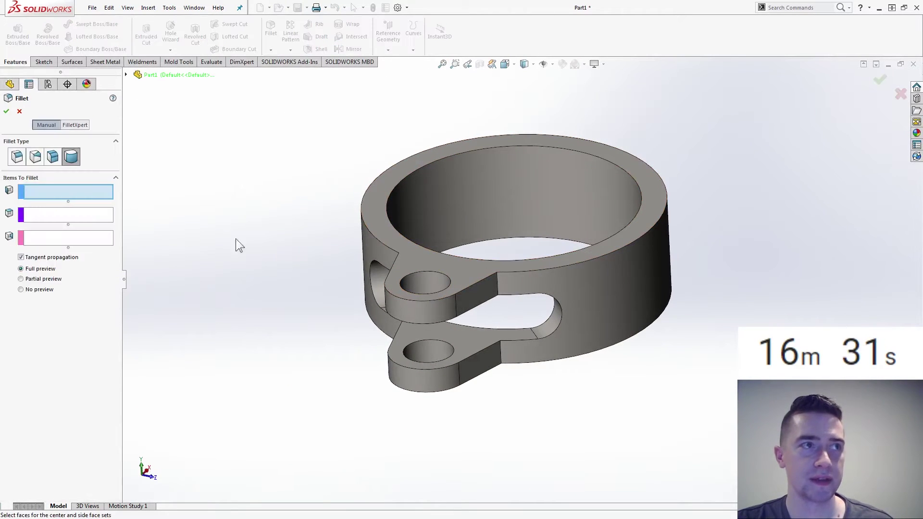
left_click(17, 156)
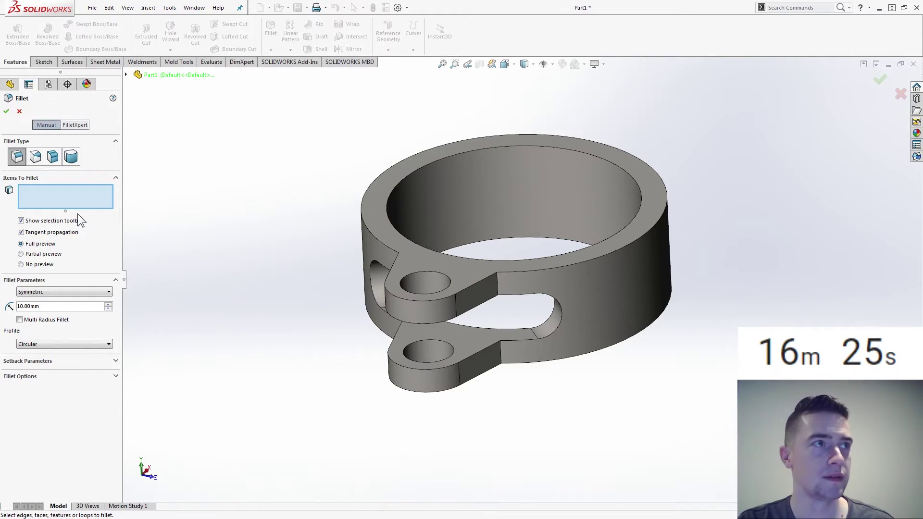
left_click_drag(65, 302, 7, 285)
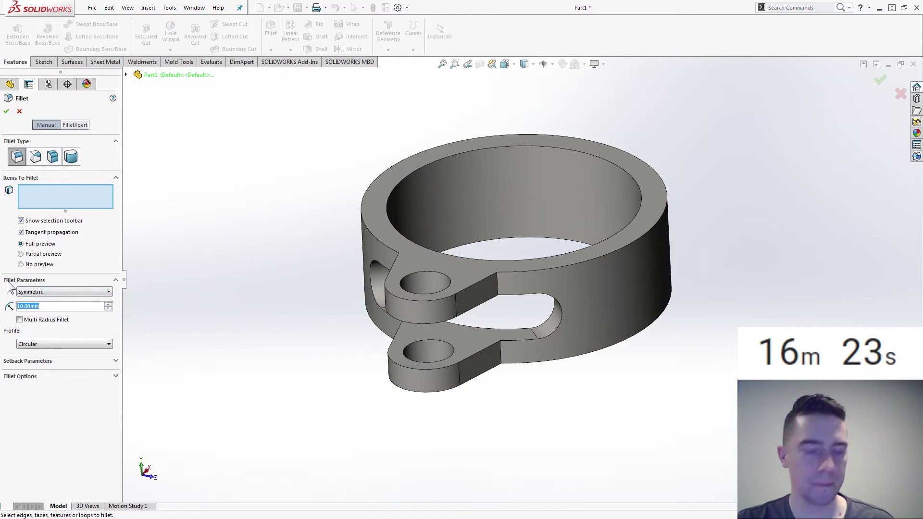
left_click(498, 281)
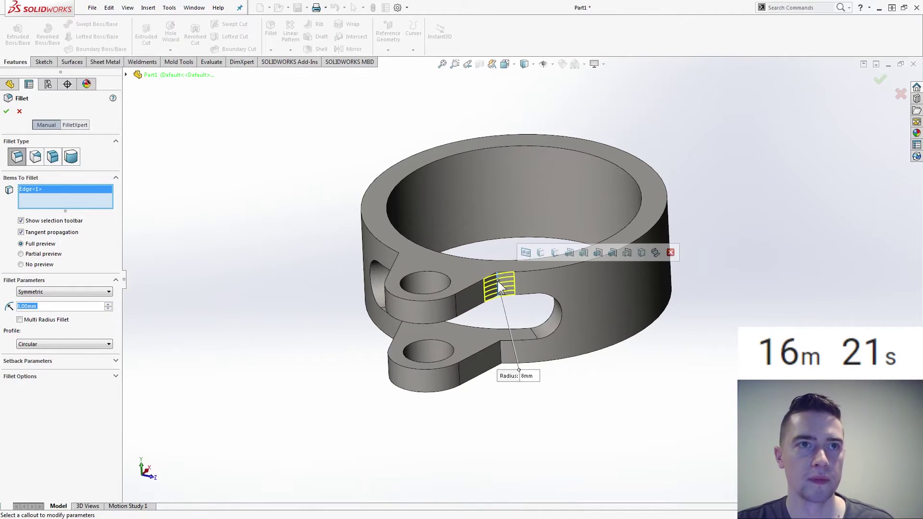
left_click(500, 354)
middle_click_drag(501, 354, 540, 328)
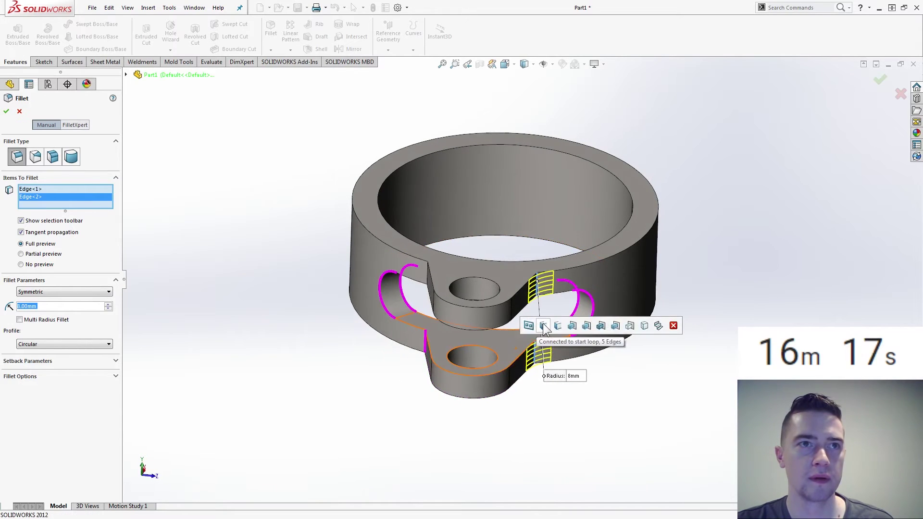
left_click(425, 338)
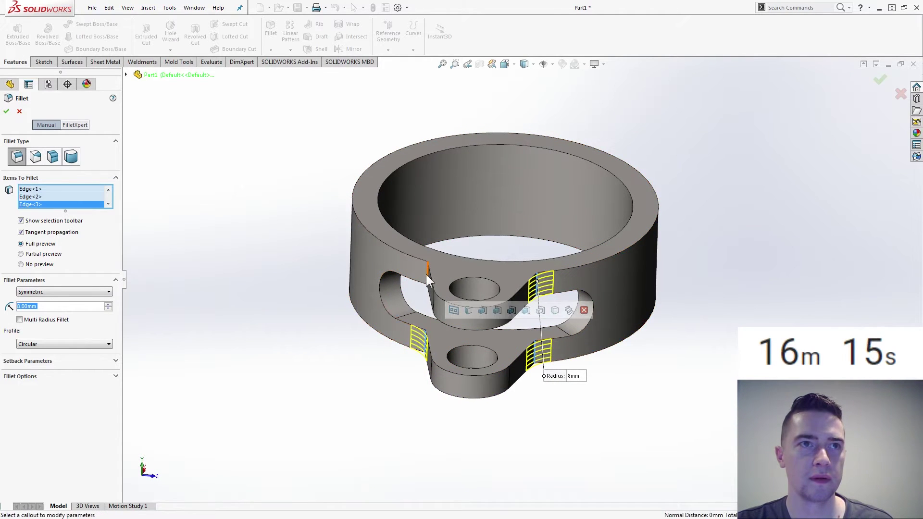
left_click(426, 273)
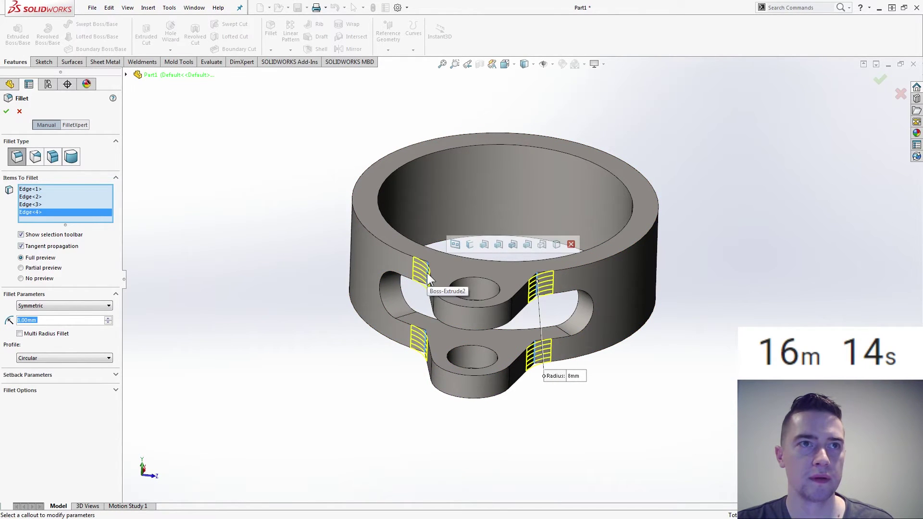
left_click(7, 111)
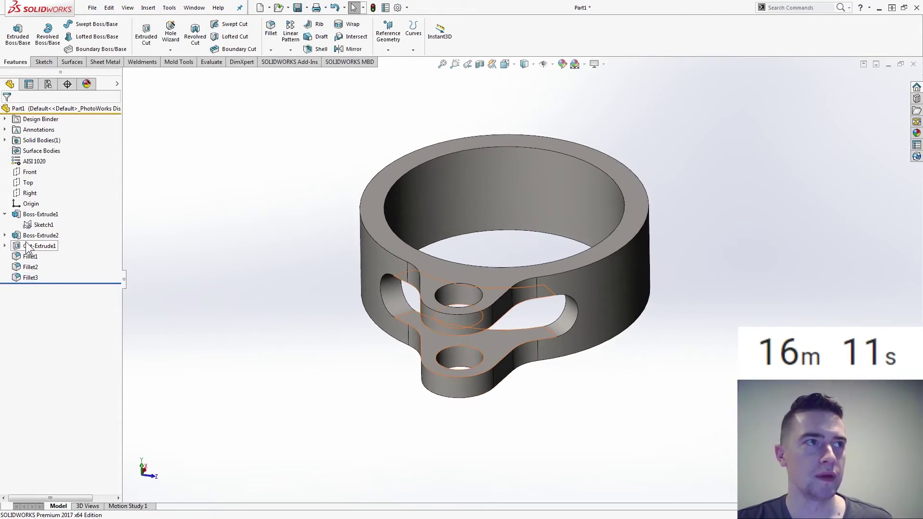
Circular-pattern the lug, its cut and the three fillets about the ring's inner face, with 3 equally spaced instances over 360 degrees.
left_click(30, 236)
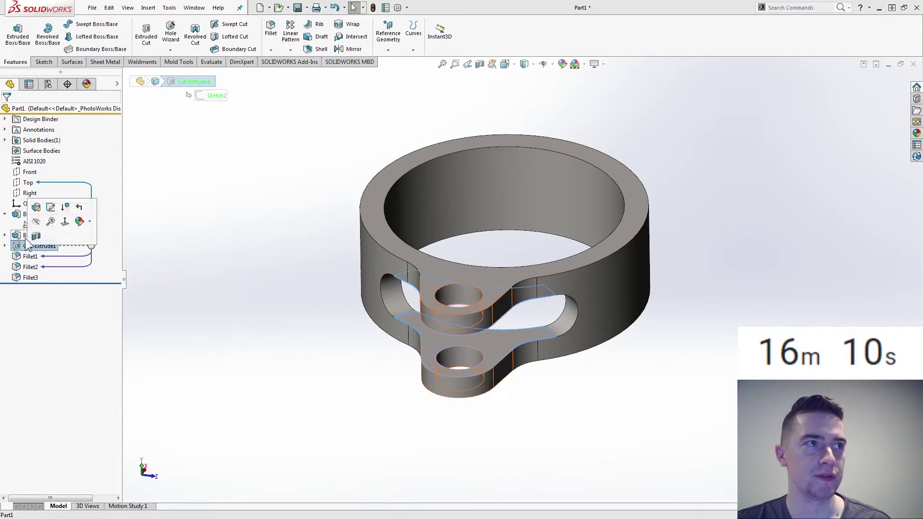
left_click(30, 278, "shift")
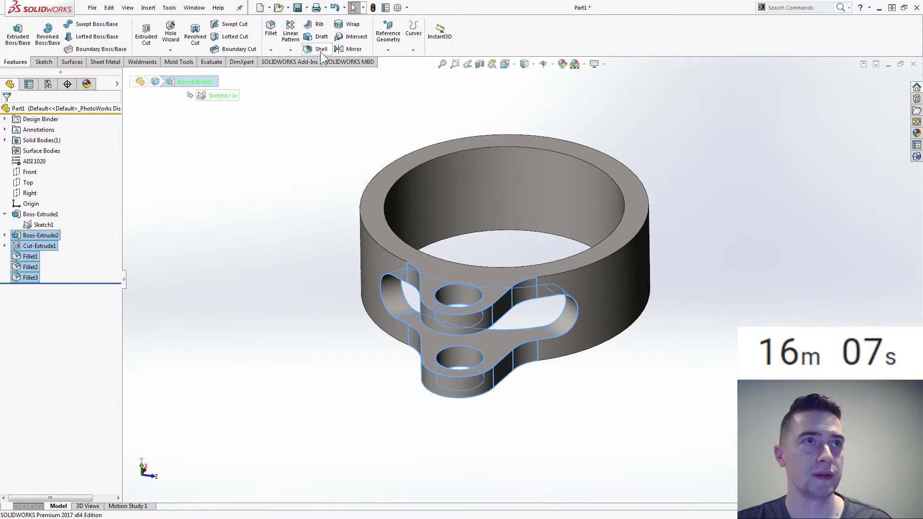
left_click(290, 50)
left_click(298, 74)
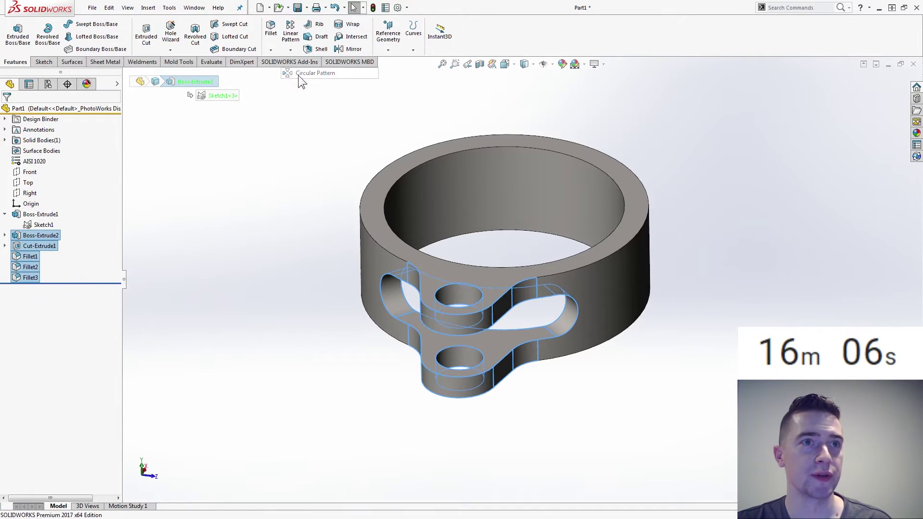
left_click(415, 190)
left_click(42, 166)
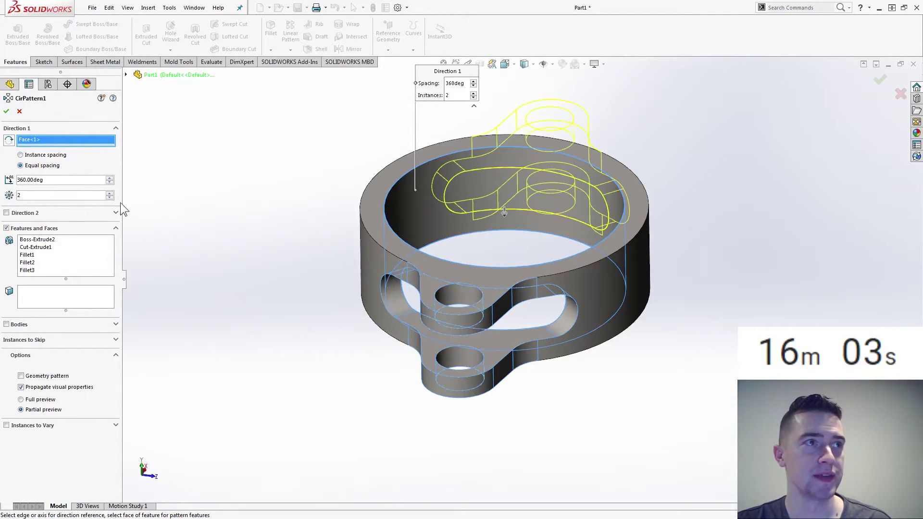
left_click(109, 193)
left_click(6, 111)
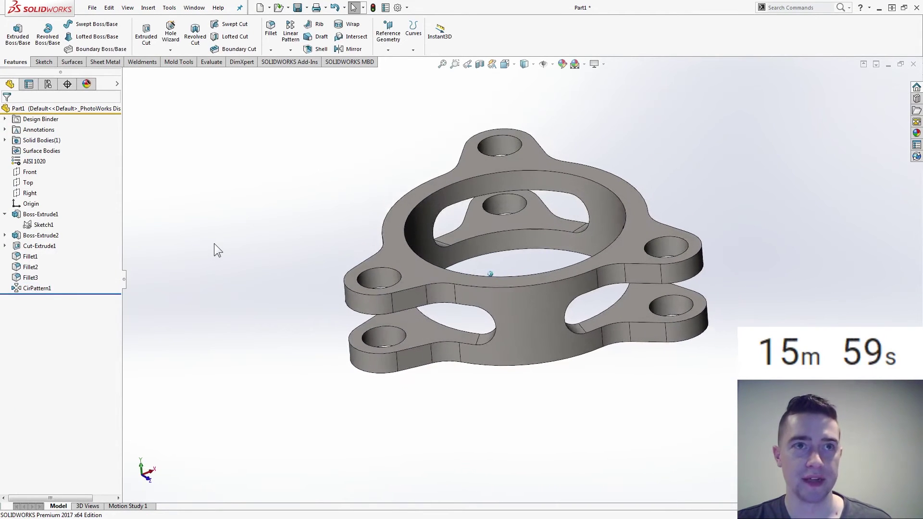
Switch to Windows Photo Viewer to examine the Phase 2 drawing's dimensions and simulation notes, and return to the SOLIDWORKS part.
key("Left")
key("Left")
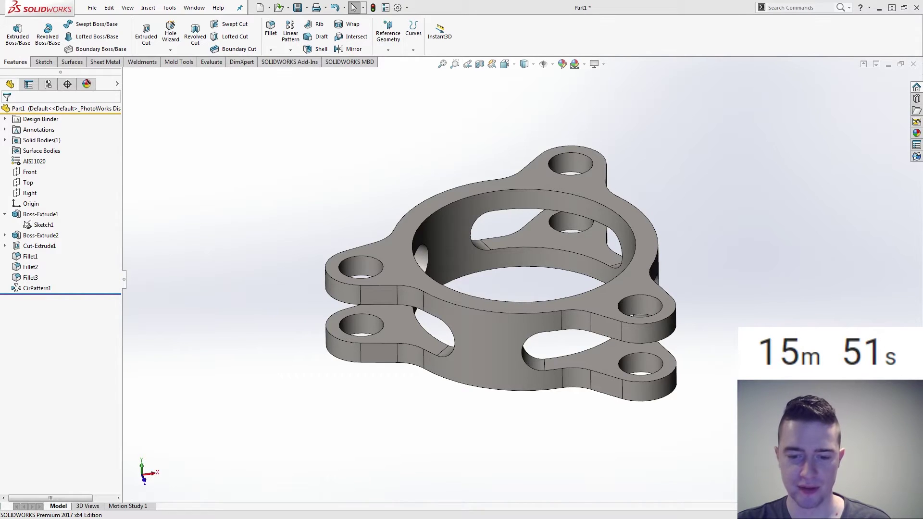
key("alt+Tab")
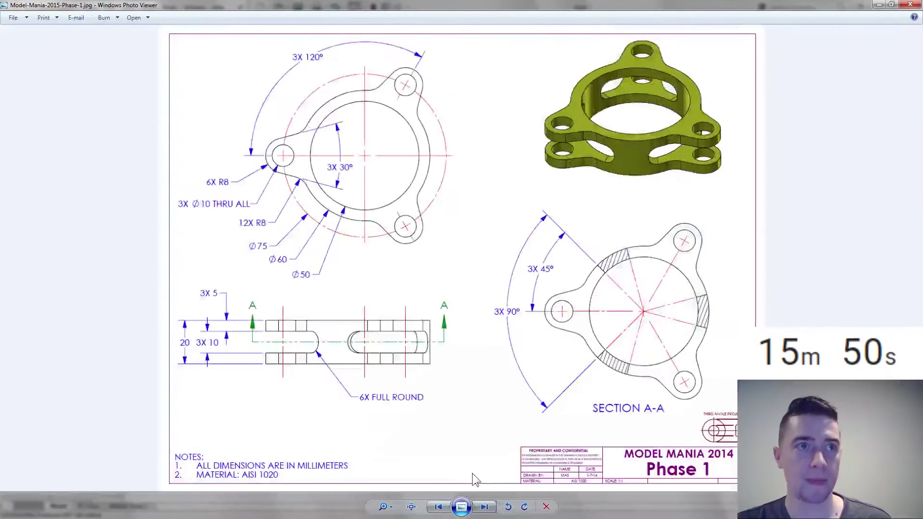
left_click(484, 506)
left_click(437, 507)
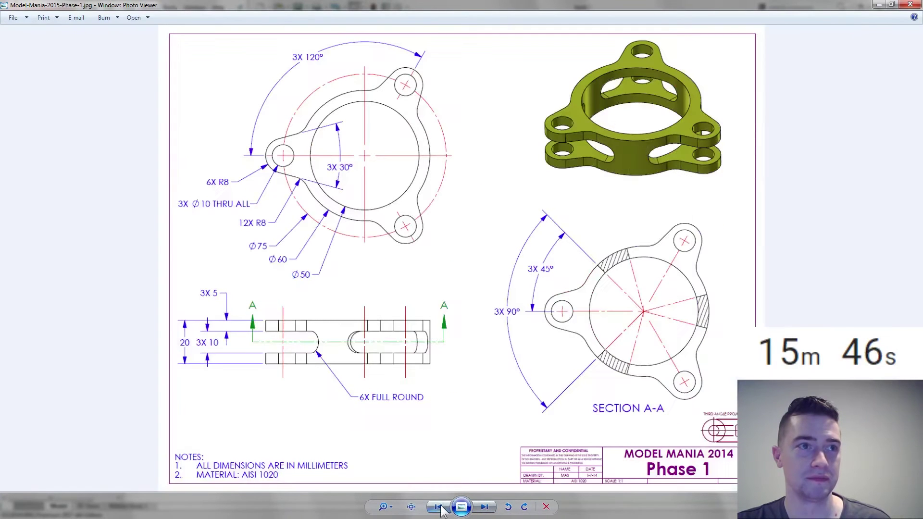
left_click(482, 506)
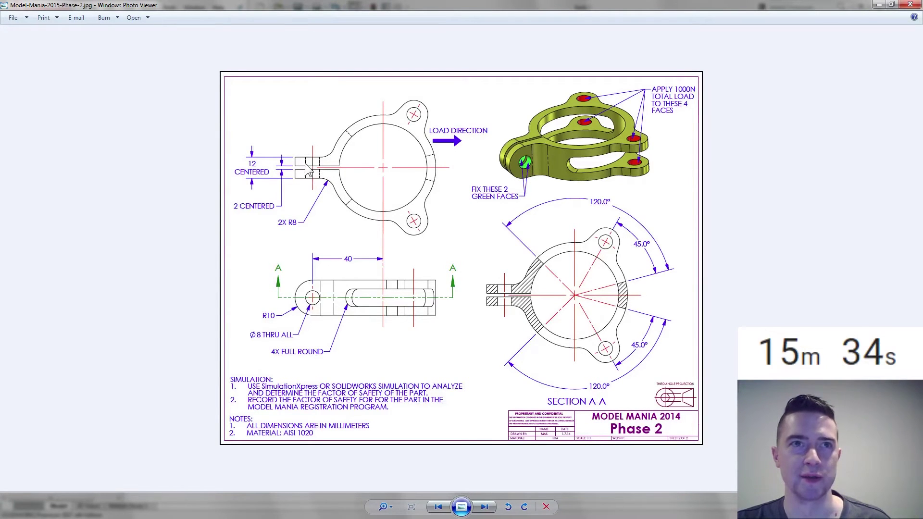
key("alt+Tab")
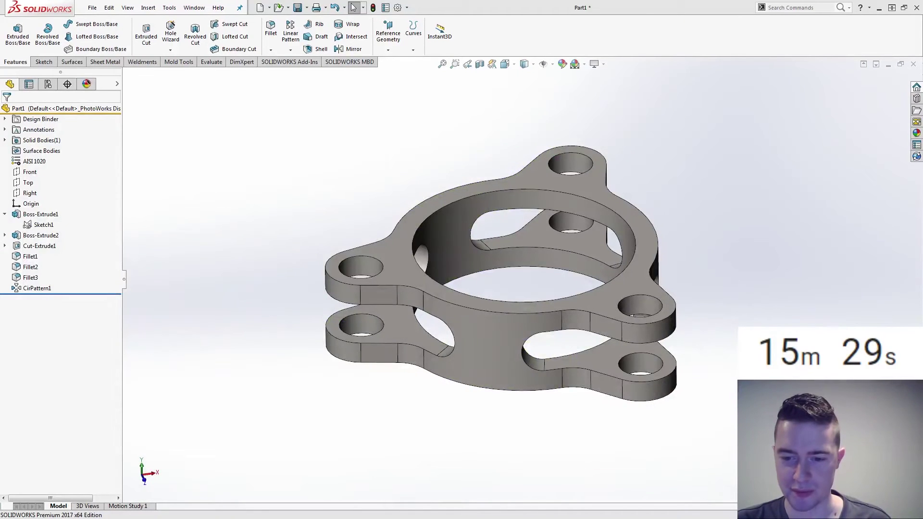
Find and start the Delete Face command.
scroll(217, 249, "down", 2)
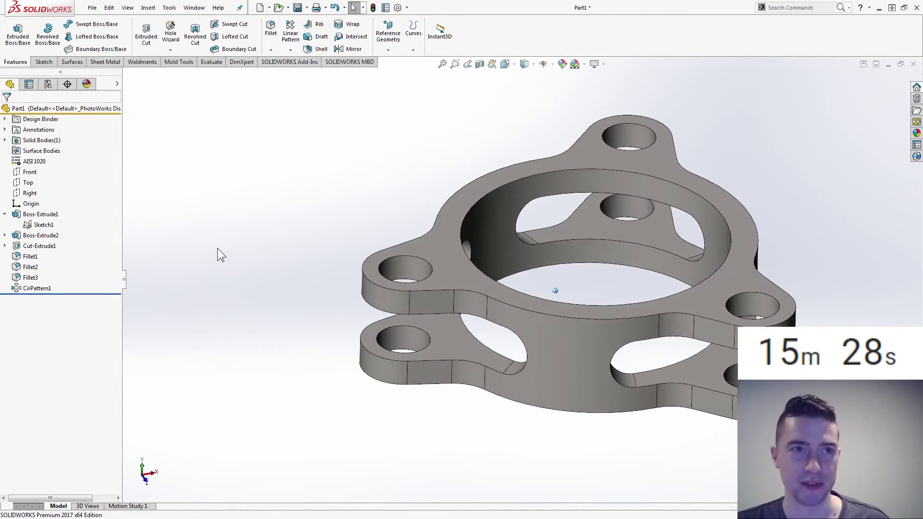
scroll(206, 235, "up", 2)
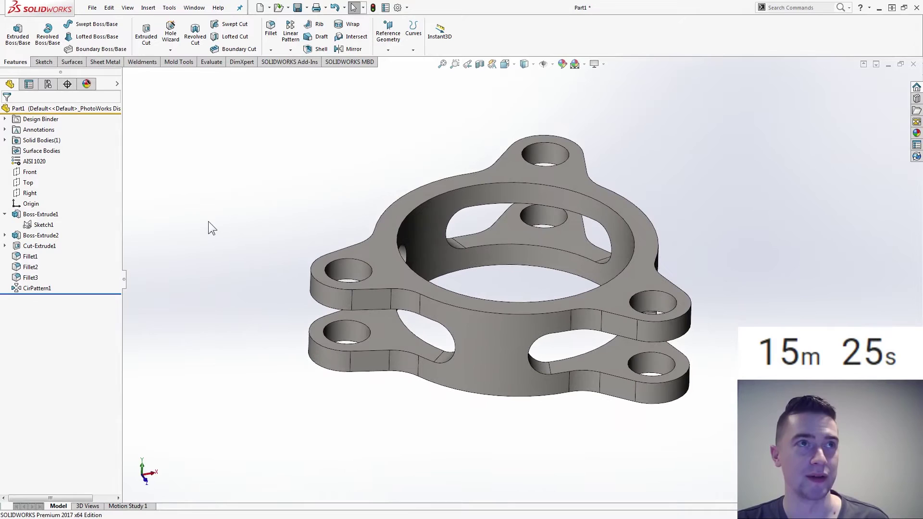
type("w")
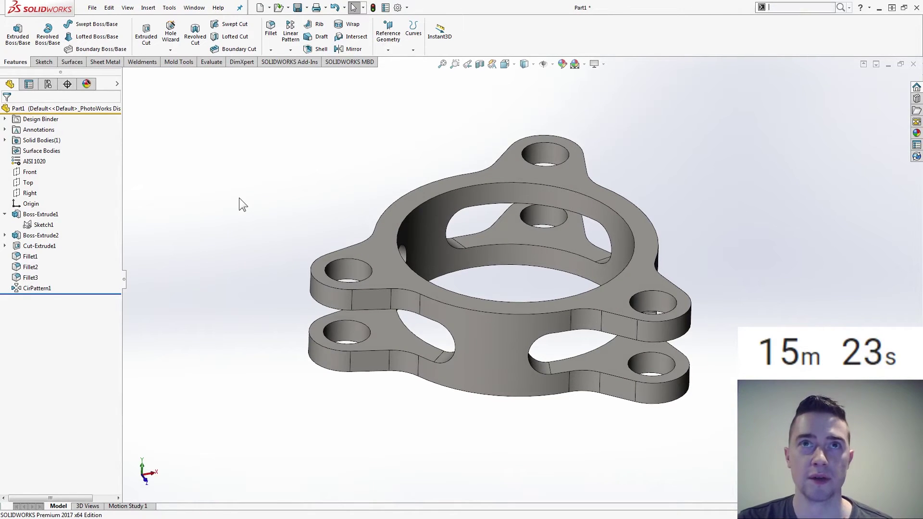
type("dele")
key("Return")
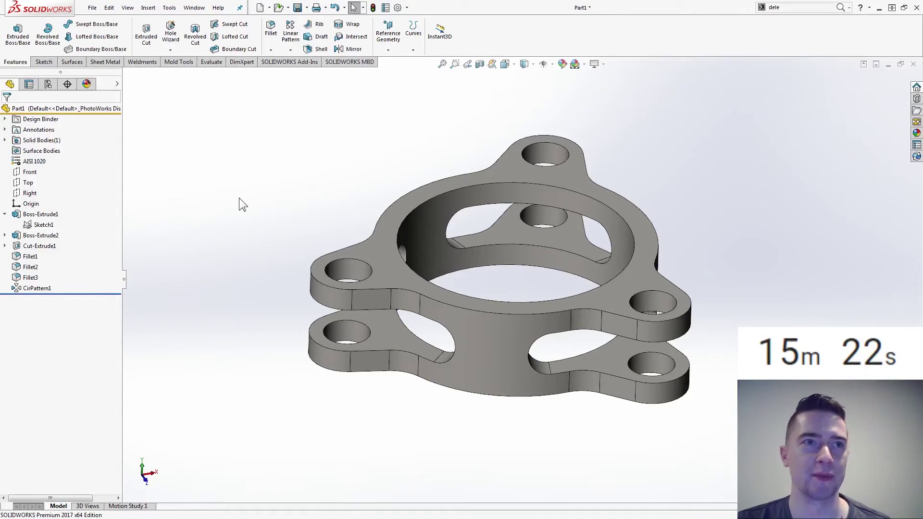
Select the side, fillet and rounded end faces of one split lug's two legs, plus the lower hole face, for deletion.
left_click(374, 299)
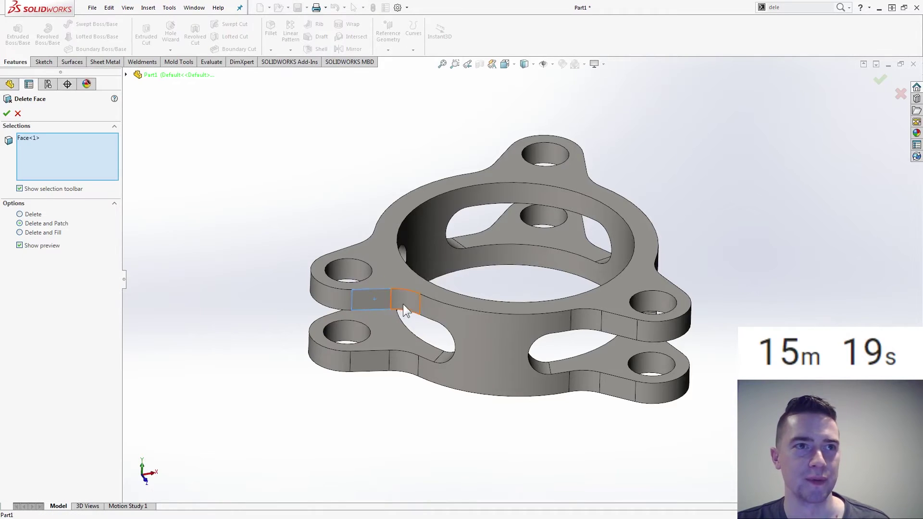
left_click(402, 303)
left_click(404, 367)
left_click(379, 364)
left_click(339, 361)
middle_click_drag(348, 370, 463, 368)
left_click(463, 368)
left_click(459, 394)
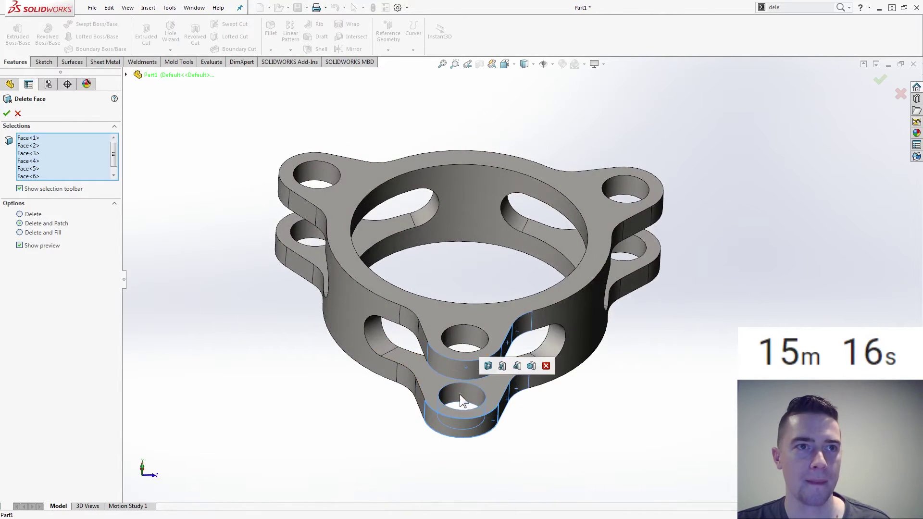
Add the upper hole and the lug's remaining side, fillet and slot faces, and try to remove them with Delete and Patch.
left_click(456, 335)
left_click(424, 346)
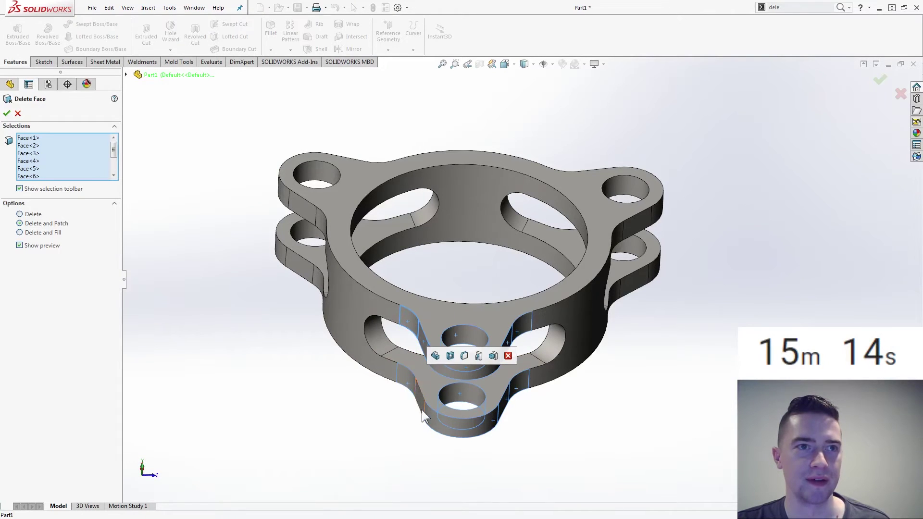
middle_click_drag(422, 418, 469, 384)
left_click(391, 393)
left_click(535, 340)
left_click(452, 295)
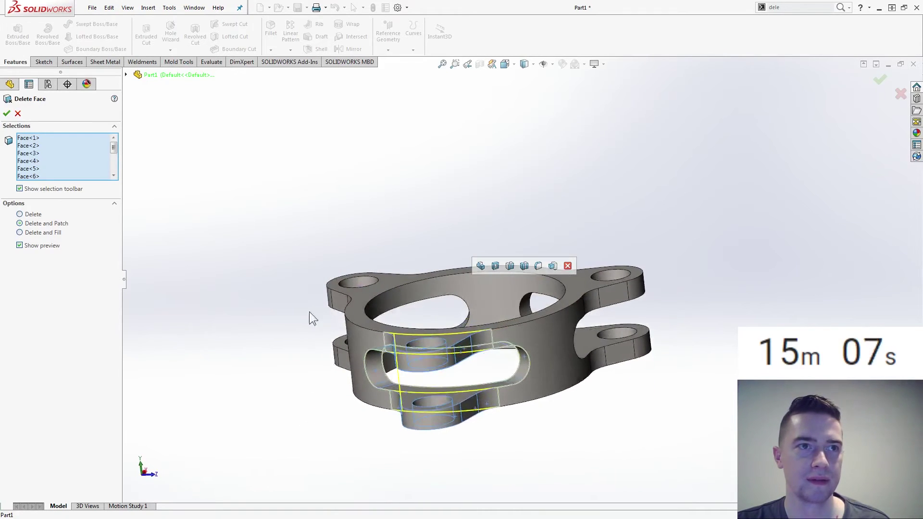
left_click(7, 113)
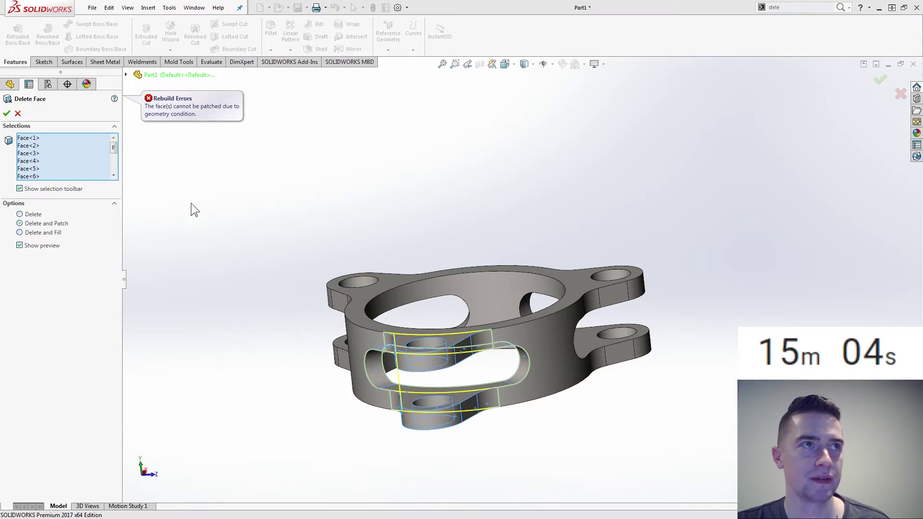
Try to remove the selected lug faces with Delete and Fill, and restore the Delete and Patch option.
middle_click_drag(192, 203, 195, 244)
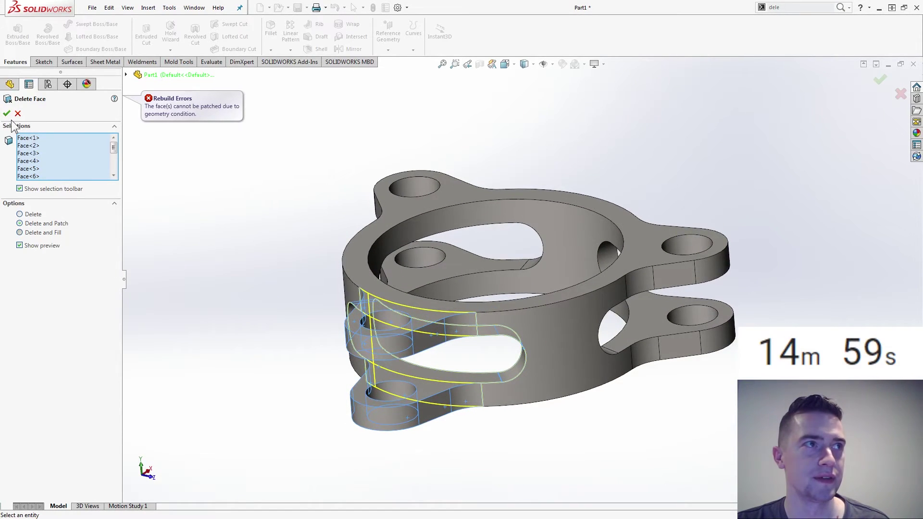
left_click(20, 232)
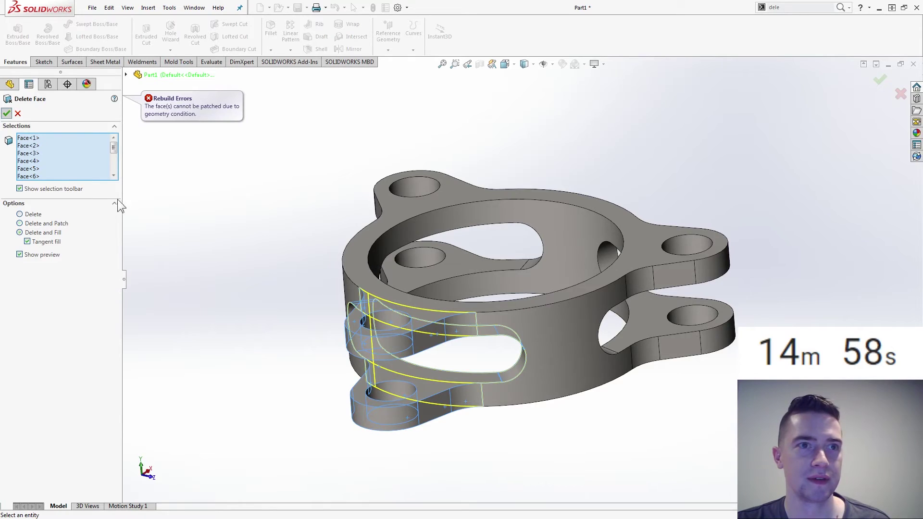
right_click(56, 168)
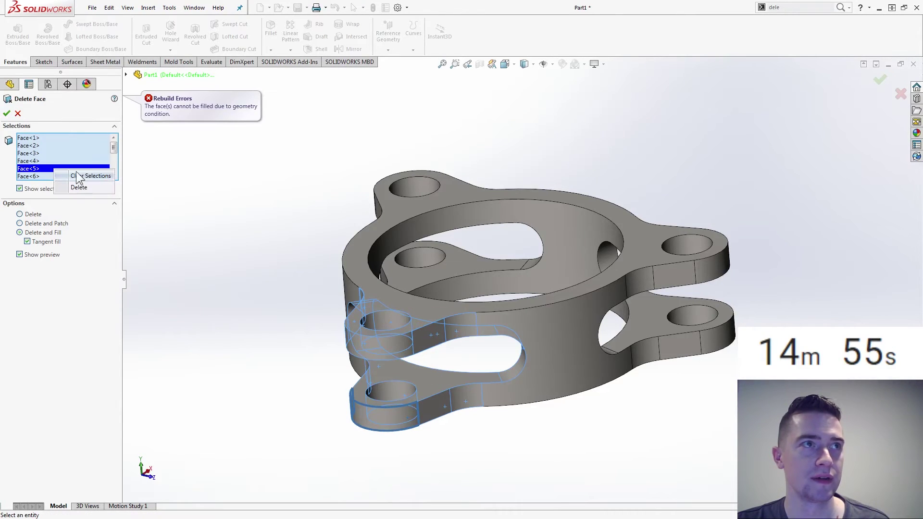
left_click(27, 223)
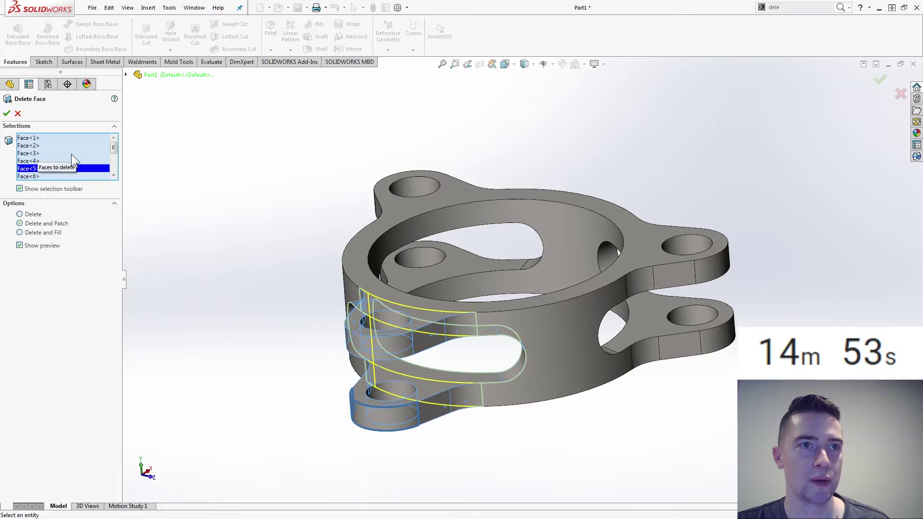
Clear the face selection and select the split lug's two hole faces and its inner slot faces instead.
middle_click_drag(206, 204, 328, 280)
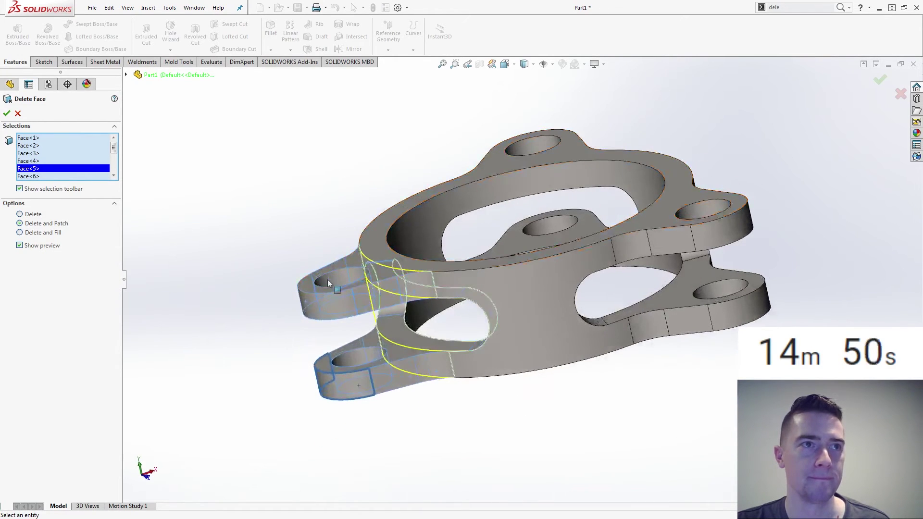
right_click(105, 169)
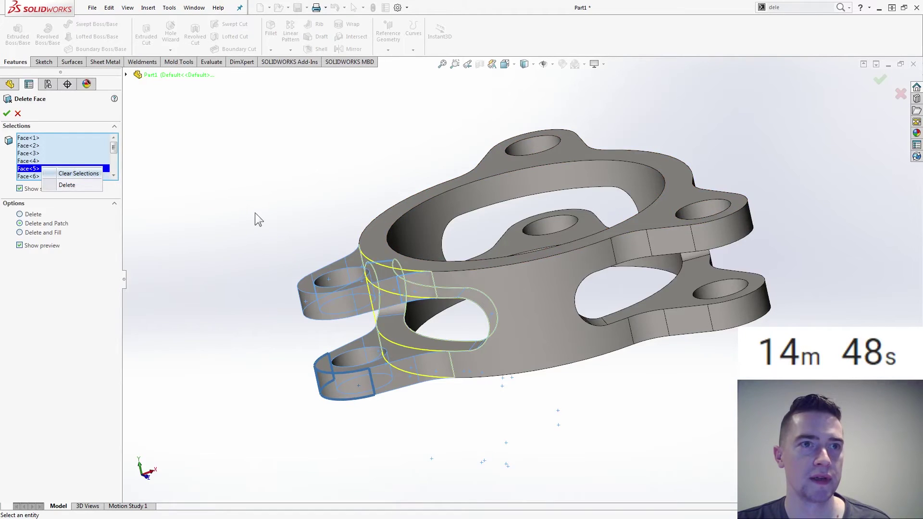
middle_click_drag(220, 190, 336, 265)
left_click(373, 289)
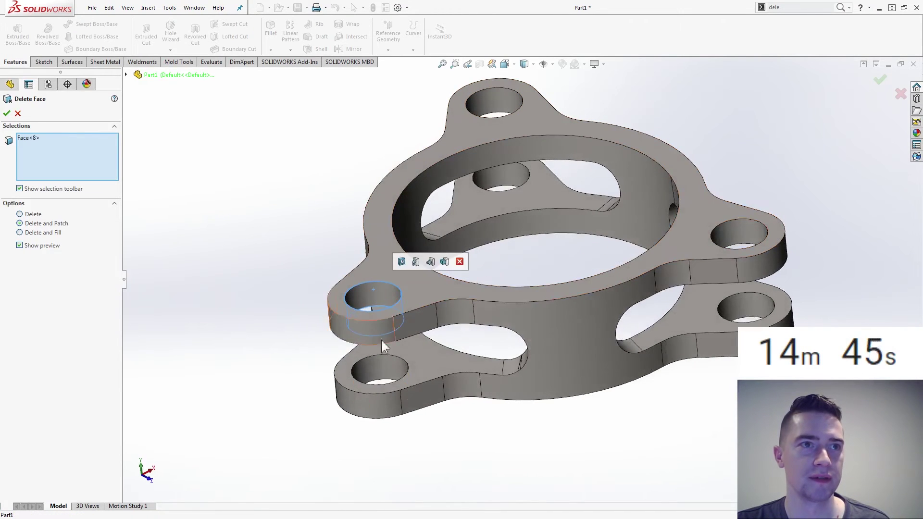
left_click(384, 362)
left_click(422, 367)
middle_click_drag(422, 367, 405, 275)
left_click(404, 269)
left_click(379, 307)
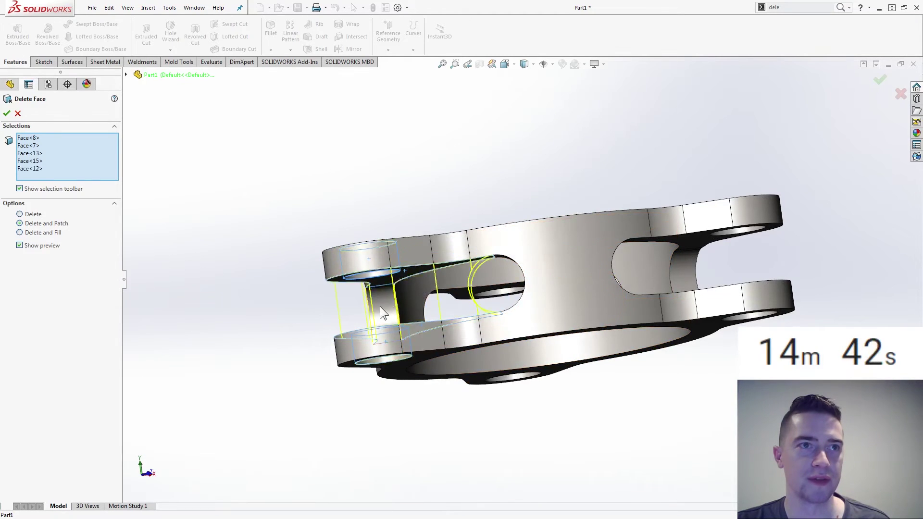
Add the other slot end and the lug's side, fillet and rounded end faces, and remove the lug using Delete and Patch.
middle_click_drag(379, 306, 433, 370)
left_click(533, 318)
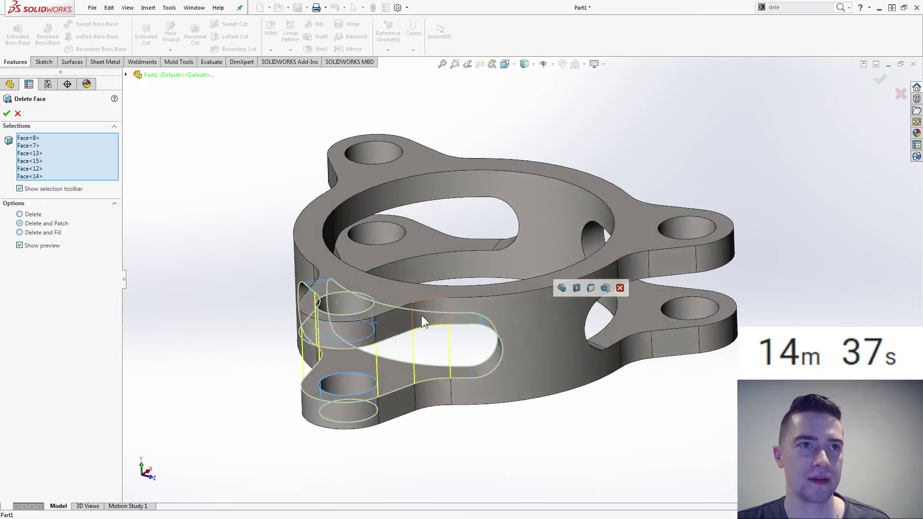
left_click(420, 310)
left_click(359, 332)
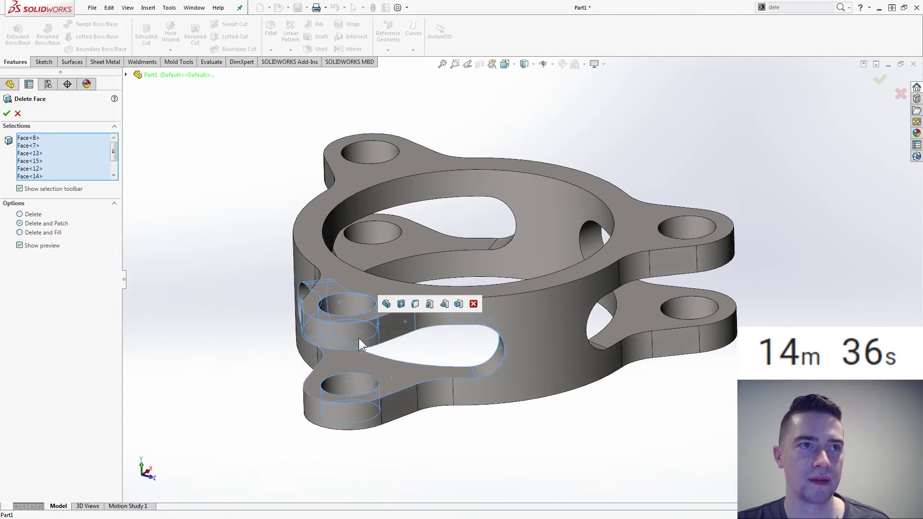
middle_click_drag(359, 338, 392, 354)
left_click(372, 316)
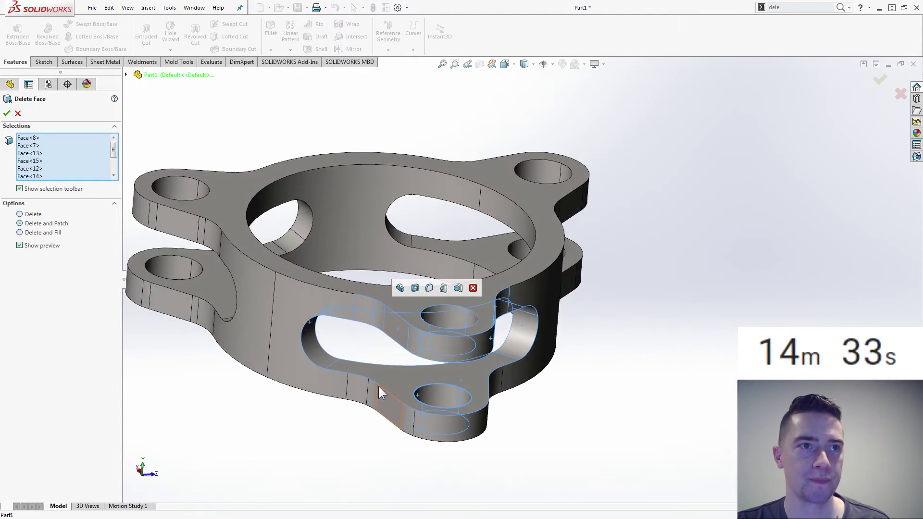
left_click(368, 392)
left_click(391, 409)
mouse_move(433, 426)
middle_mouse_down()
mouse_move(382, 419)
mouse_move(418, 421)
middle_mouse_up()
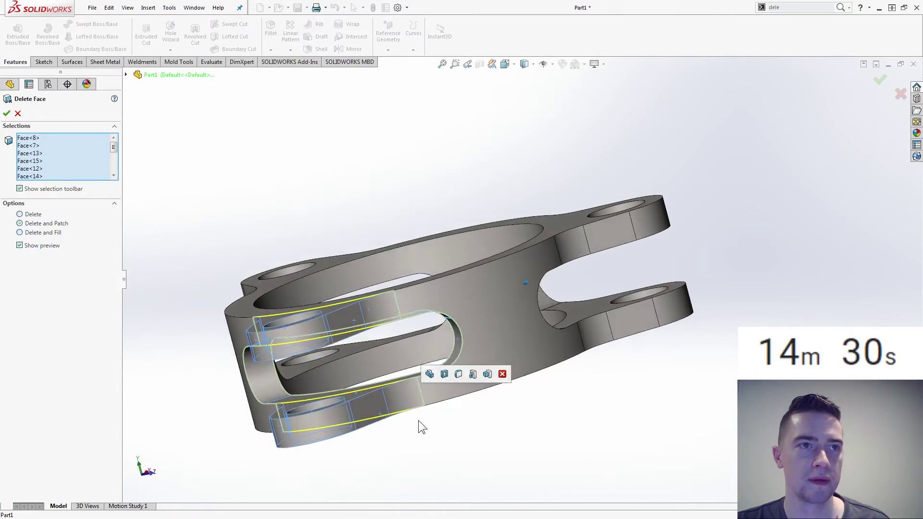
left_click(7, 114)
middle_click_drag(266, 255, 228, 237)
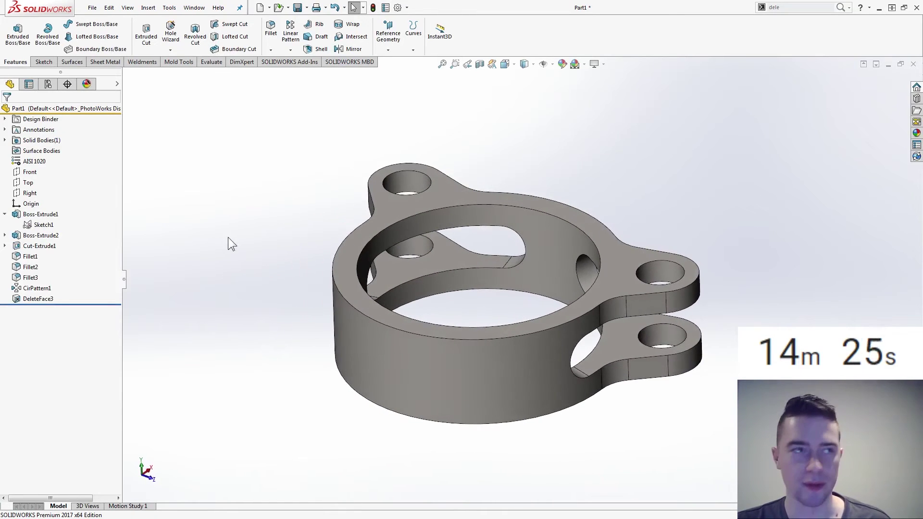
left_click(28, 182)
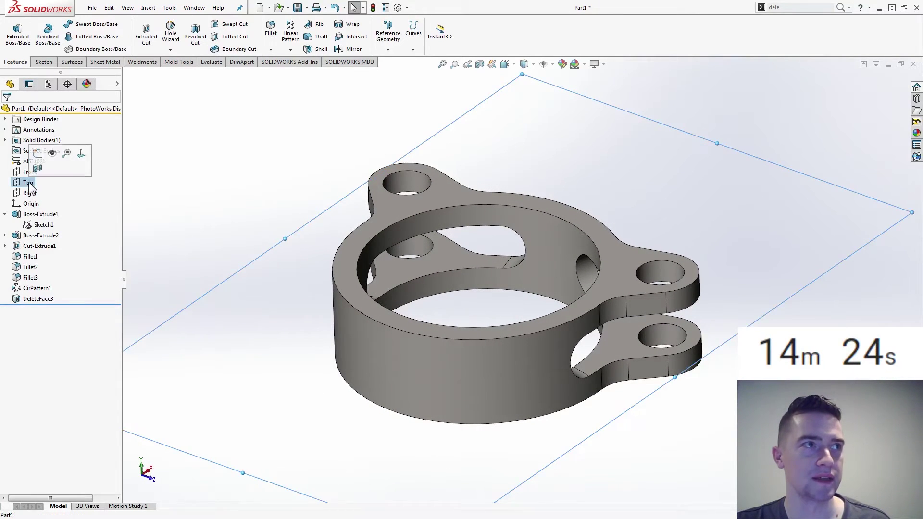
left_click(35, 154)
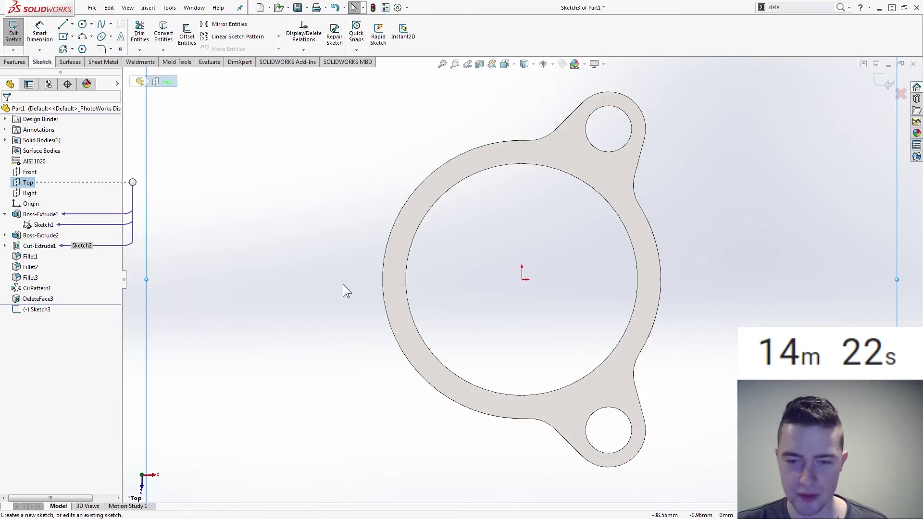
left_click(901, 96)
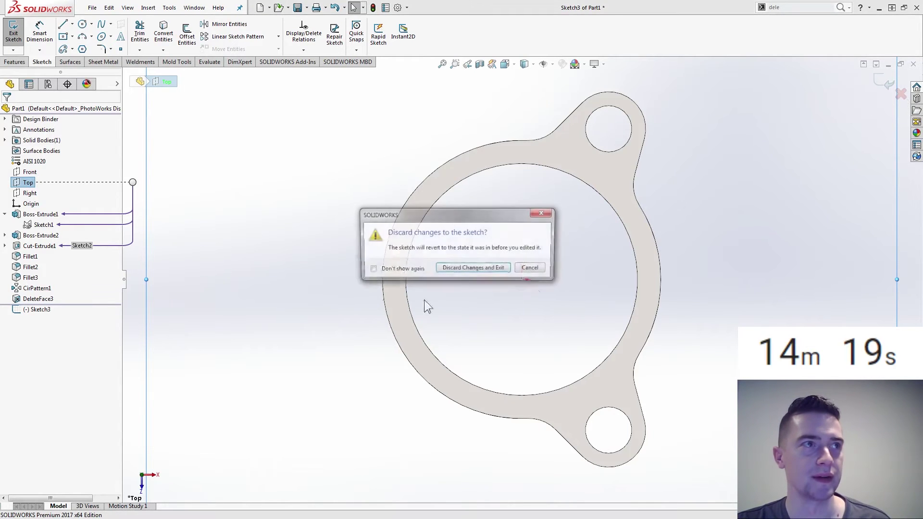
left_click(468, 268)
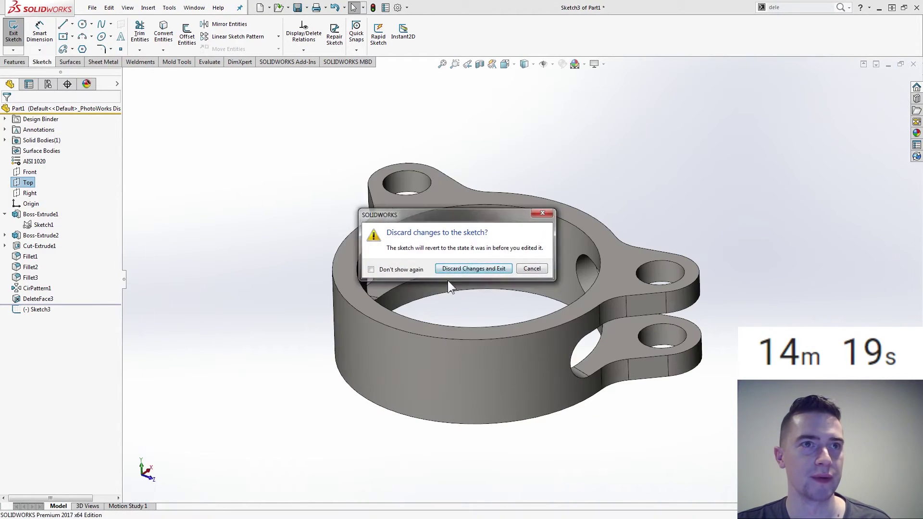
left_click(29, 192)
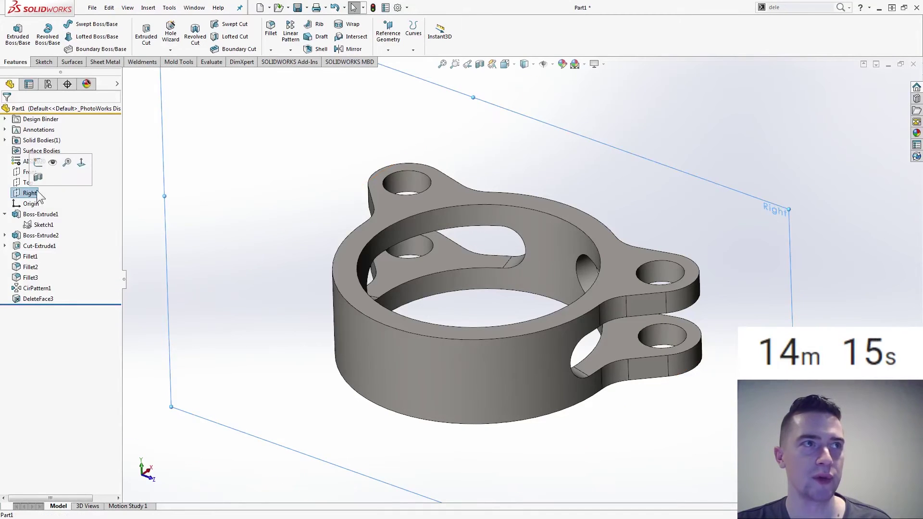
key("ctrl+8")
Sketch a round-ended tab on the Front plane from the ring's plain side, with lines about 23 mm long and an arc radius about 10 mm.
left_click(29, 171)
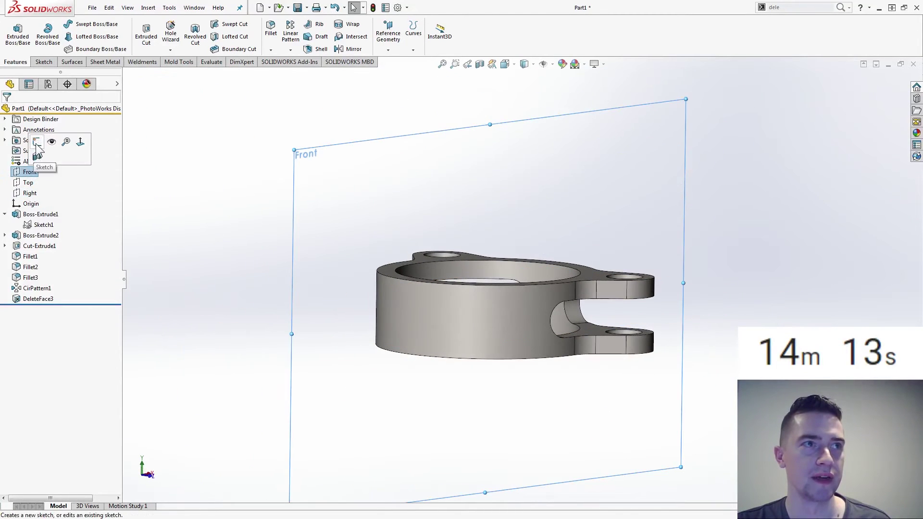
left_click(37, 156)
left_click(241, 217)
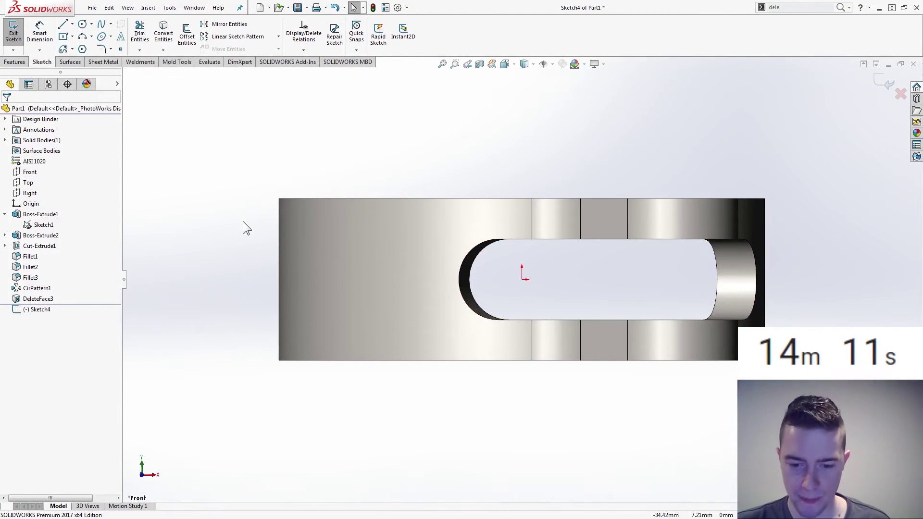
left_click(63, 25)
left_click(279, 198)
scroll(272, 212, "down", 3)
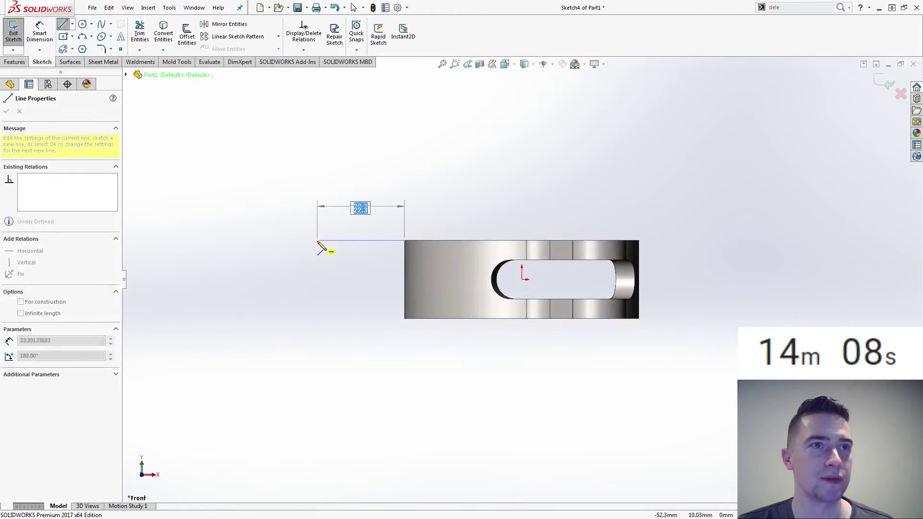
left_click(315, 241)
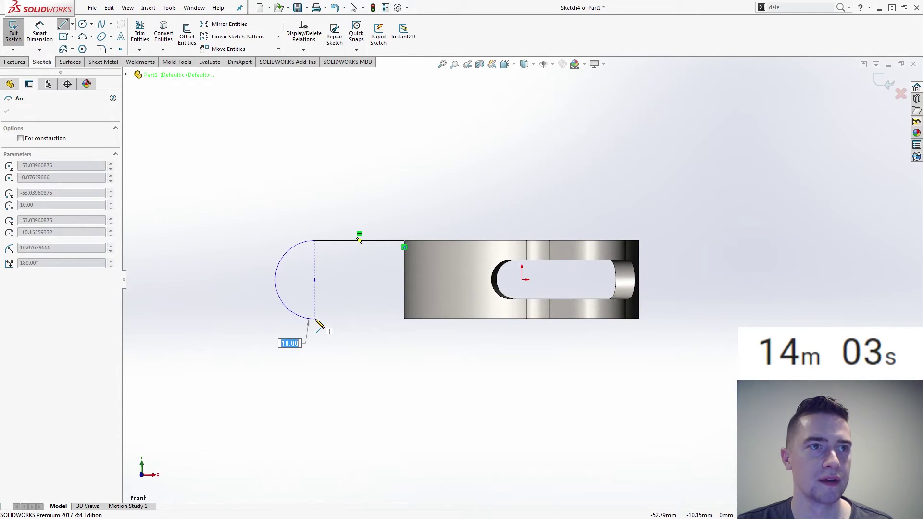
left_click(315, 318)
left_click(404, 318)
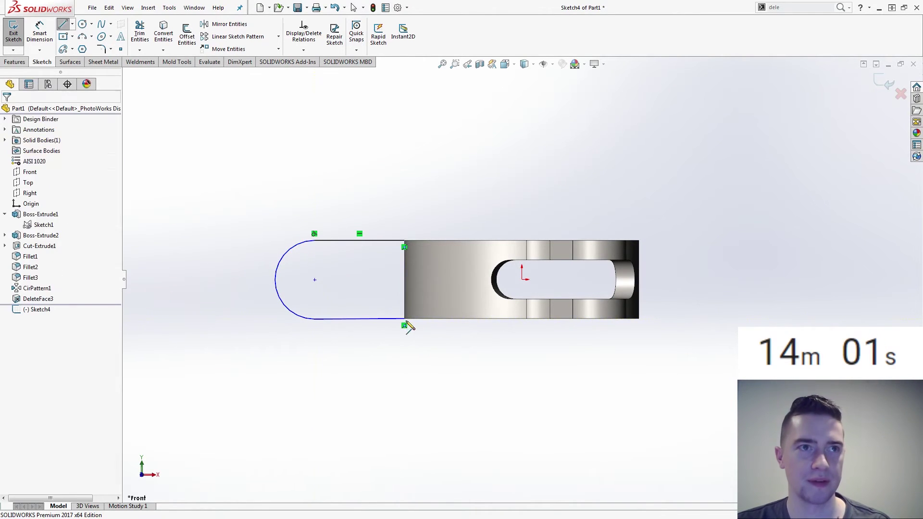
Make the tab's lower line horizontal and tangent to the end arc.
left_click(373, 321)
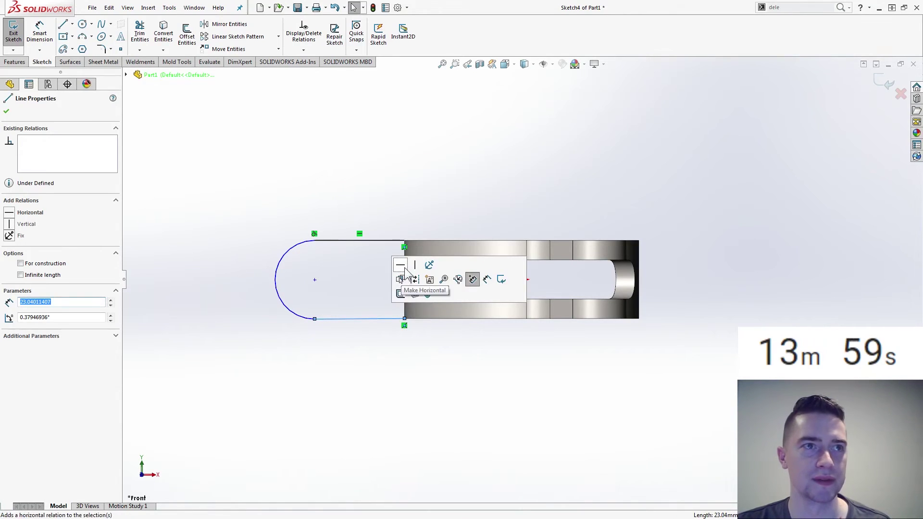
left_click(314, 319)
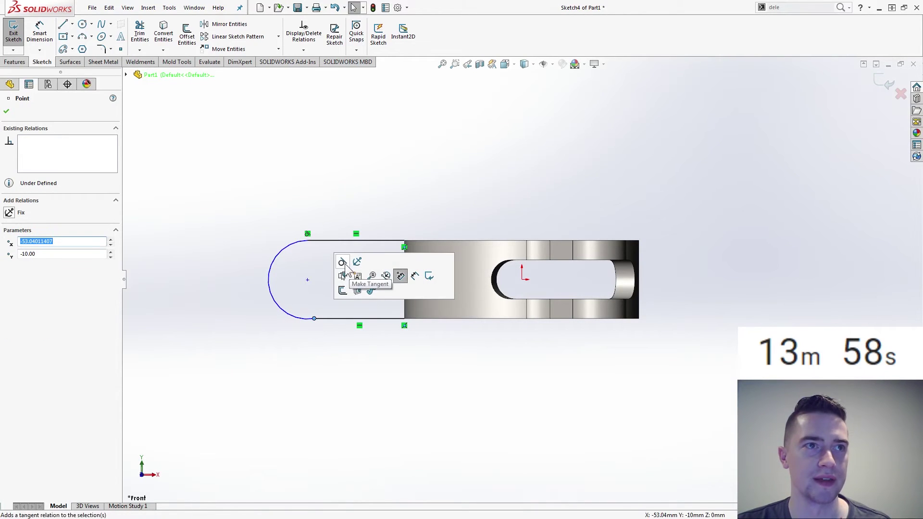
left_click(351, 265)
Dimension the horizontal distance from the tab's arc centre to the origin as 40 mm.
right_click_drag(302, 372, 307, 283)
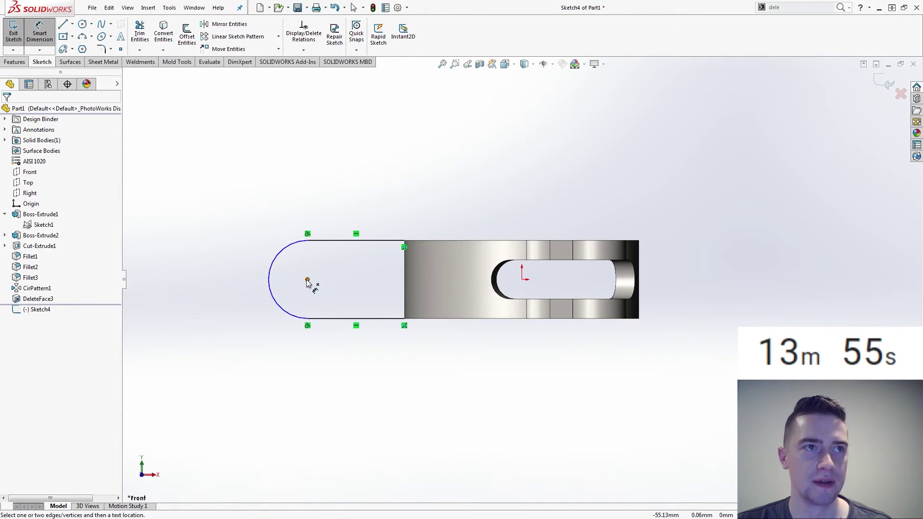
left_click(308, 280)
left_click(522, 280)
left_click(422, 179)
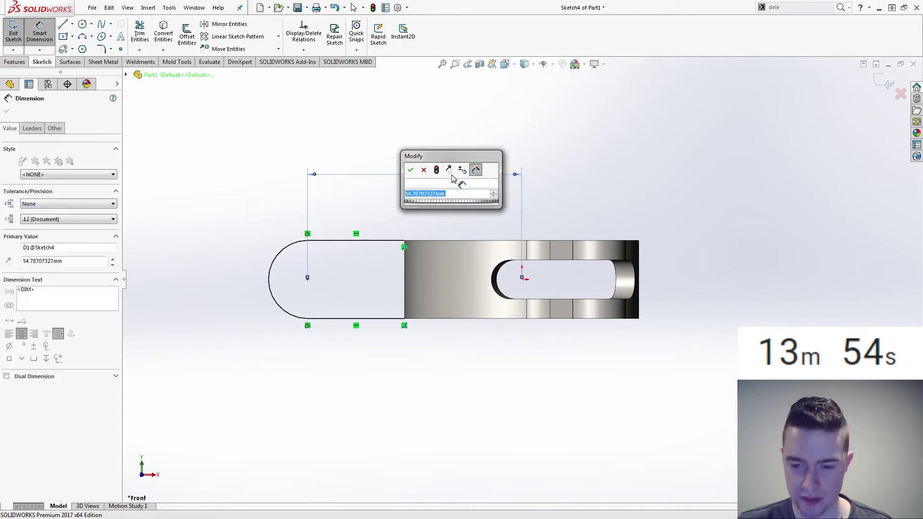
type("40")
key("Return")
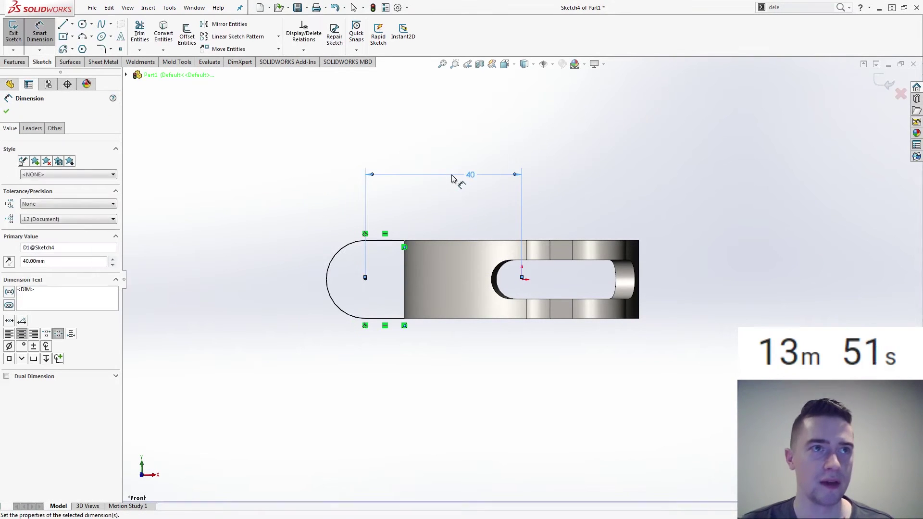
key("Escape")
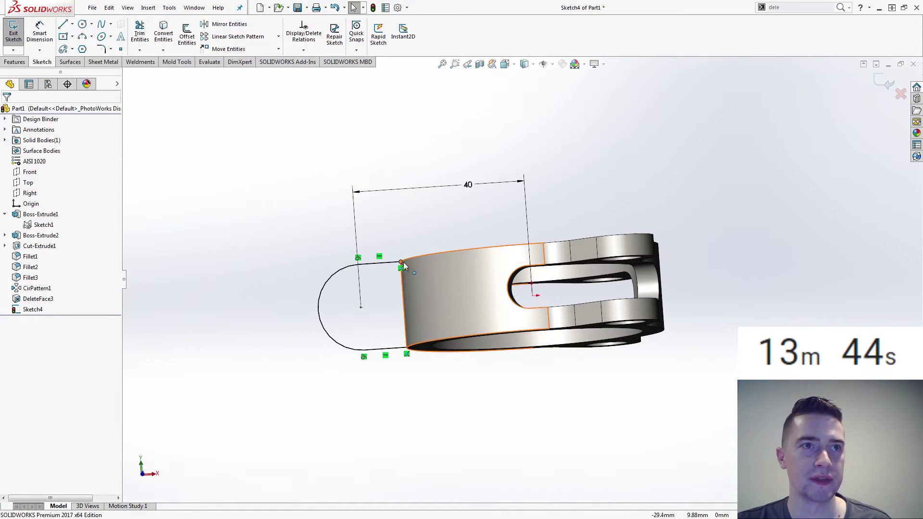
Display the ring with hidden lines from the front and relocate the upper line's end onto the inner wall's upper silhouette vertex, resolving the conflicting relation.
left_click(524, 63)
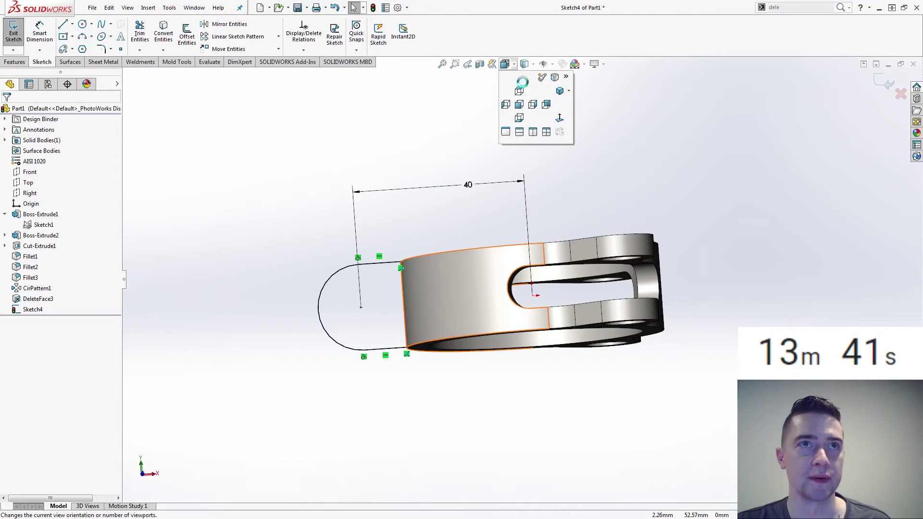
left_click(509, 86)
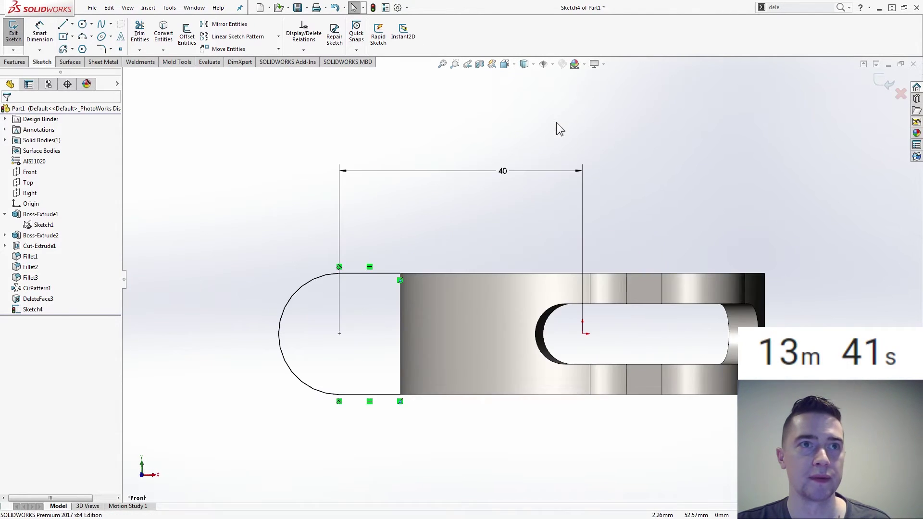
left_click(524, 63)
left_click(526, 119)
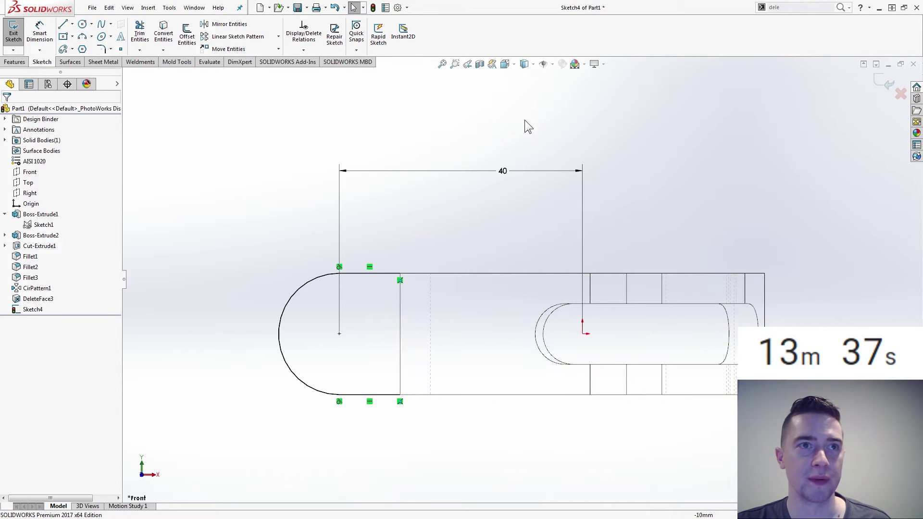
left_click(400, 274)
left_click(430, 273)
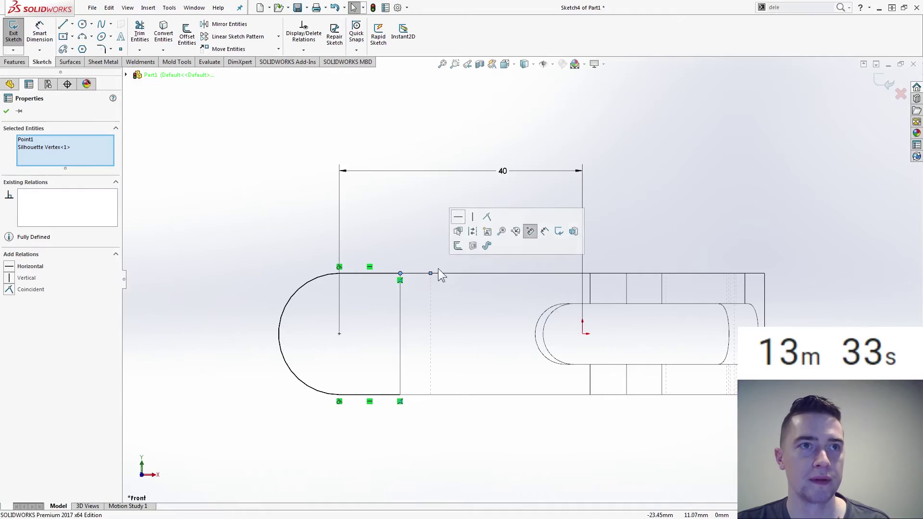
left_click(487, 217)
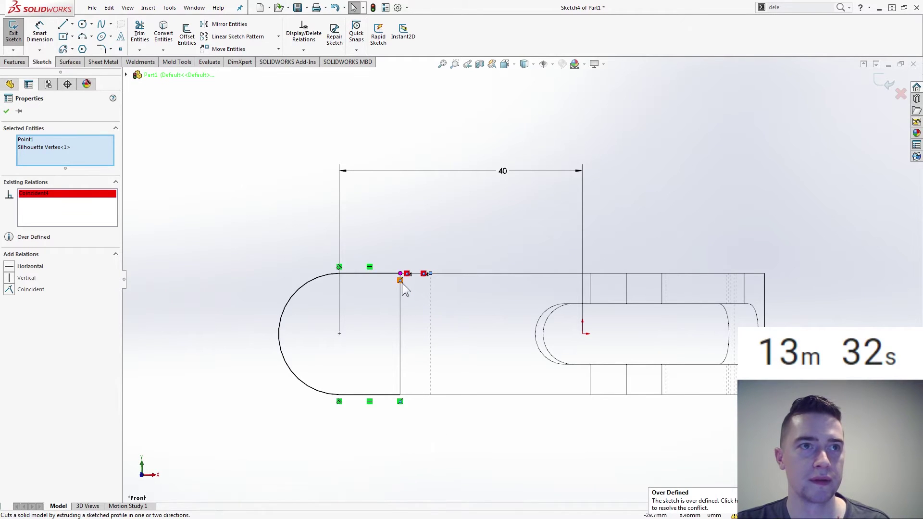
key("ctrl+z")
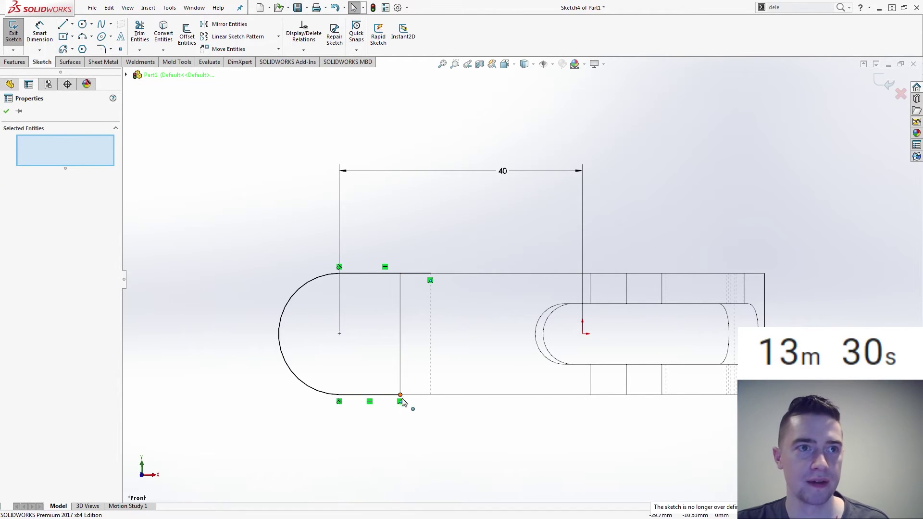
Make the lower line's end coincident with the inner wall's lower silhouette vertex and close the tab profile with a vertical line.
left_click(400, 395)
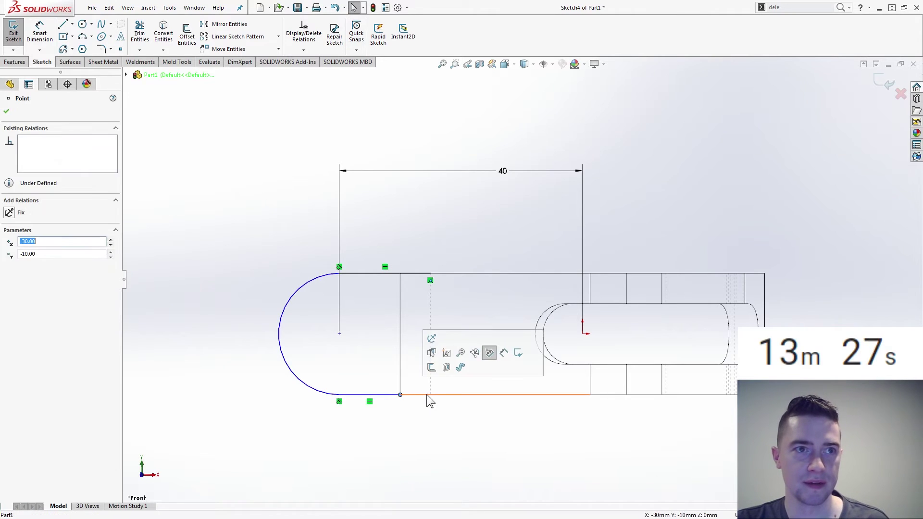
left_click(431, 395, "ctrl")
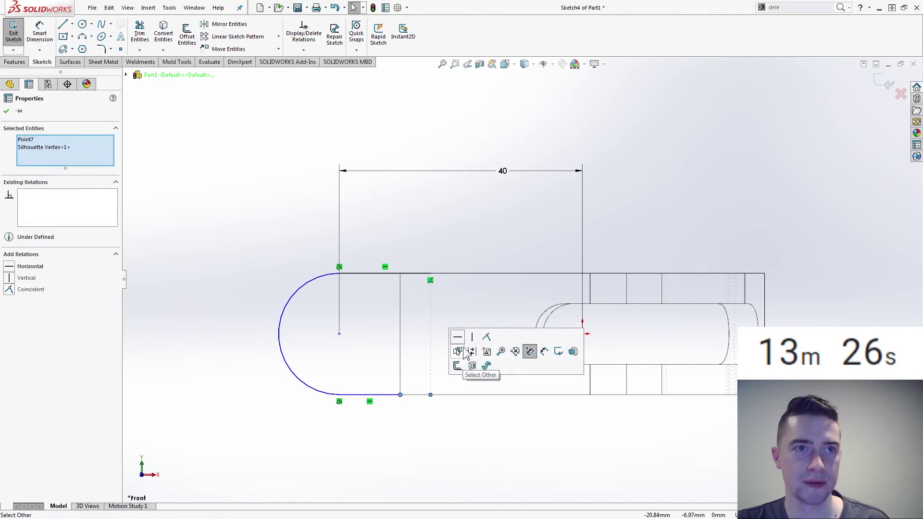
left_click(487, 340)
left_click(64, 24)
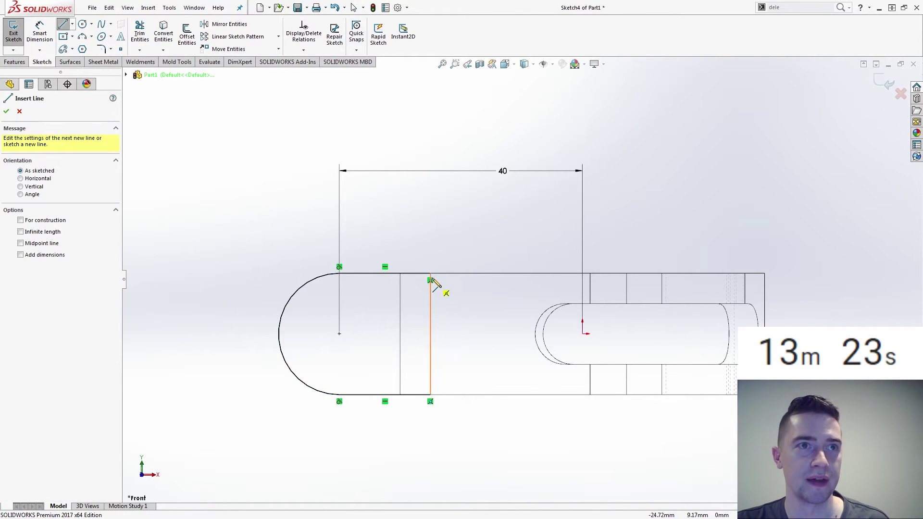
left_click(430, 274)
left_click(430, 394)
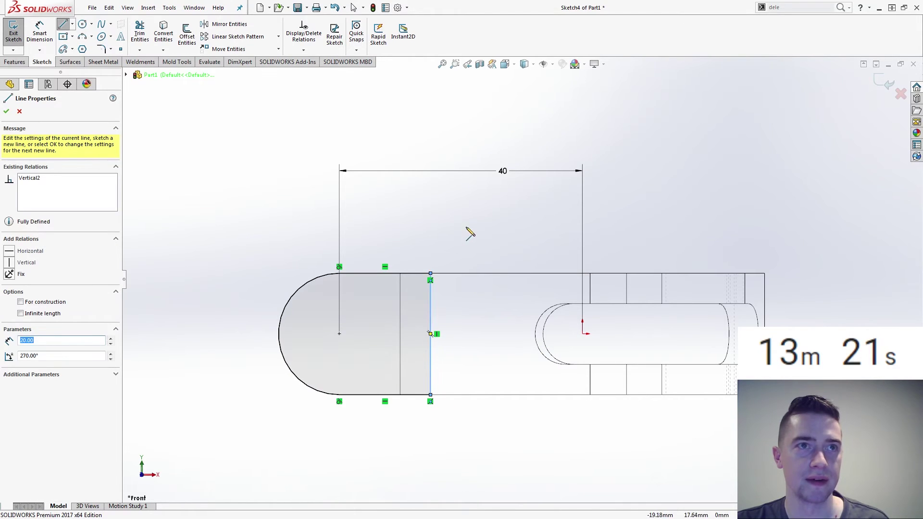
left_click(14, 61)
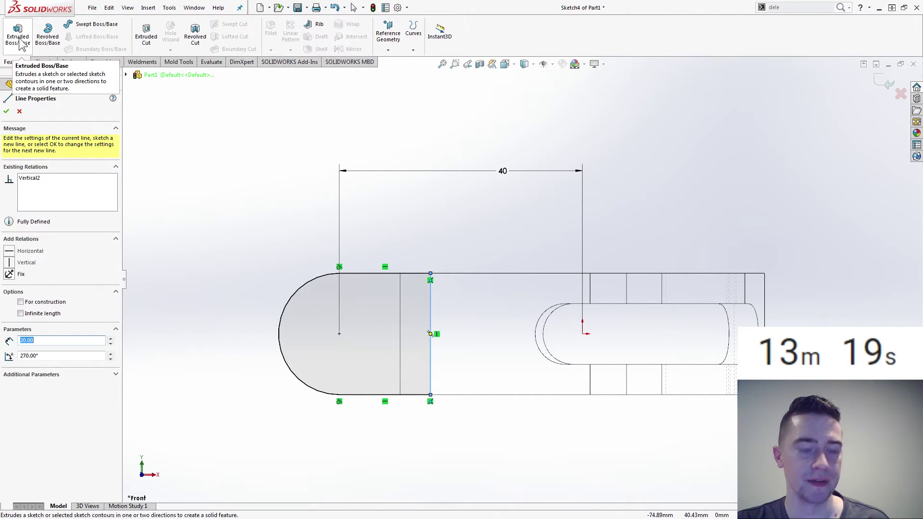
key("Escape")
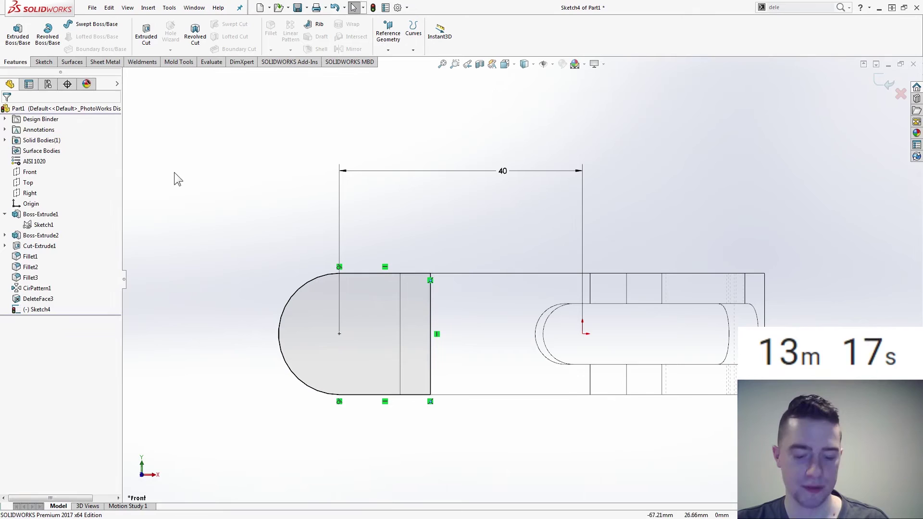
Sketch a circle on the tab's arc centre and set its diameter to 8 mm.
key("s")
left_click(184, 258)
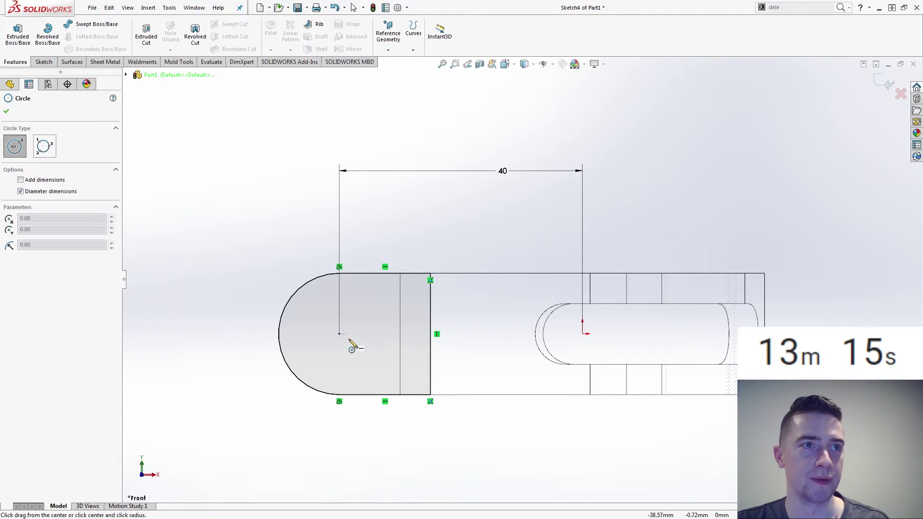
left_click(339, 334)
left_click(356, 364)
right_click_drag(379, 445, 375, 399)
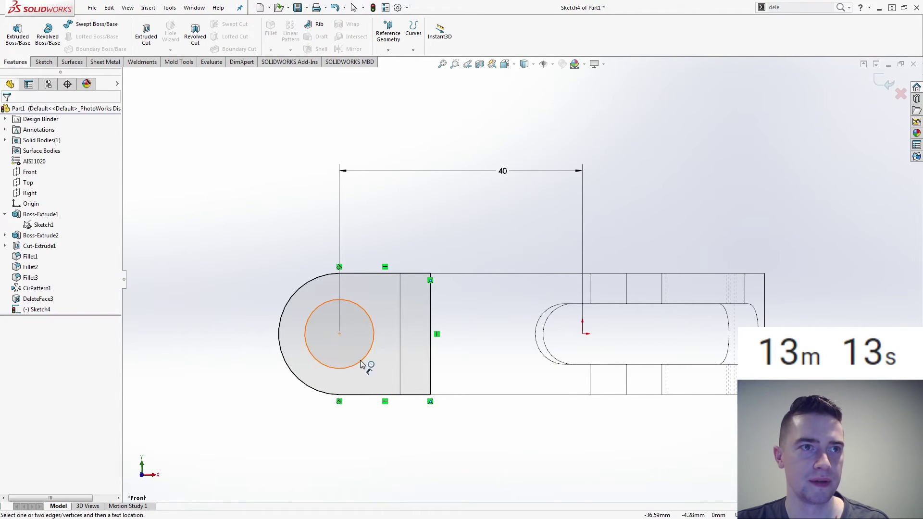
left_click(361, 361)
left_click(373, 458)
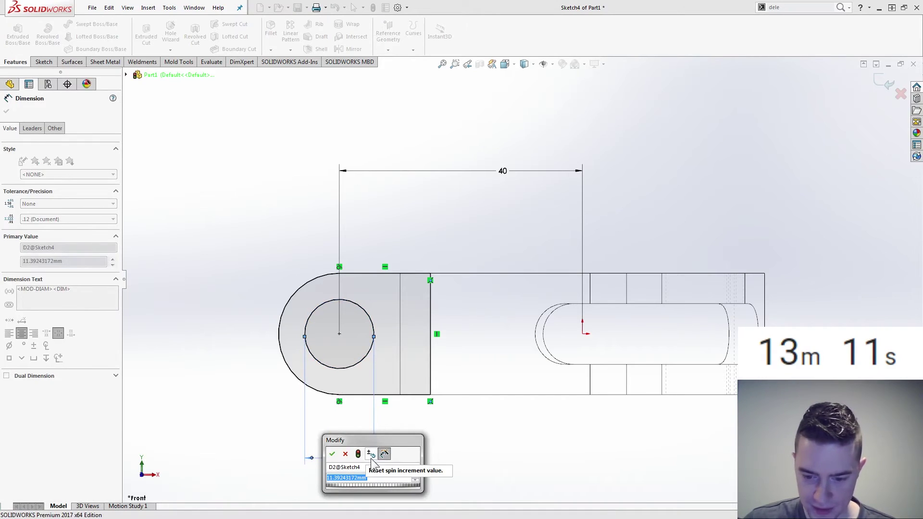
type("8")
key("Return")
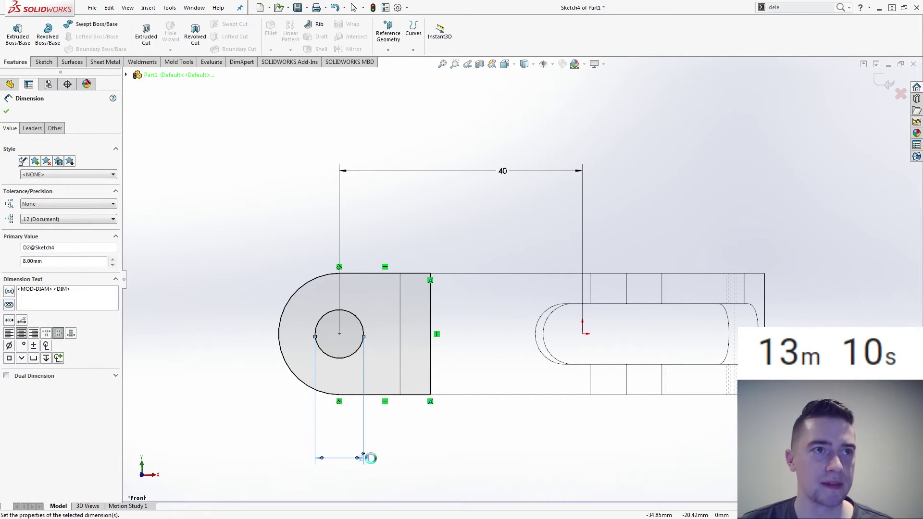
Extrude the tab profile 12 mm with Mid Plane, merging it with the ring, and return the display to shaded with edges.
left_click(17, 33)
left_click(56, 166)
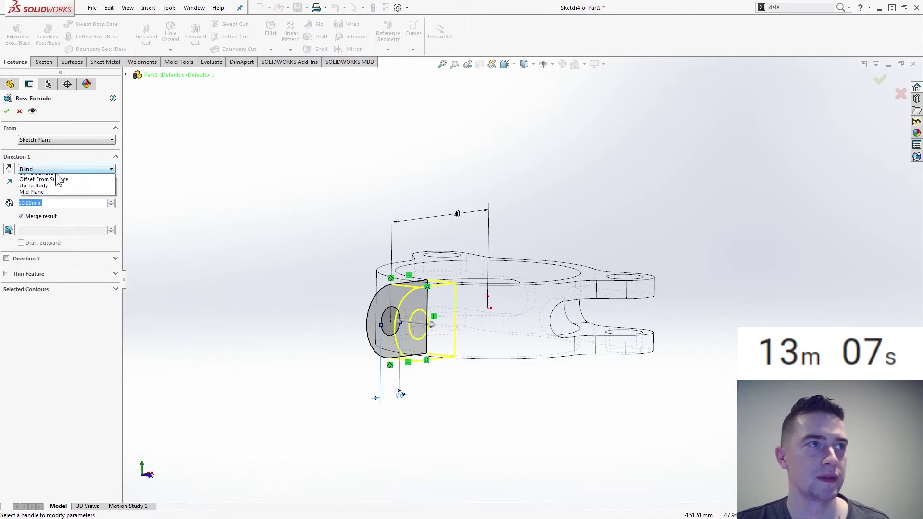
left_click(56, 213)
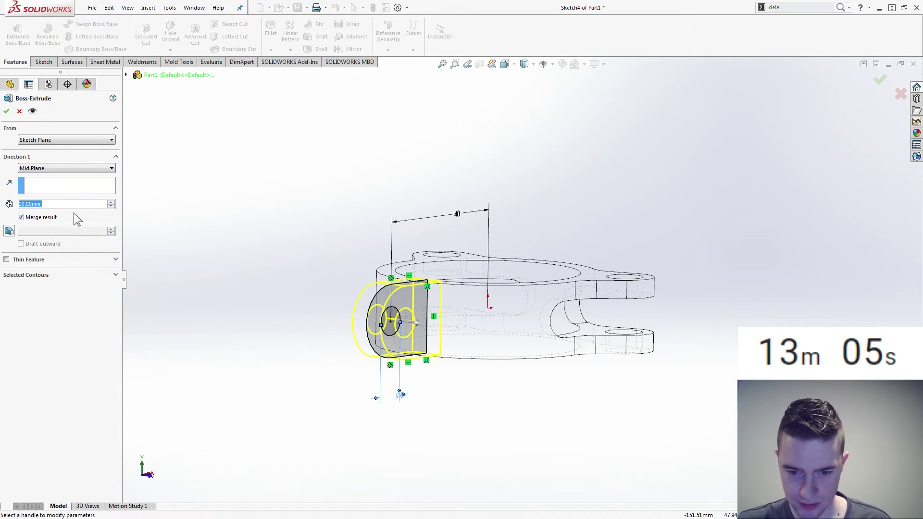
type("12")
key("Return")
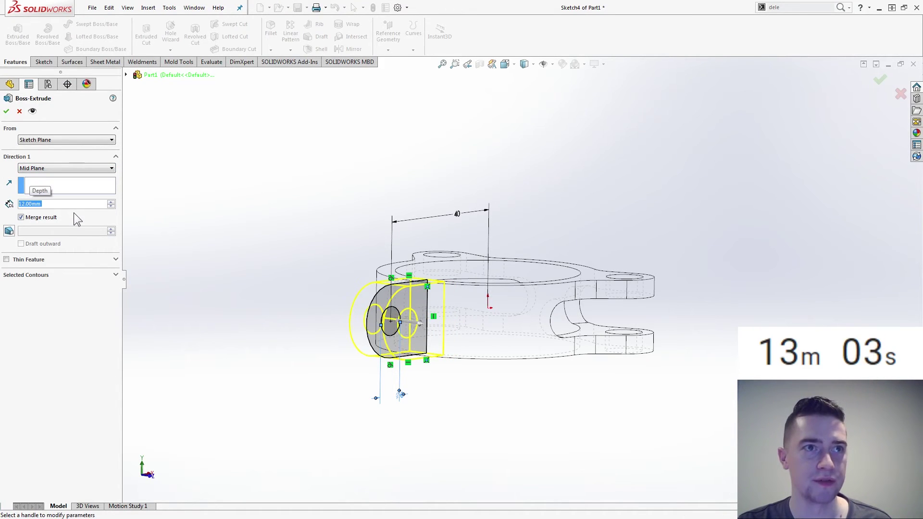
key("Return")
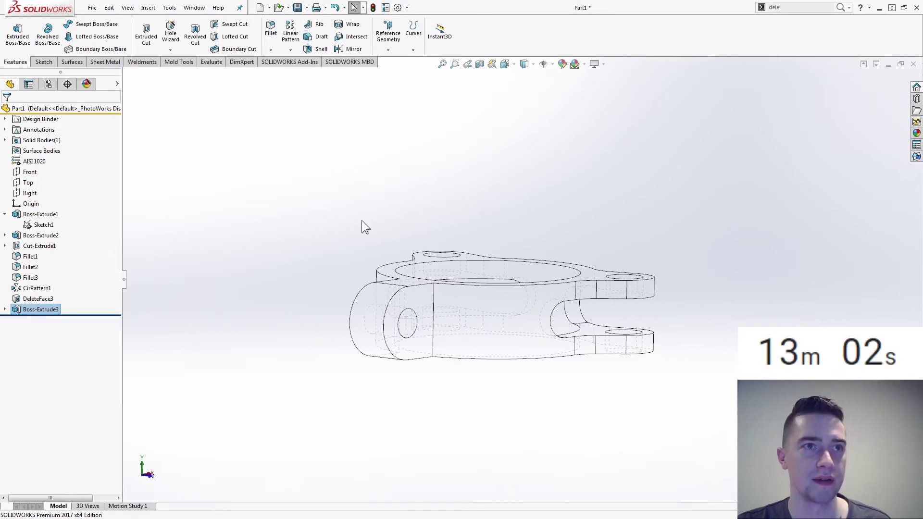
middle_click_drag(361, 220, 457, 104)
left_click(524, 66)
left_click(527, 79)
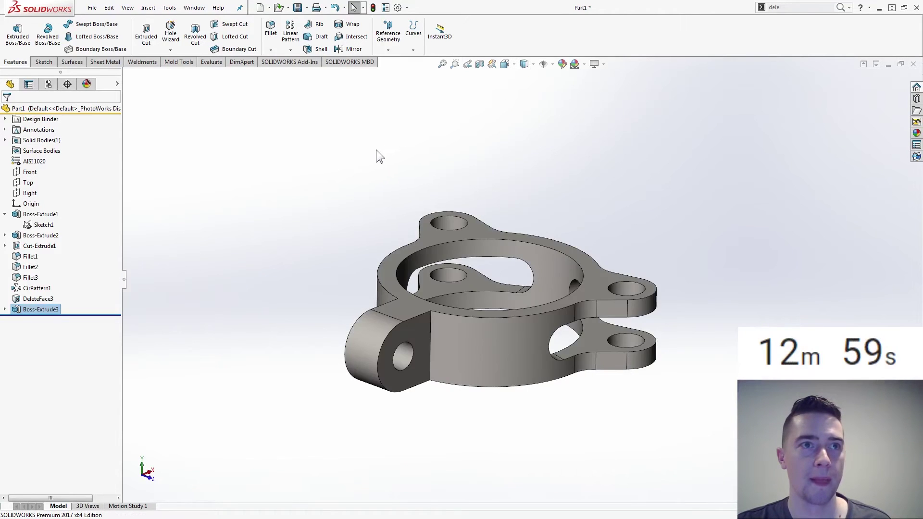
Sketch a center rectangle about 56 mm long and 3 mm wide on the Top plane, lengthwise through the tab and aligned with the origin.
scroll(376, 151, "down", 3)
left_click(29, 182)
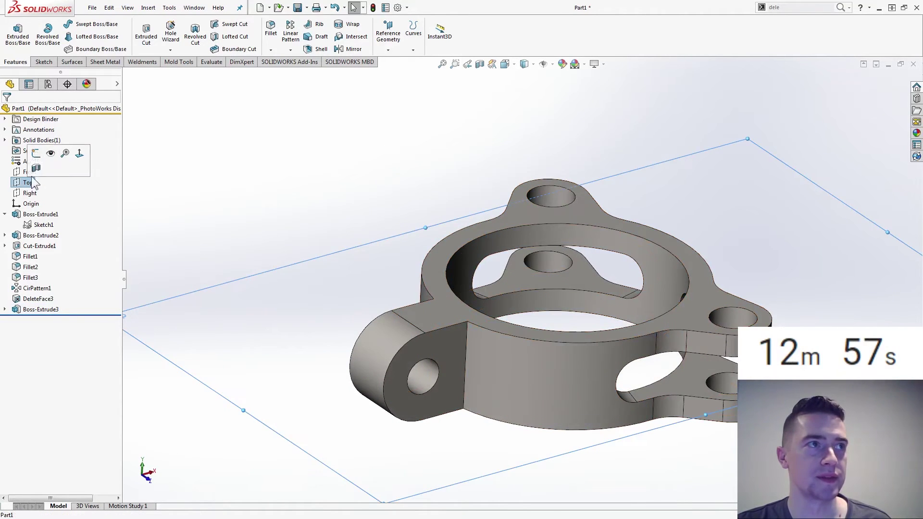
left_click(36, 153)
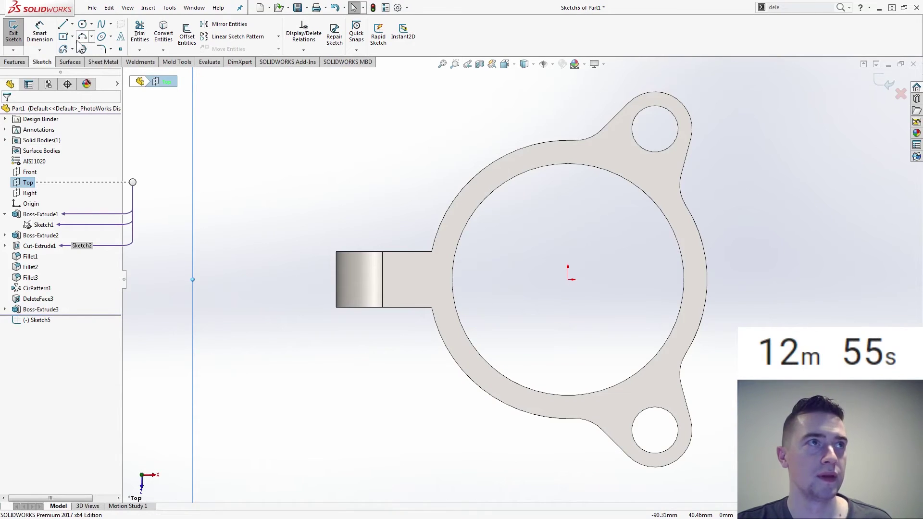
left_click(66, 37)
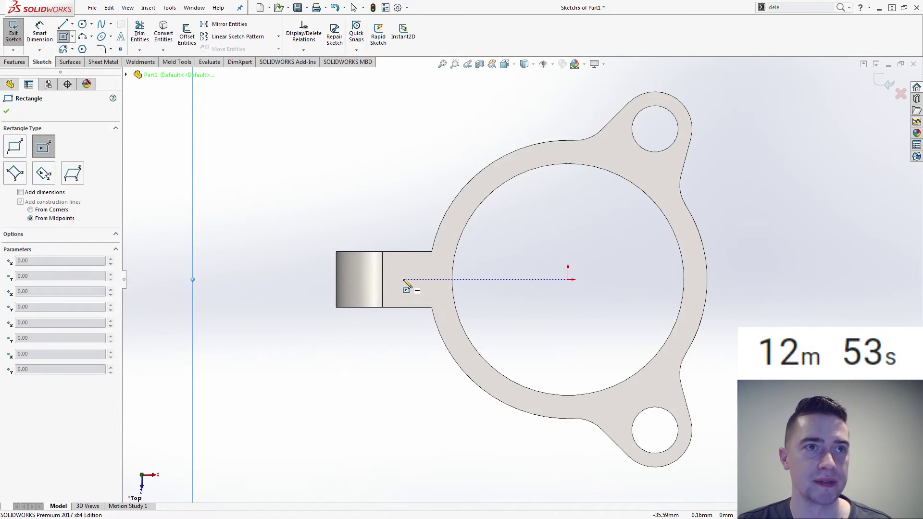
left_click(341, 279)
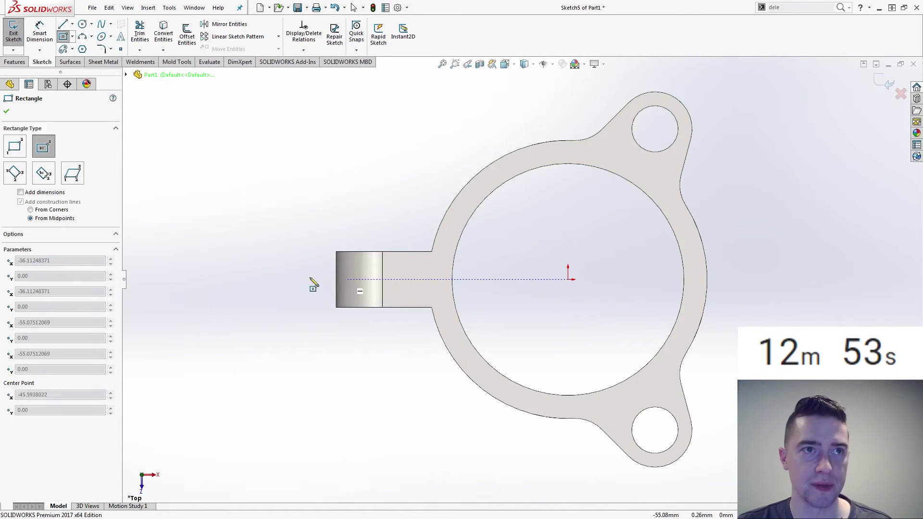
left_click(271, 287)
Dimension the distance between the rectangle's two long edges as 2 mm.
right_click_drag(286, 373, 279, 321)
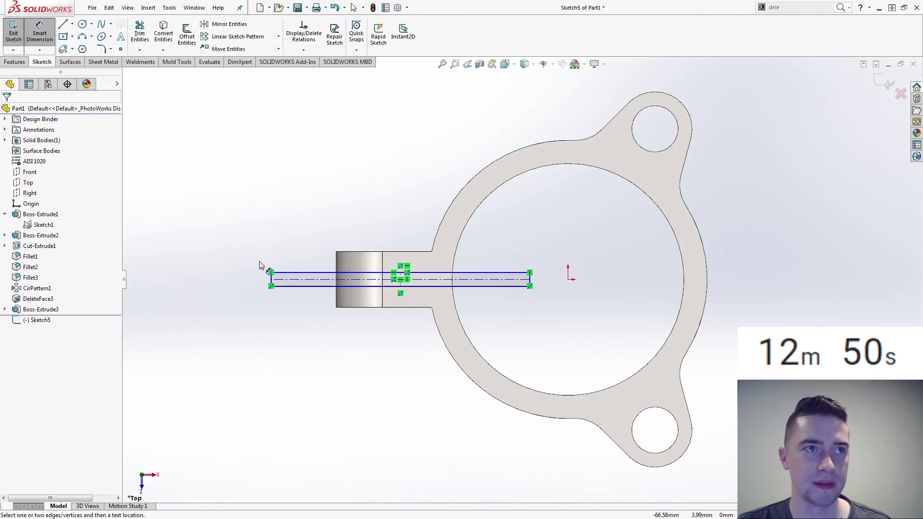
scroll(272, 281, "down", 3)
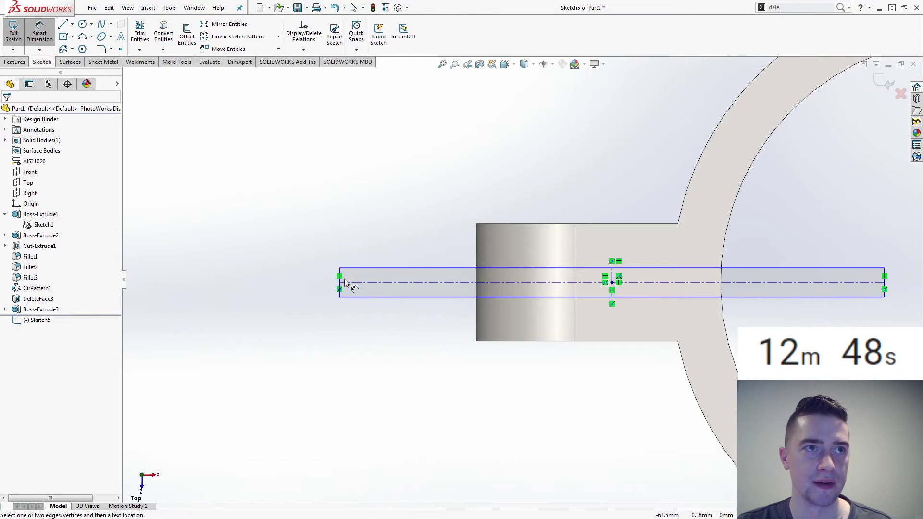
left_click(354, 268)
left_click(354, 295)
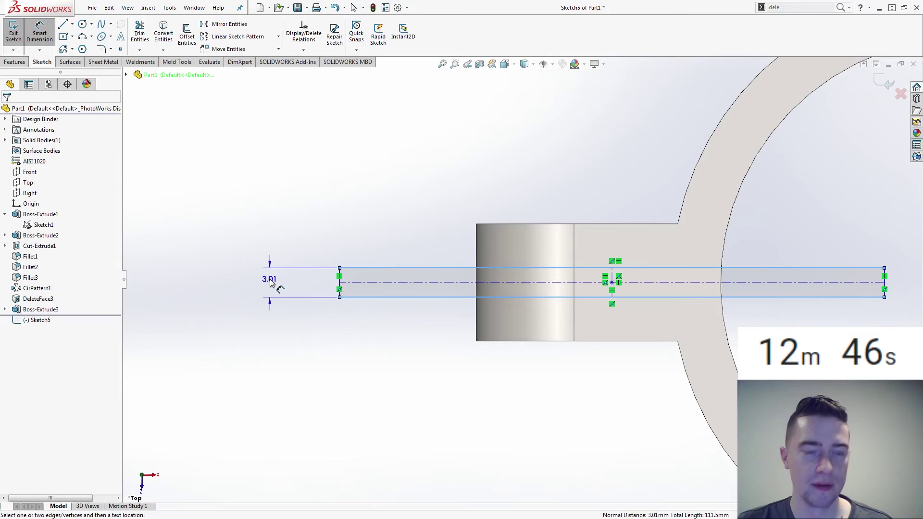
left_click(270, 281)
type("2")
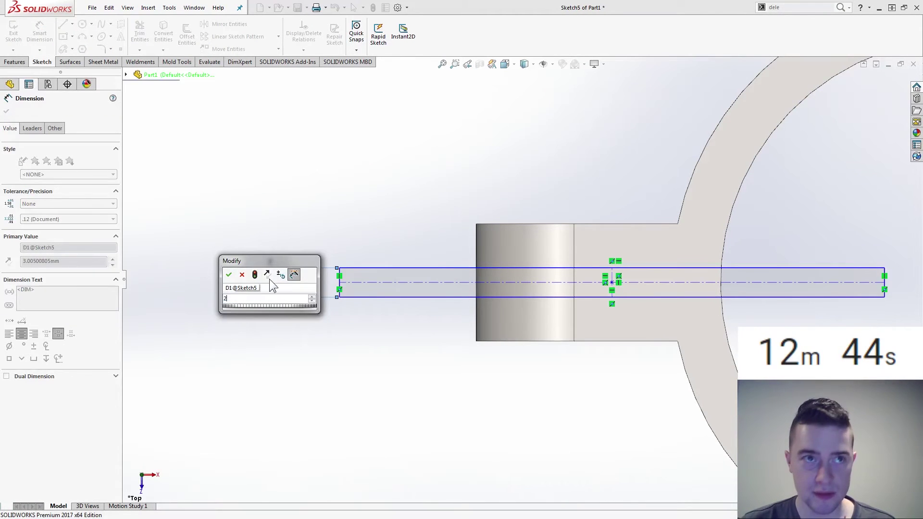
key("Return")
scroll(581, 344, "up", 3)
scroll(642, 310, "down", 2)
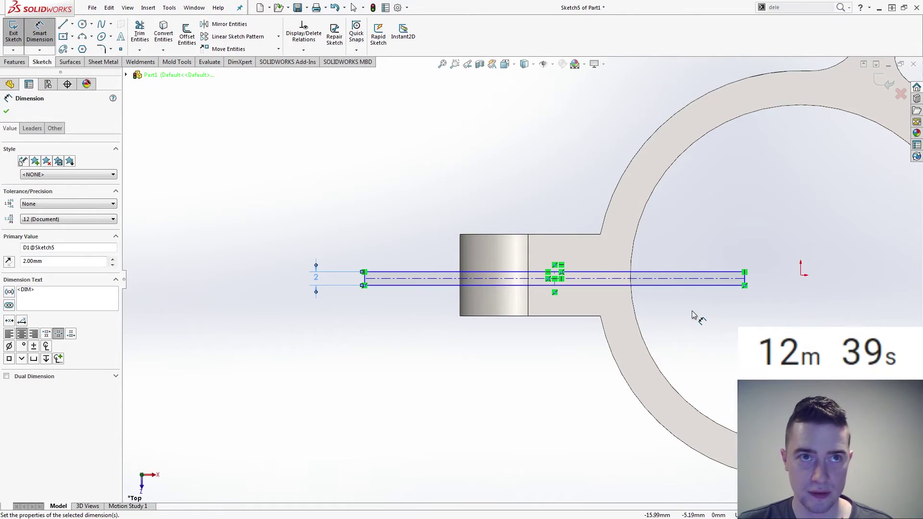
key("Escape")
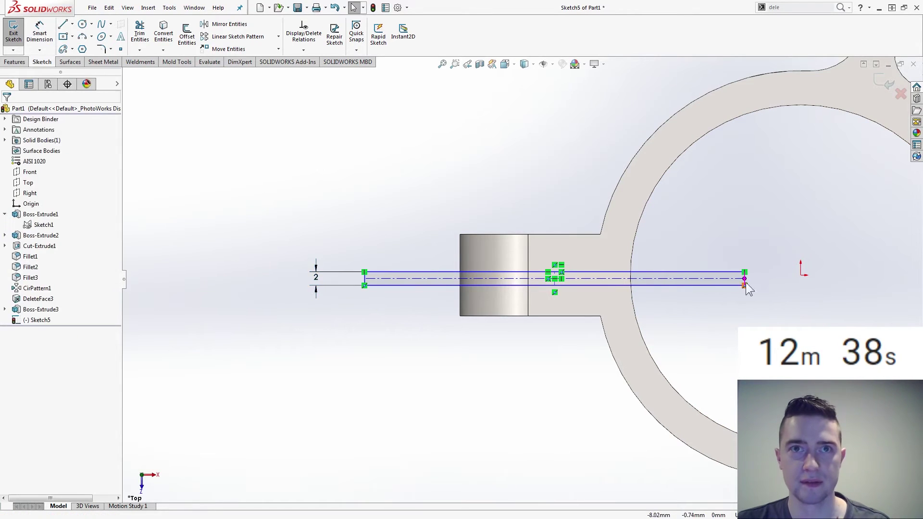
Make the slot rectangle's lengthwise centerline coincident with the origin.
left_click(719, 278)
left_click(800, 275, "ctrl")
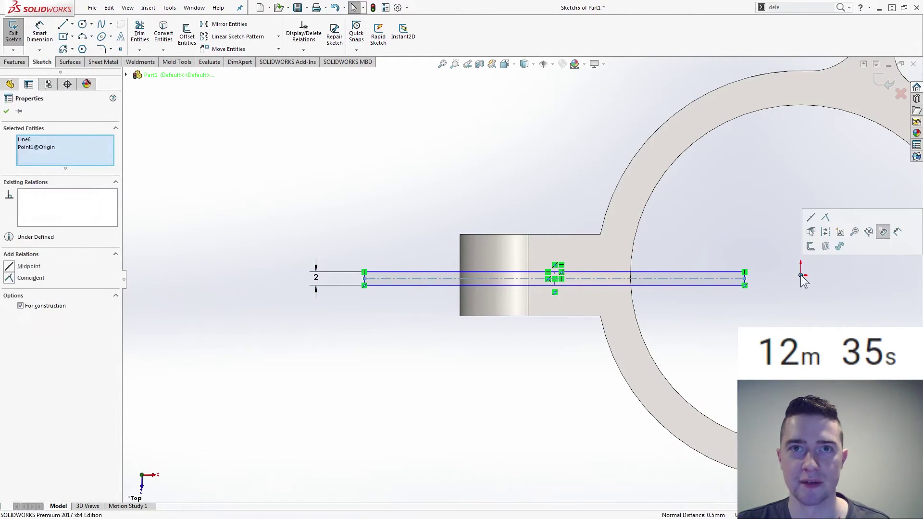
left_click(825, 218)
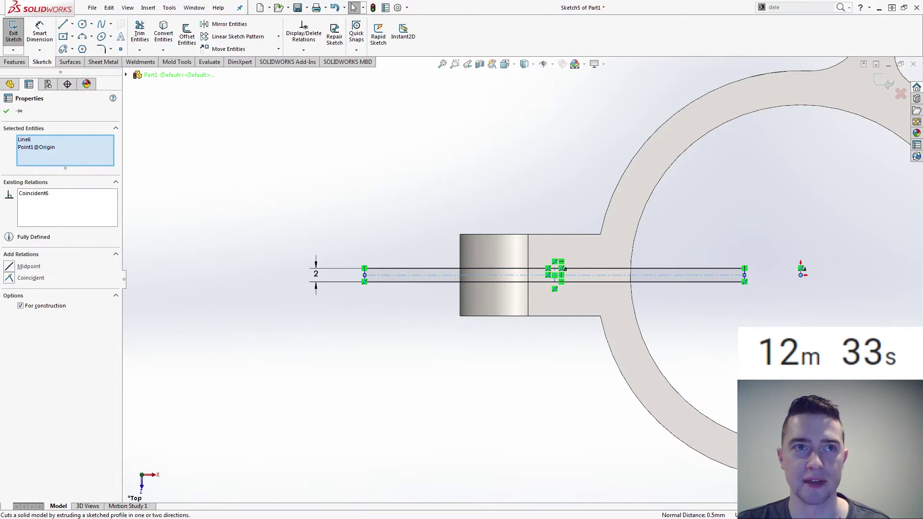
key("Escape")
Cut-extrude the slot rectangle Through All - Both to split the tab and the ring wall behind it.
scroll(522, 279, "up", 2)
left_click(15, 61)
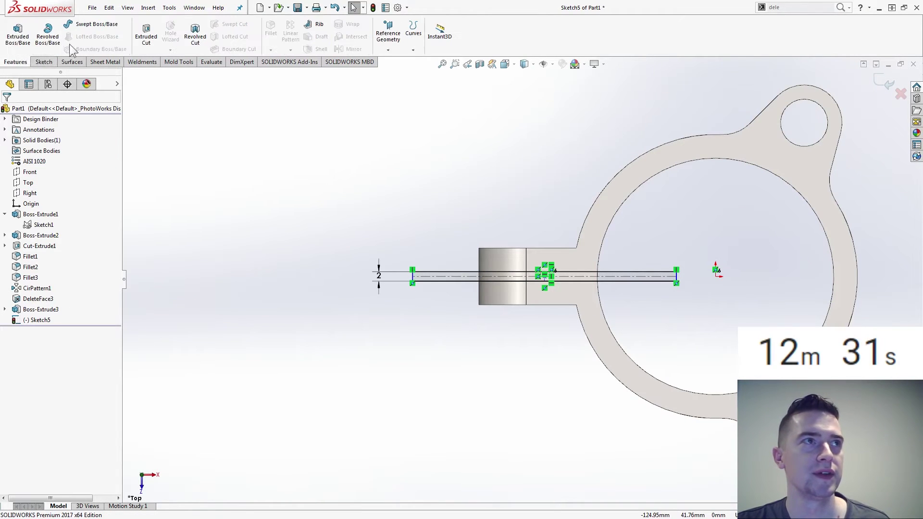
left_click(144, 42)
left_click(74, 168)
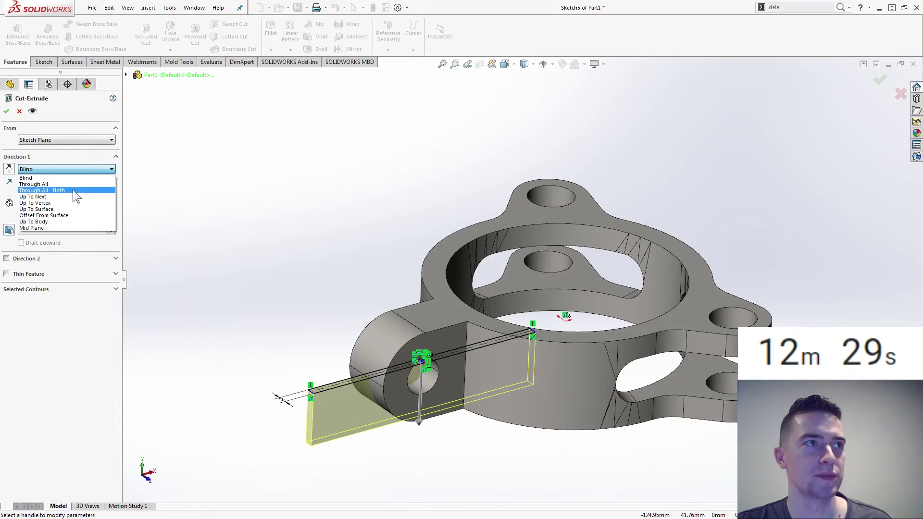
left_click(73, 190)
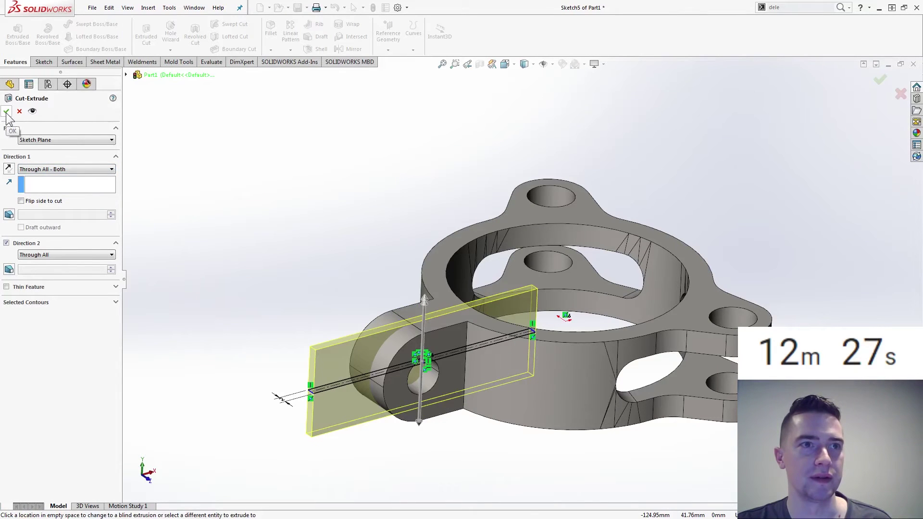
left_click(7, 114)
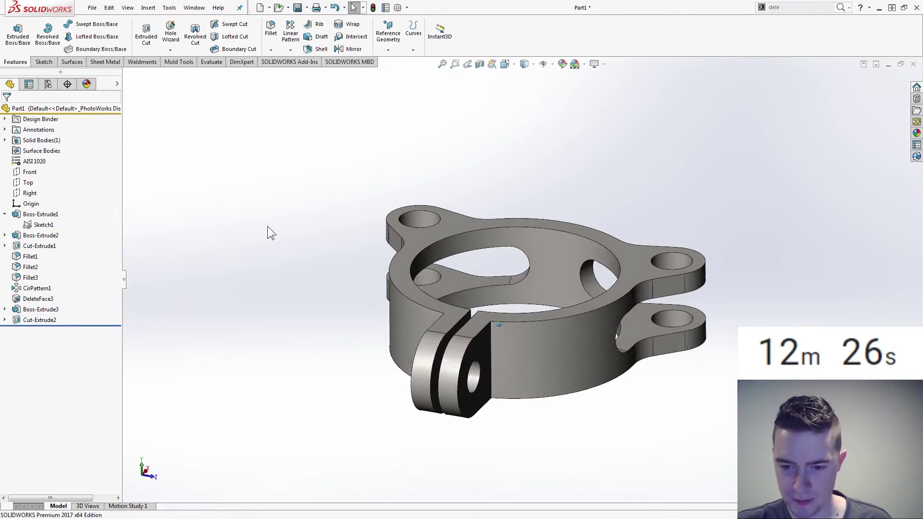
Fillet the two vertical edges where the split tab meets the ring's outer wall with an 8 mm symmetric radius.
left_click(277, 41)
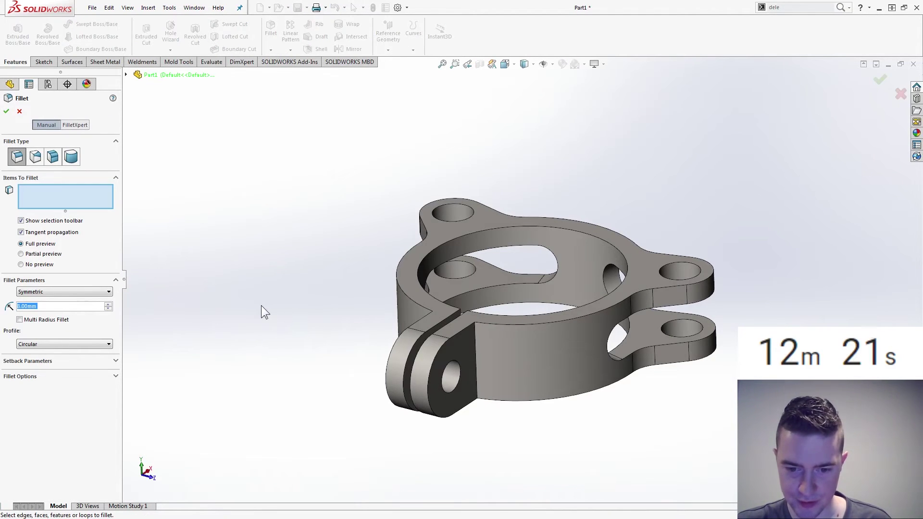
left_click(474, 337)
middle_click_drag(451, 327, 517, 348)
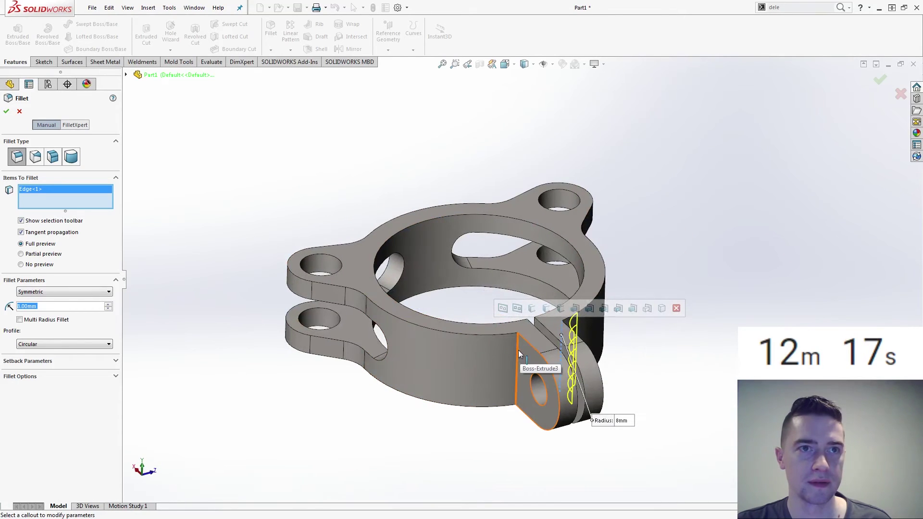
left_click(556, 370)
middle_click_drag(556, 370, 335, 366)
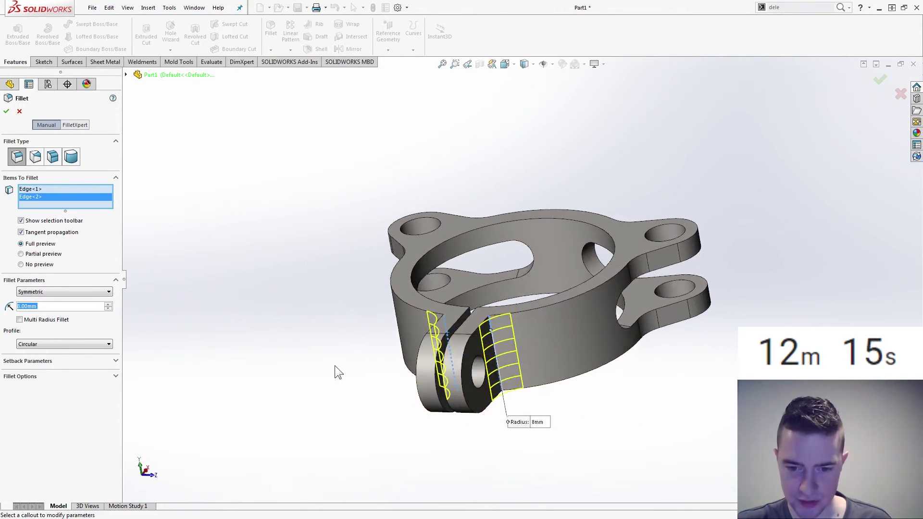
key("Return")
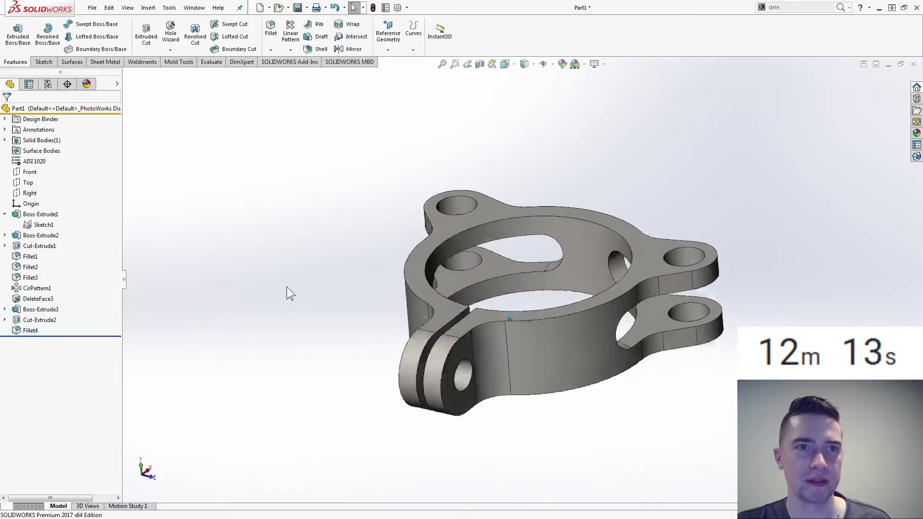
Examine the split tab, its fillets and the ring's side windows from above and from the sides.
scroll(290, 293, "up", 3)
key("Up")
key("Up")
key("Up")
key("Up")
key("Up")
key("Up")
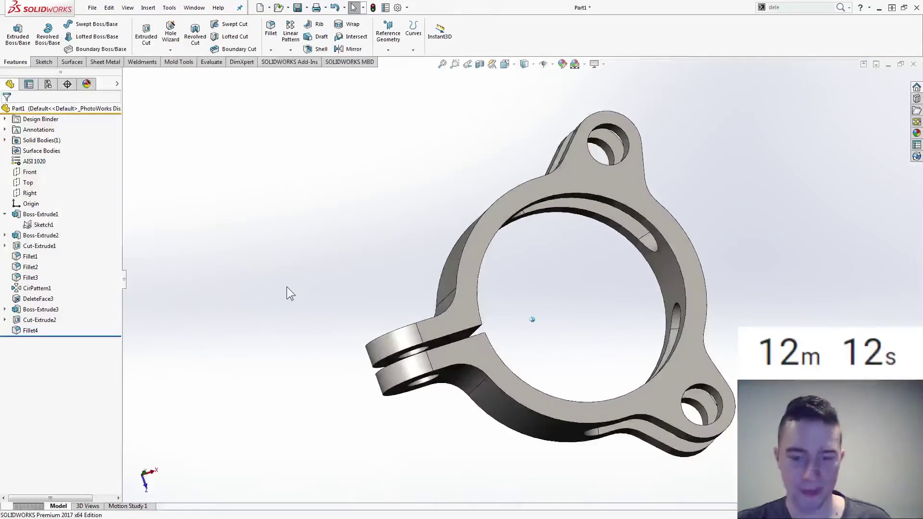
key("Left")
key("Left")
key("Up")
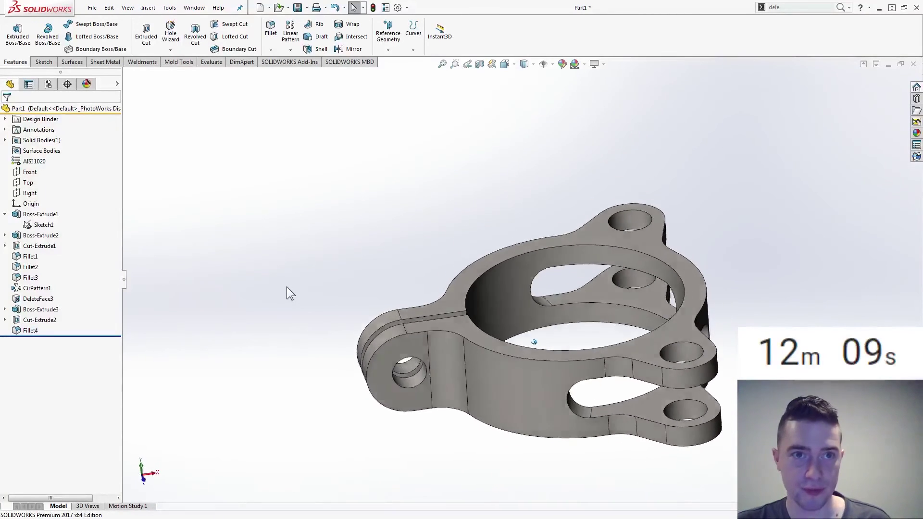
key("Down")
key("Down")
key("Right")
key("Right")
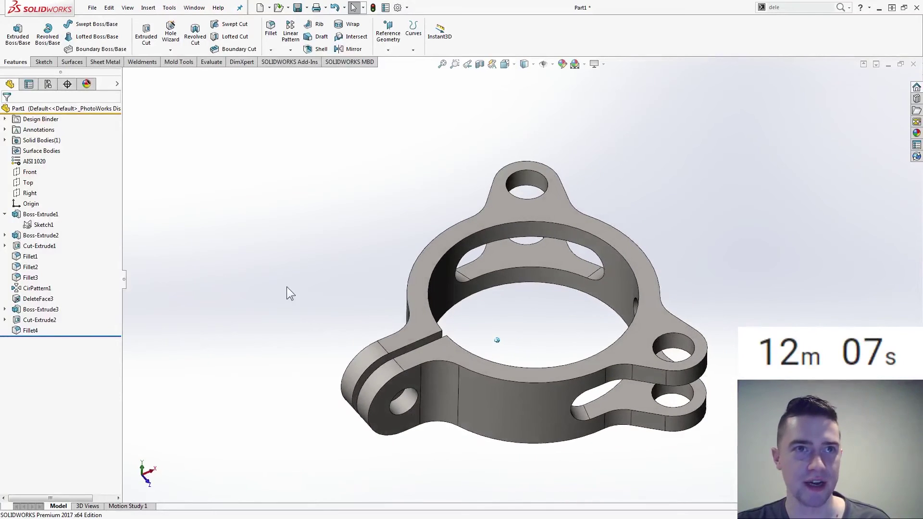
key("ctrl+Left")
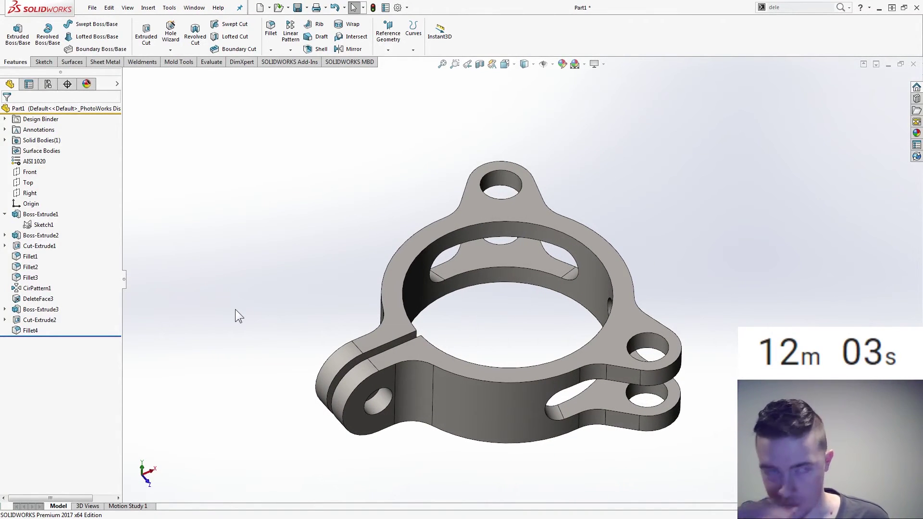
key("Down")
key("Down")
key("Down")
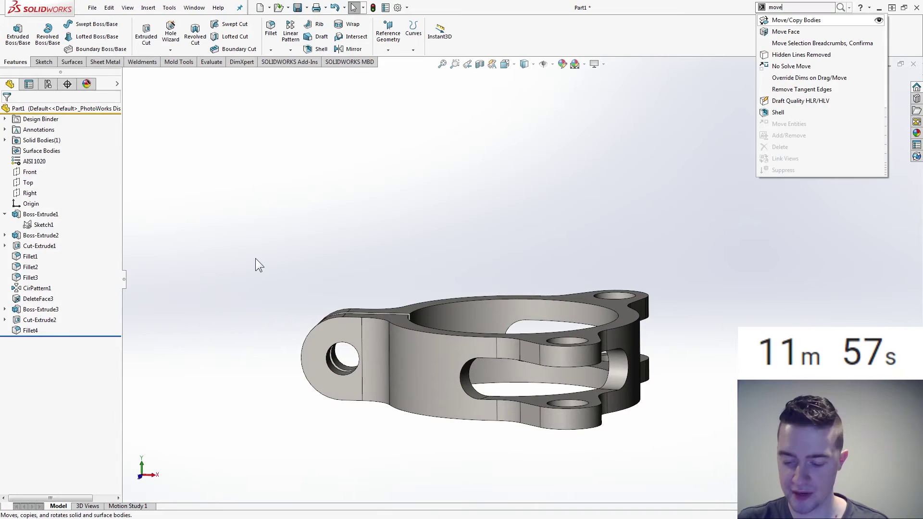
Set up a rotating Move Face on the rounded end face of the front window nearest the tab, using the ring's central temporary axis.
key("Down")
key("Return")
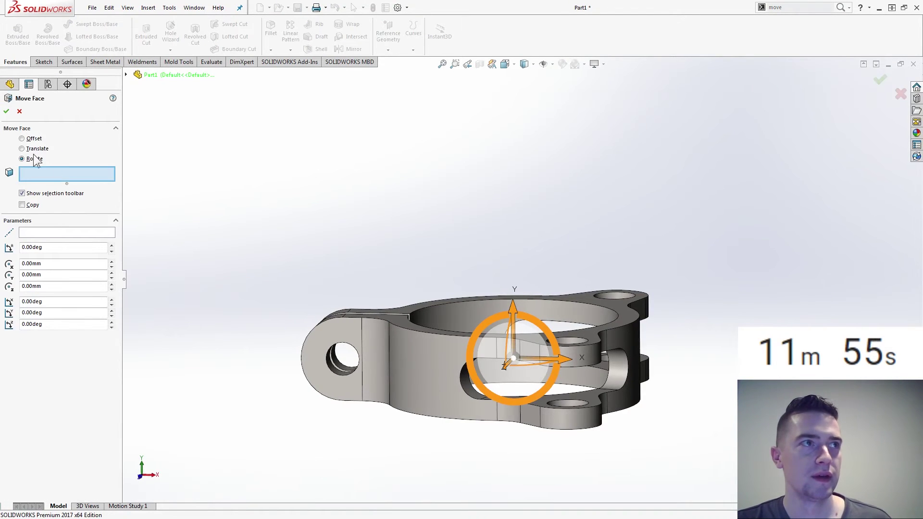
left_click(552, 64)
middle_click_drag(488, 162, 482, 269)
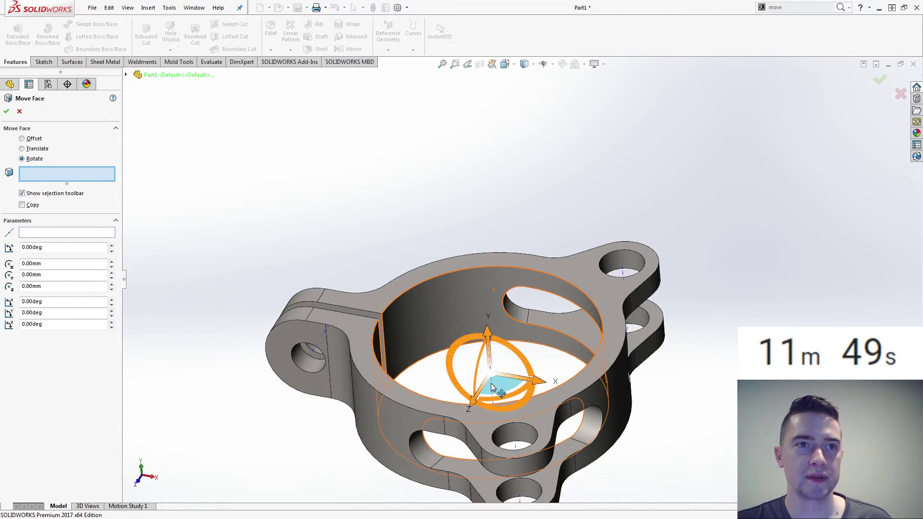
middle_click_drag(493, 397, 512, 386)
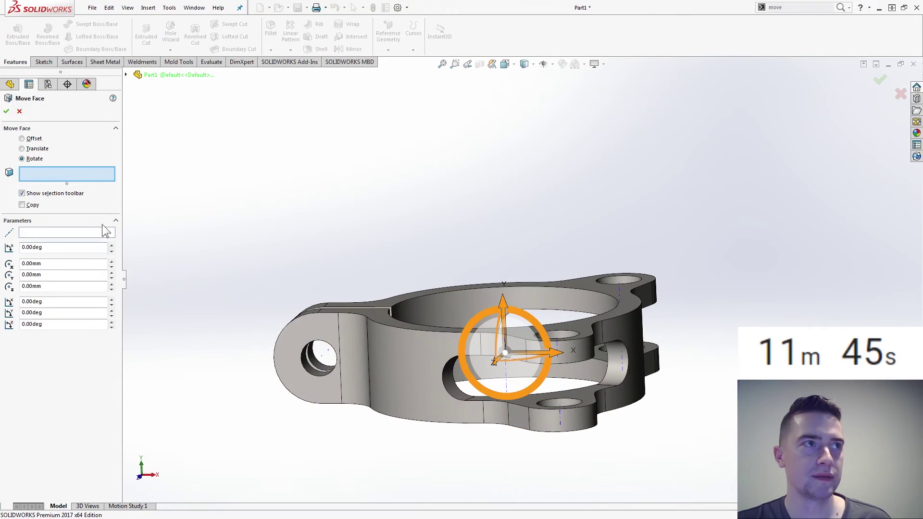
left_click(454, 360)
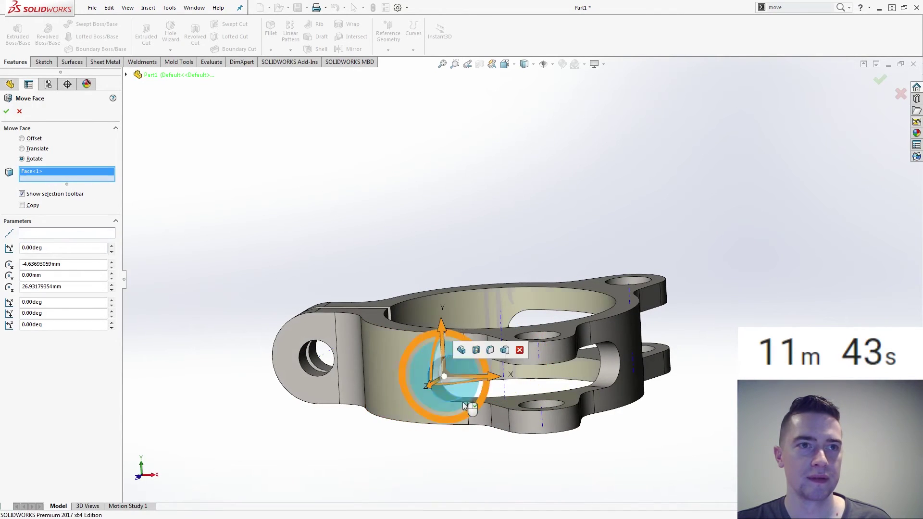
key("ctrl+7")
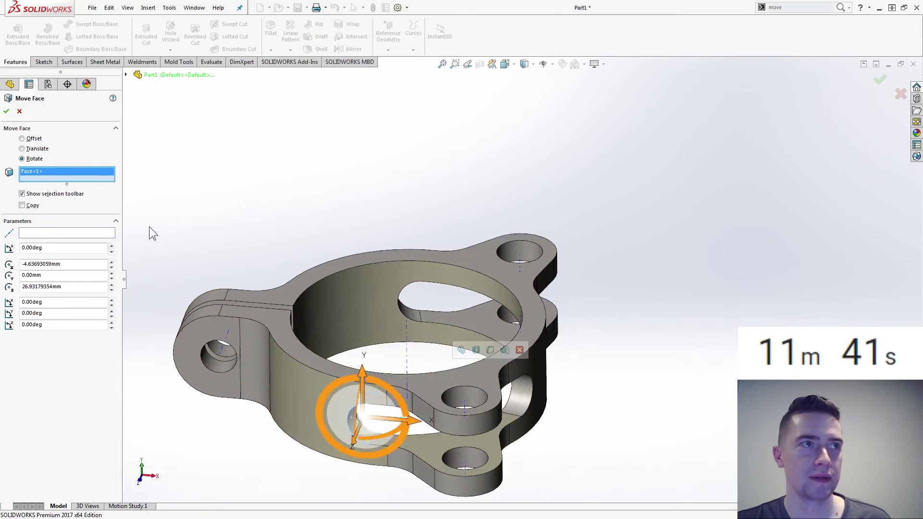
left_click(76, 232)
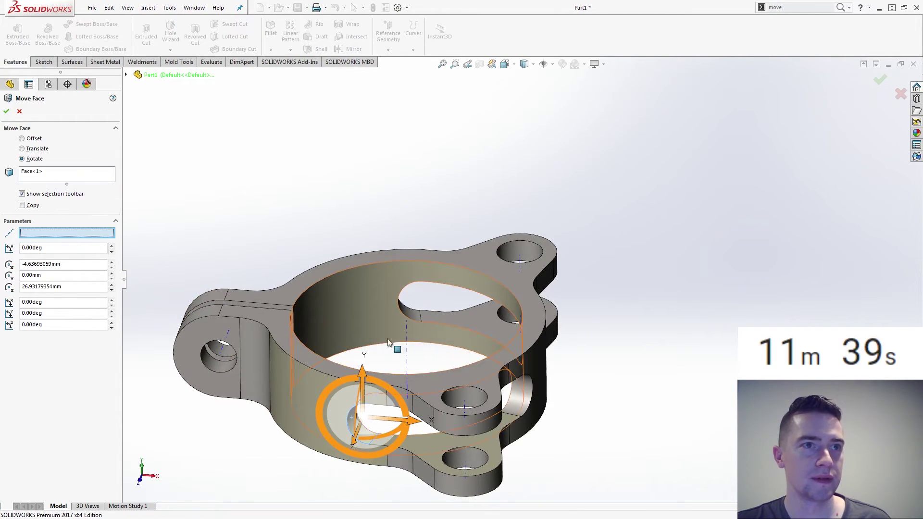
left_click(408, 350)
middle_click_drag(364, 365, 351, 319)
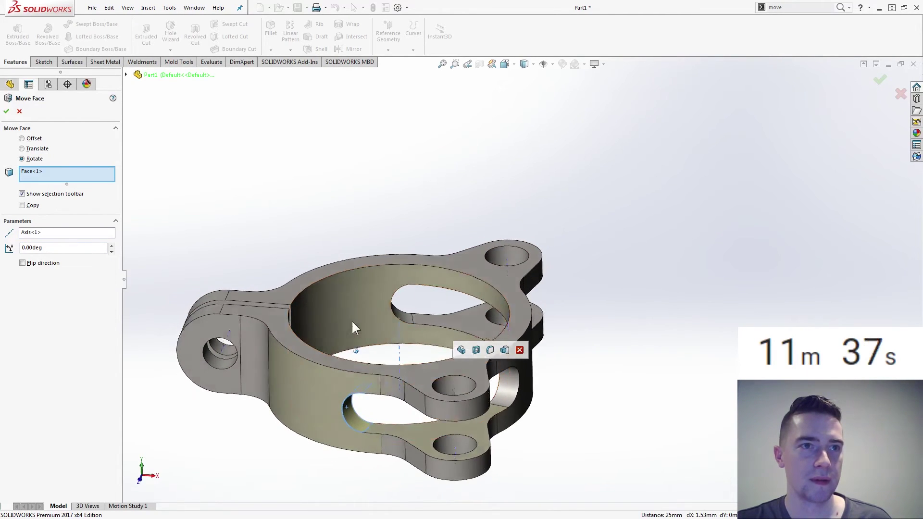
Rotate the window's end face by 120-45 (75 degrees) about the ring's axis.
left_click(72, 248)
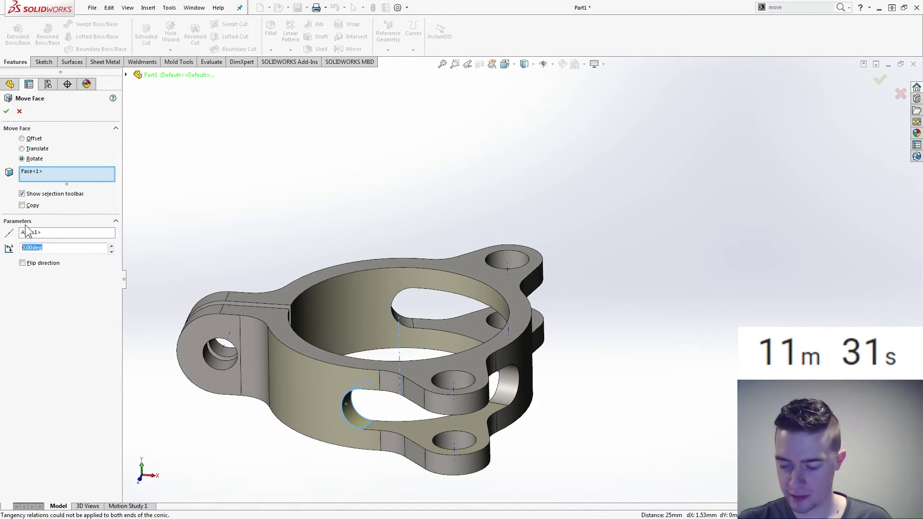
type("120-45")
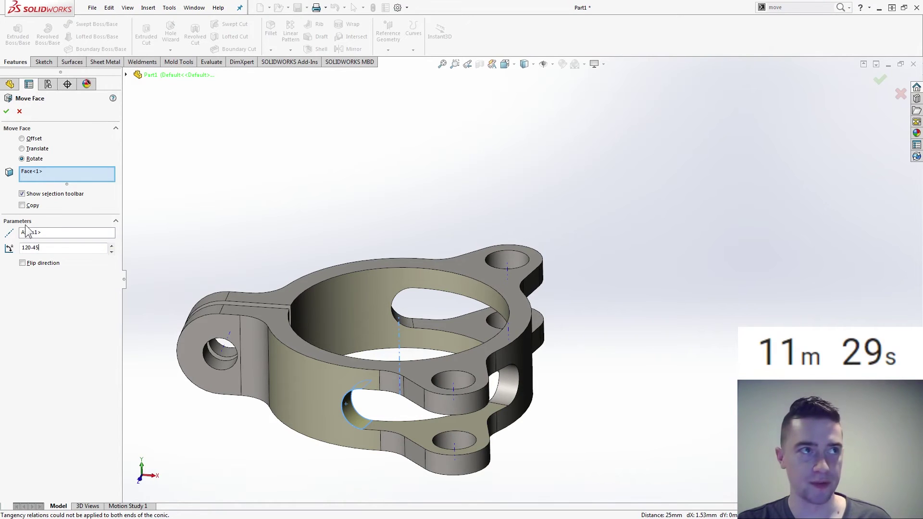
key("Return")
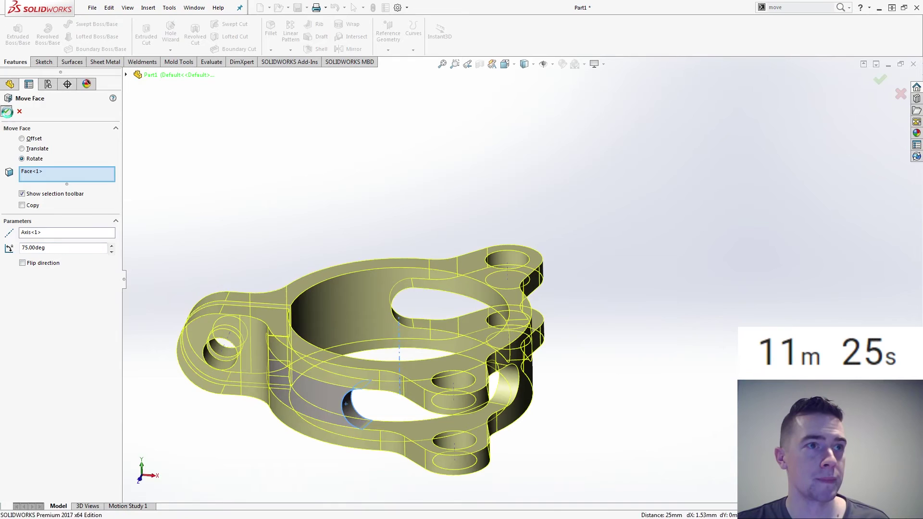
left_click(6, 111)
middle_click_drag(230, 259, 259, 257)
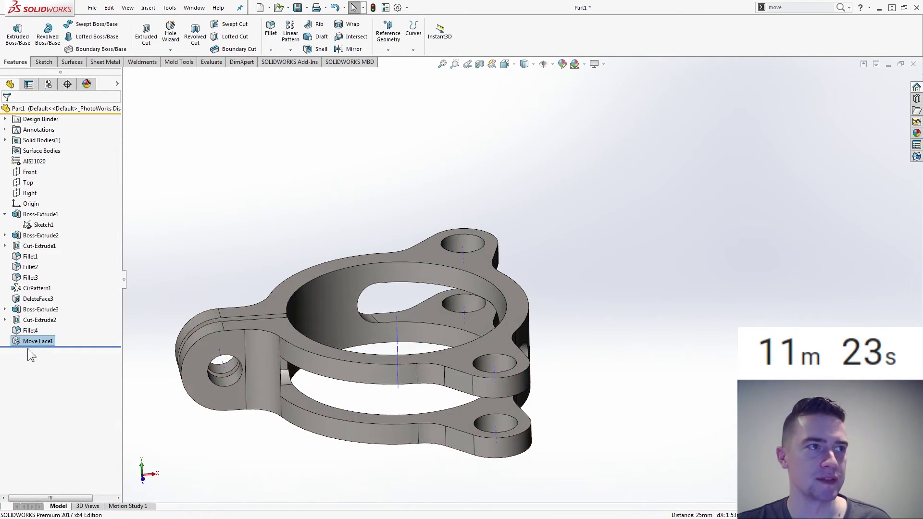
Edit the Move Face feature, test the flipped direction, and set the unflipped rotation angle to 120-45-45 (30 degrees).
left_click(27, 341)
left_click(29, 300)
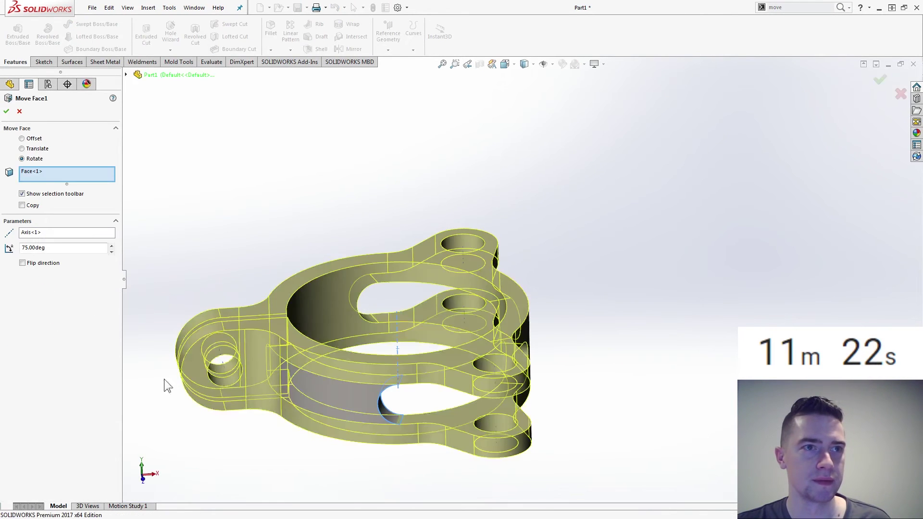
middle_click_drag(164, 383, 97, 268)
left_click(45, 263)
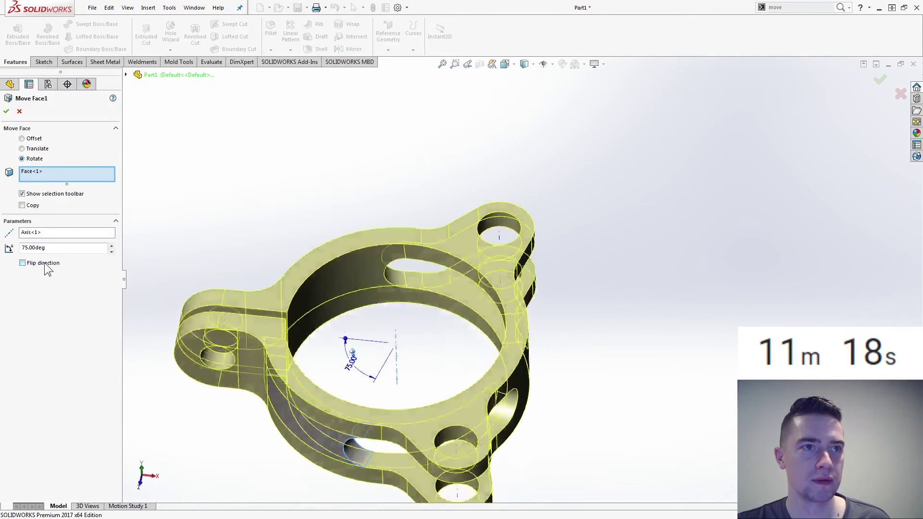
left_click(45, 264)
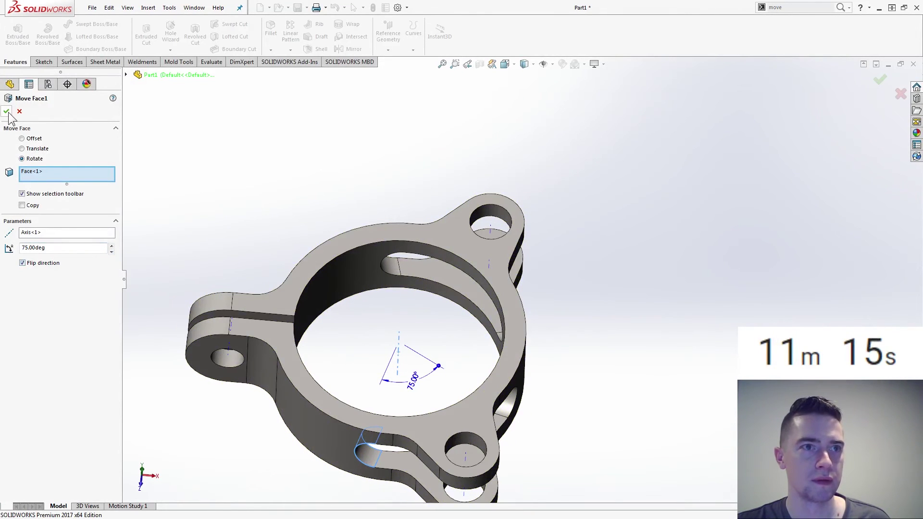
left_click(22, 263)
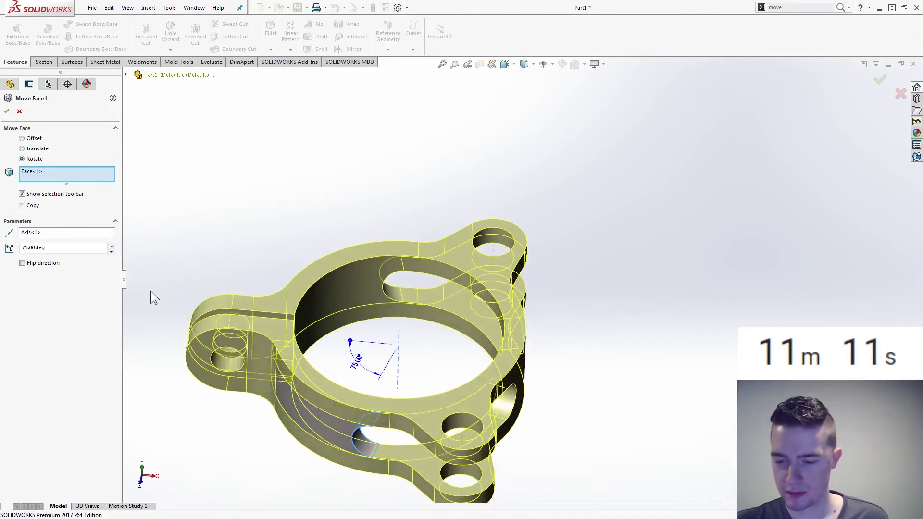
left_click_drag(72, 248, 8, 248)
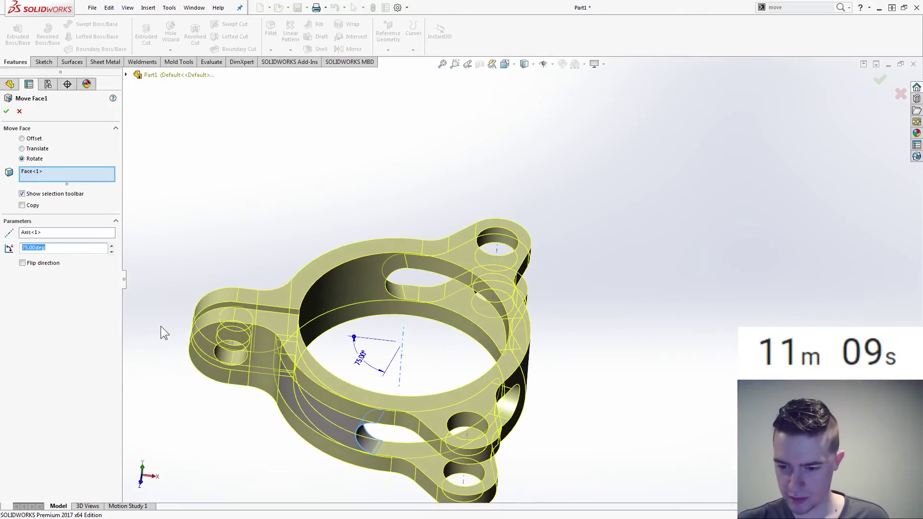
type("120")
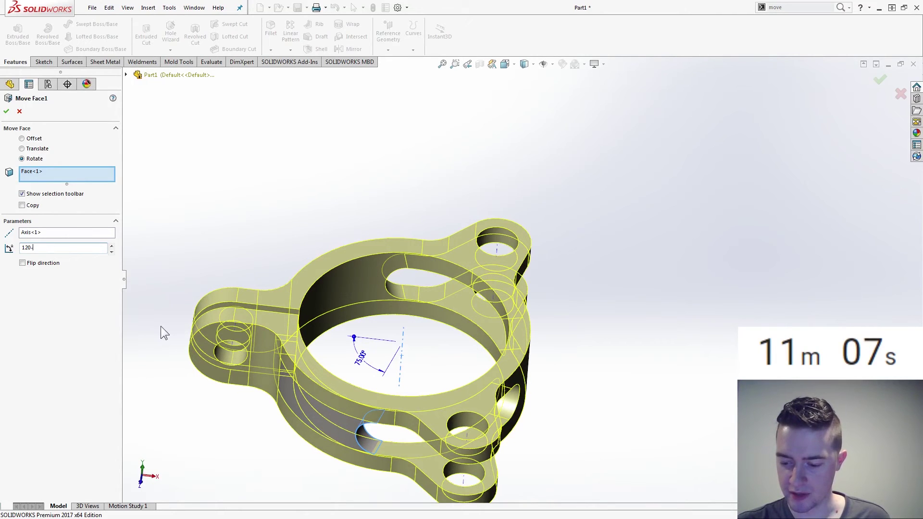
type("-45-45")
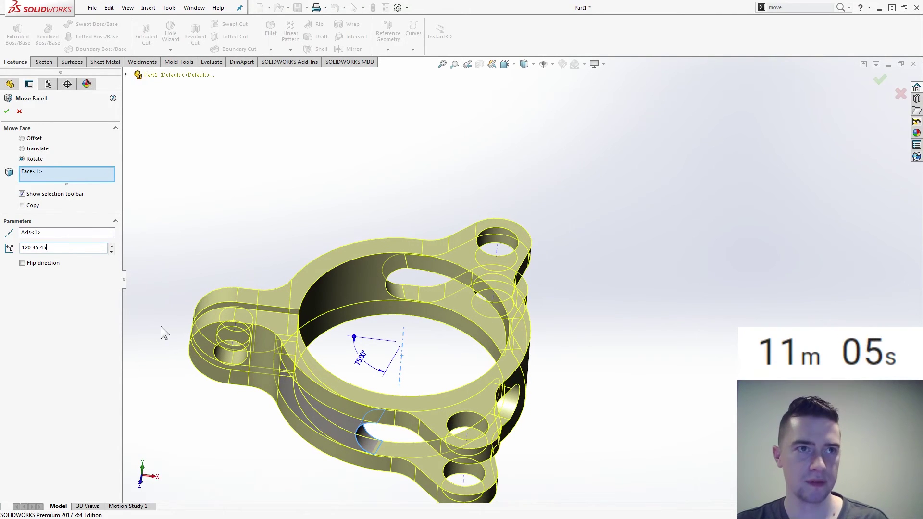
key("Tab")
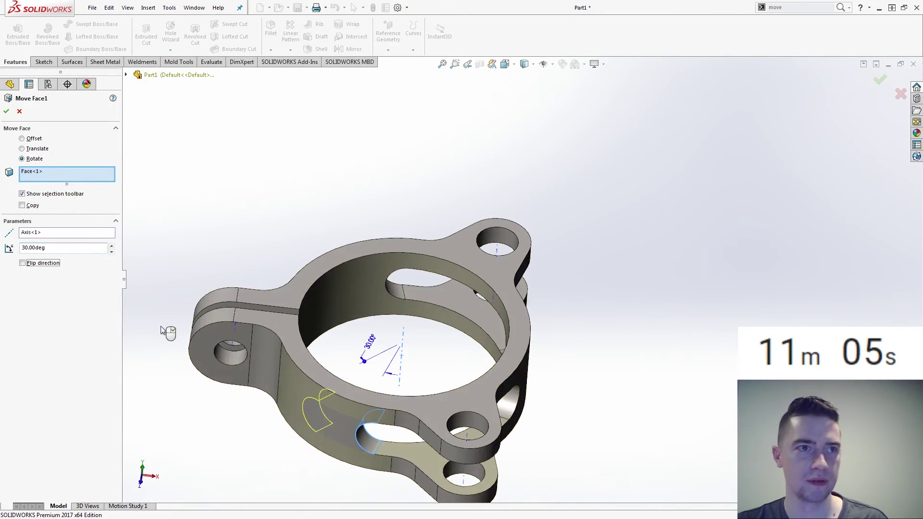
left_click(6, 111)
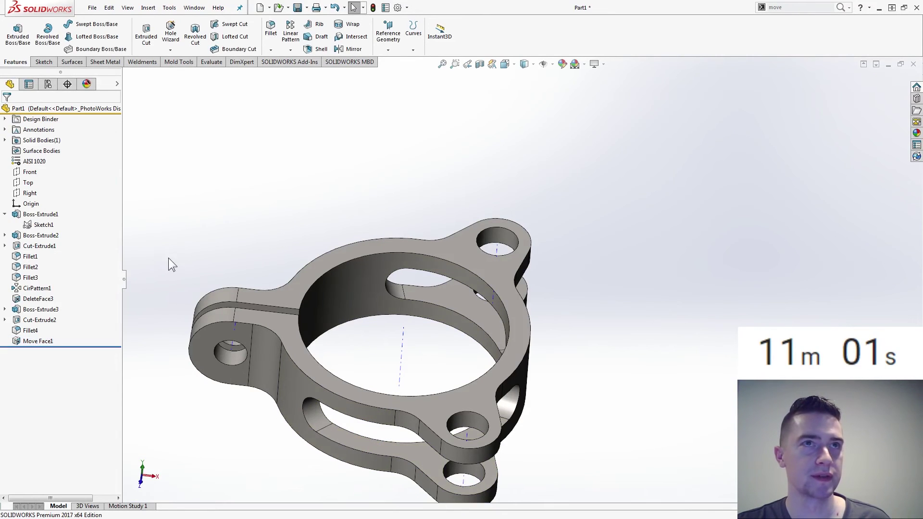
Set up a rotating Move Face on the rear window's rounded end face, using the ring's central temporary axis.
left_click(841, 7)
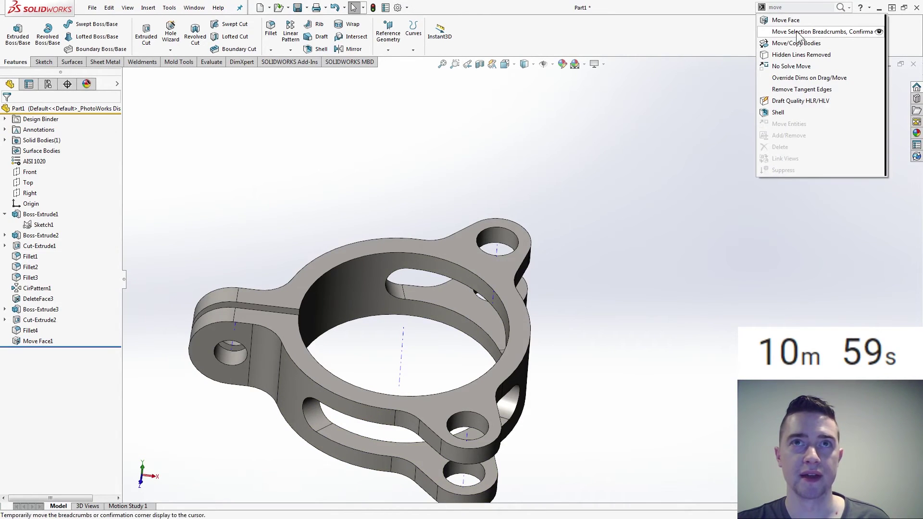
left_click(788, 19)
middle_click_drag(495, 283, 453, 287)
middle_click_drag(344, 273, 442, 315)
left_click(438, 310)
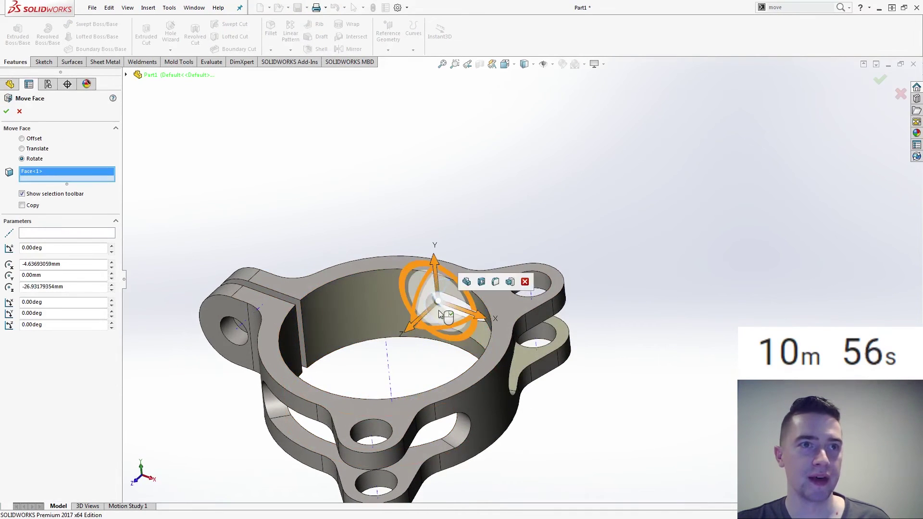
left_click(51, 232)
left_click(392, 366)
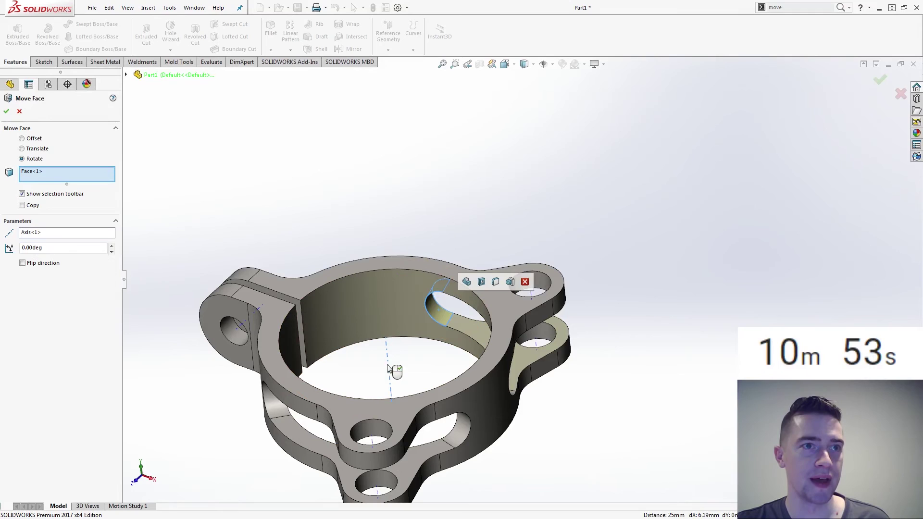
Rotate the rear window's end face by 30 degrees about the axis in the flipped direction.
left_click(47, 246)
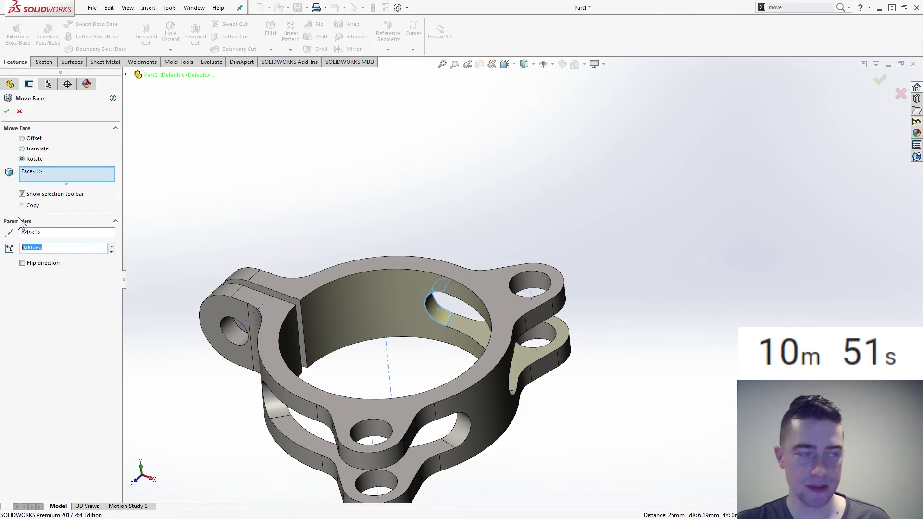
type("30")
key("Return")
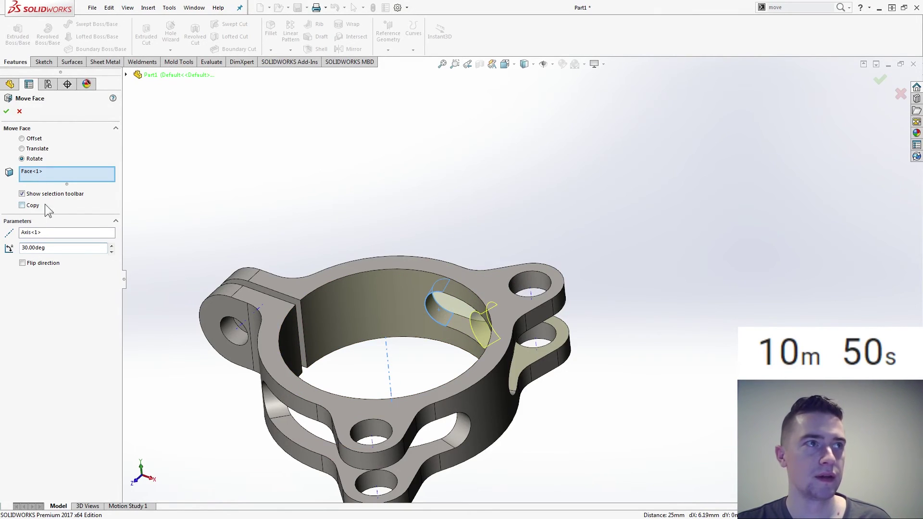
left_click(33, 264)
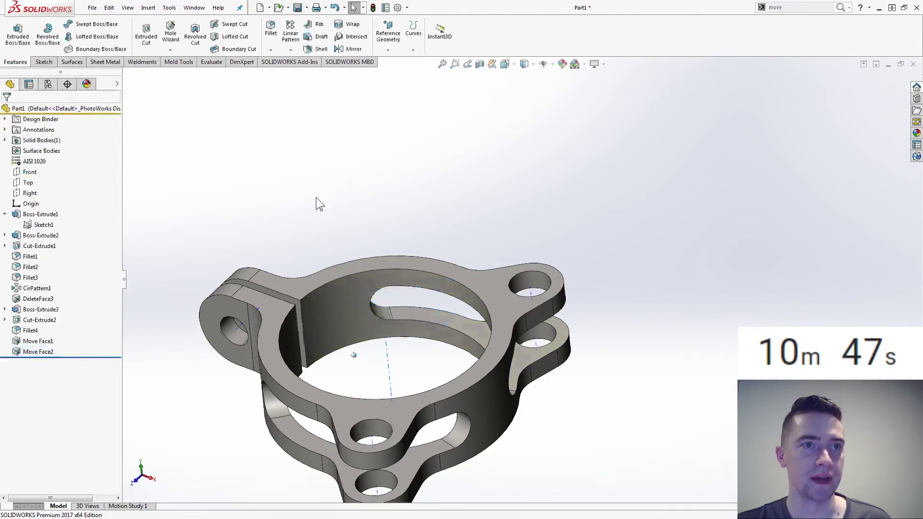
Hide the temporary axes shown through the ring and its holes.
key("ctrl+1")
key("ctrl+7")
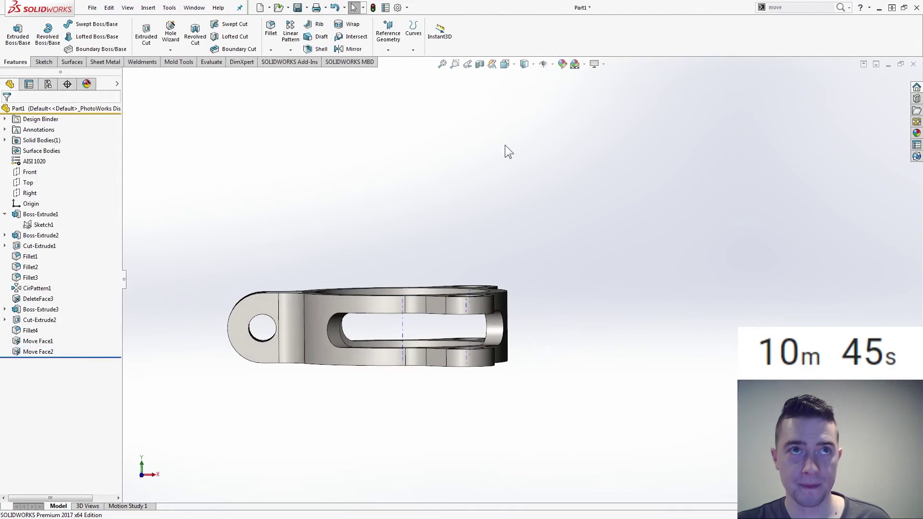
left_click(543, 64)
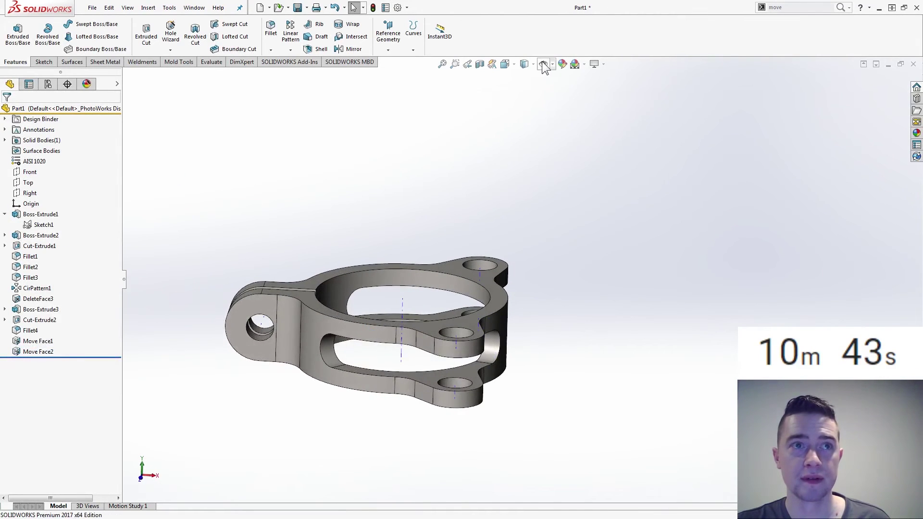
Examine the ring's extended side windows and split tab from above and at oblique angles.
key("Up")
key("Up")
key("Up")
key("Down")
key("Down")
key("Down")
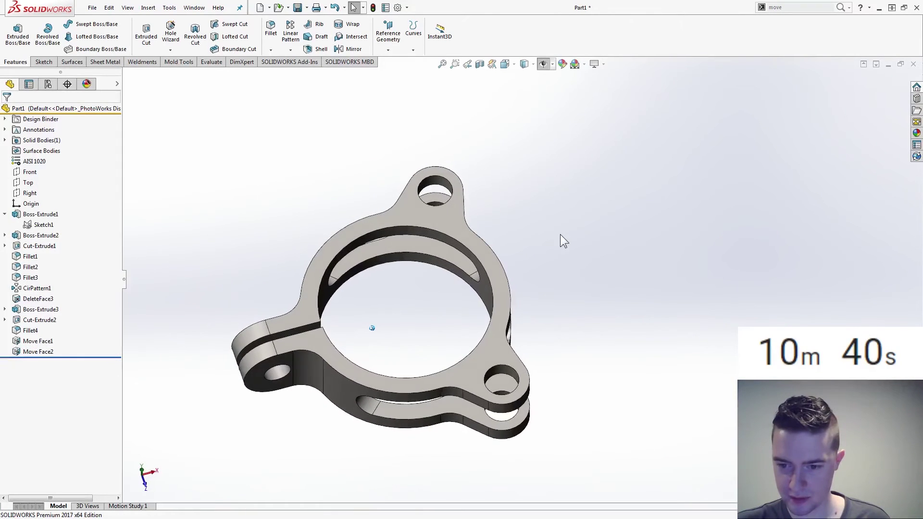
key("Up")
key("Up")
key("Up")
key("Up")
key("Up")
key("Up")
key("Up")
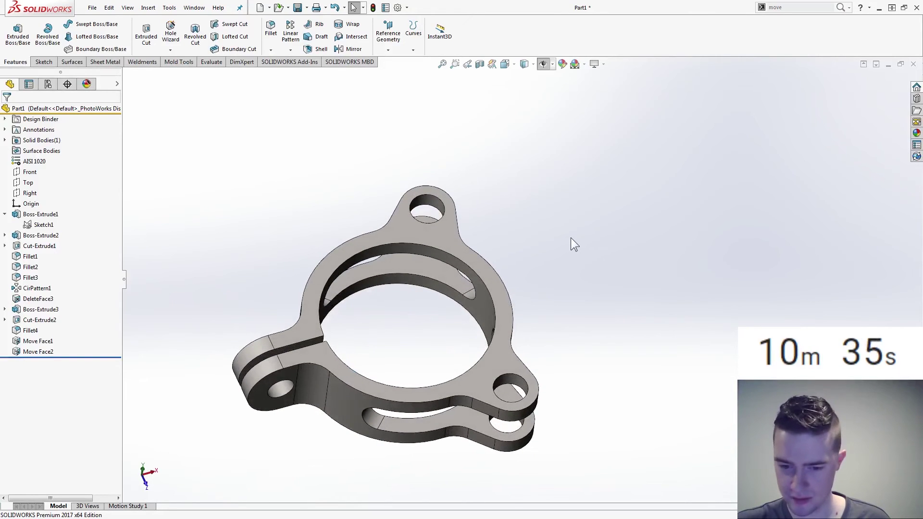
key("Left")
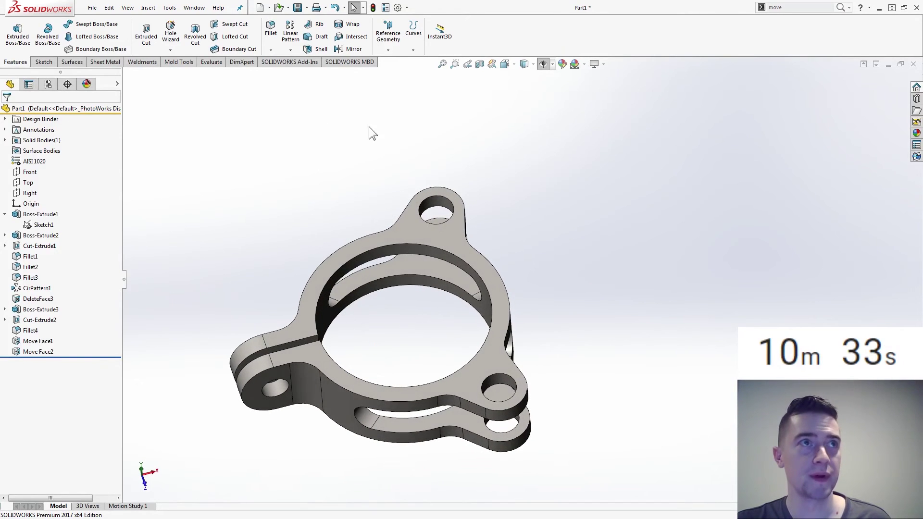
Start a SimulationXpress study on the part and go to its fixtures stage.
left_click(169, 7)
mouse_move(216, 34)
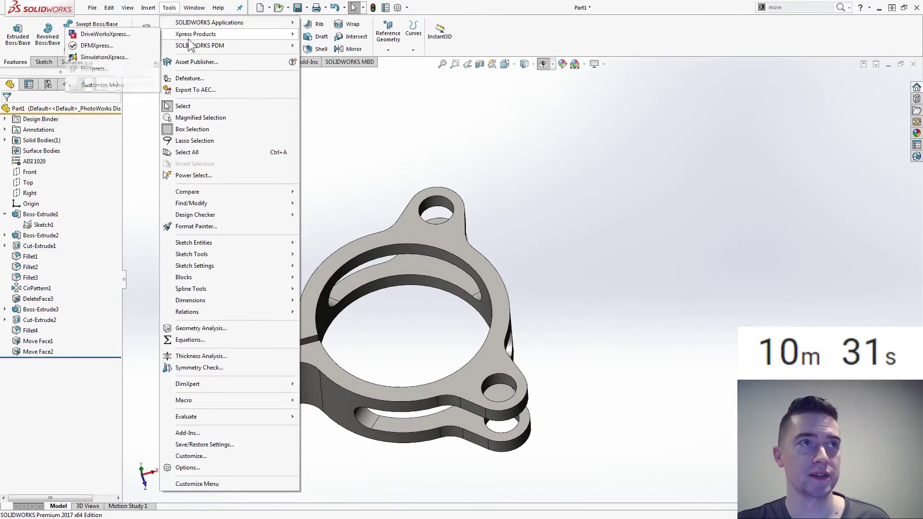
left_click(129, 56)
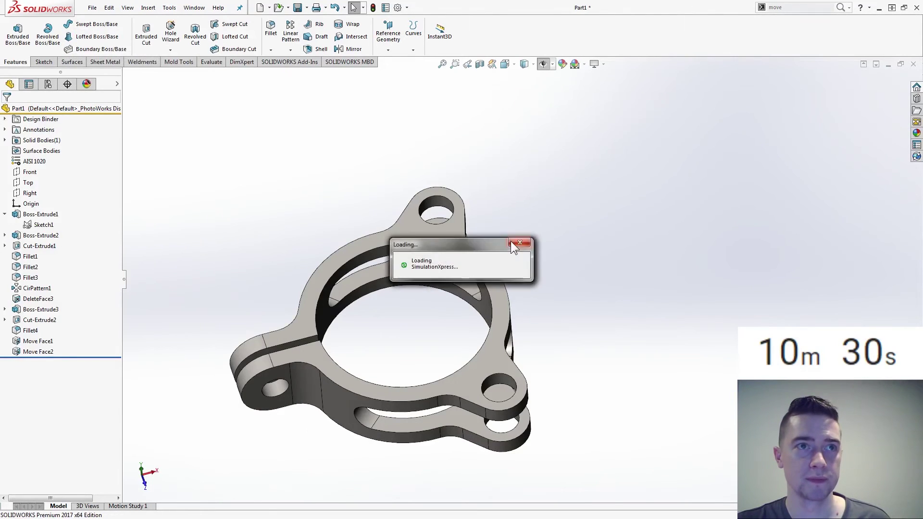
left_click(643, 256)
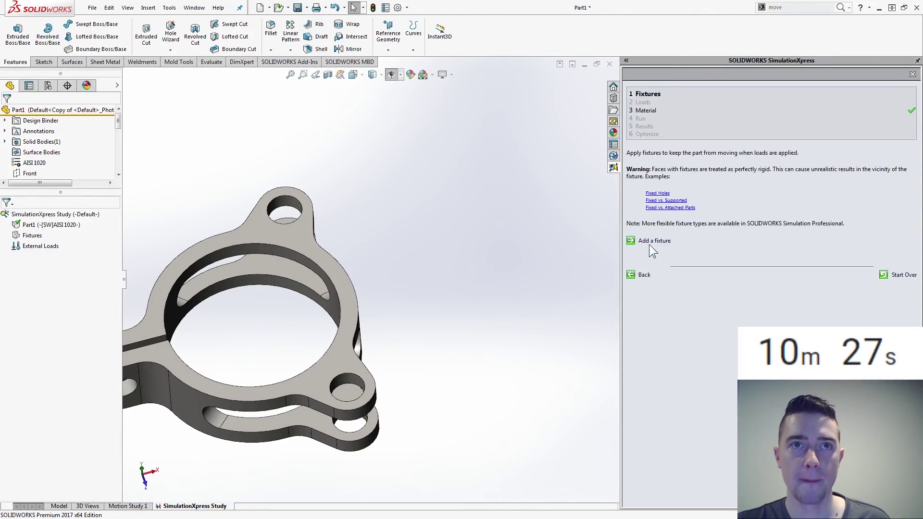
Apply a fixed-geometry fixture to the clamp tab's hole.
left_click(650, 243)
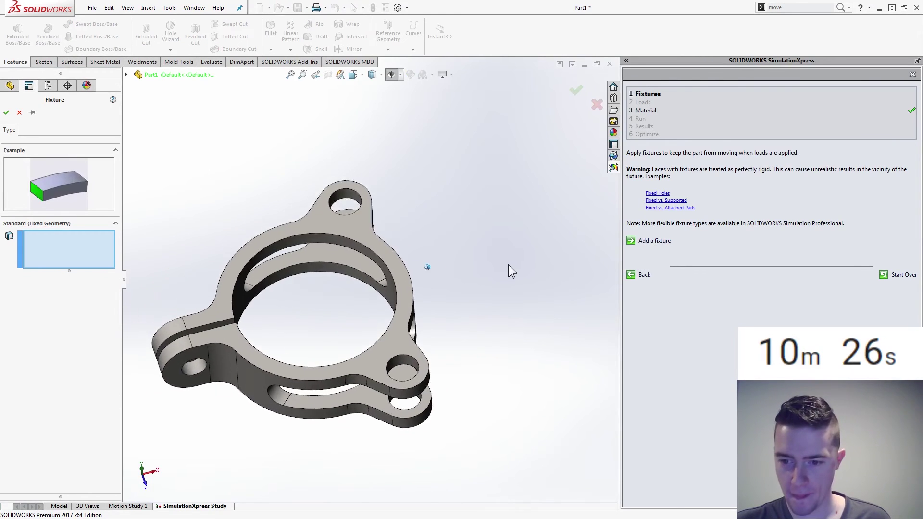
middle_click_drag(350, 351, 298, 355)
left_click(298, 354)
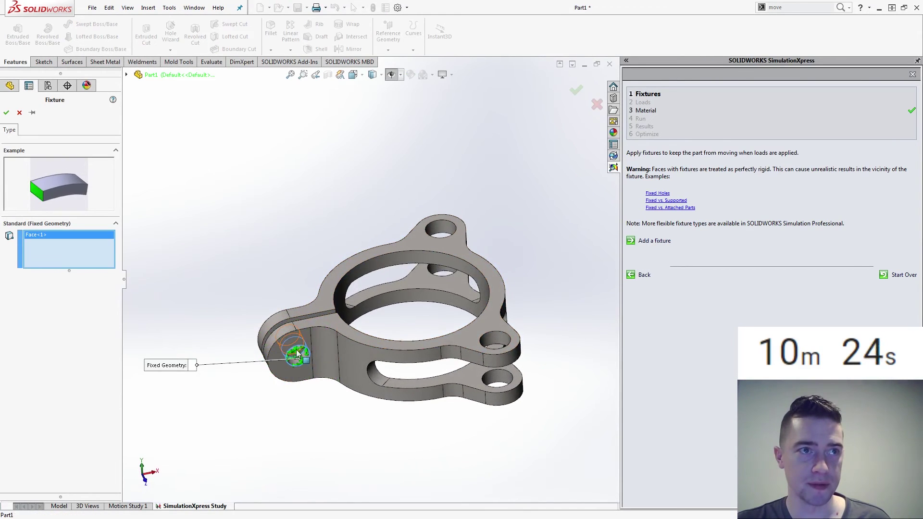
left_click(298, 354)
left_click(7, 112)
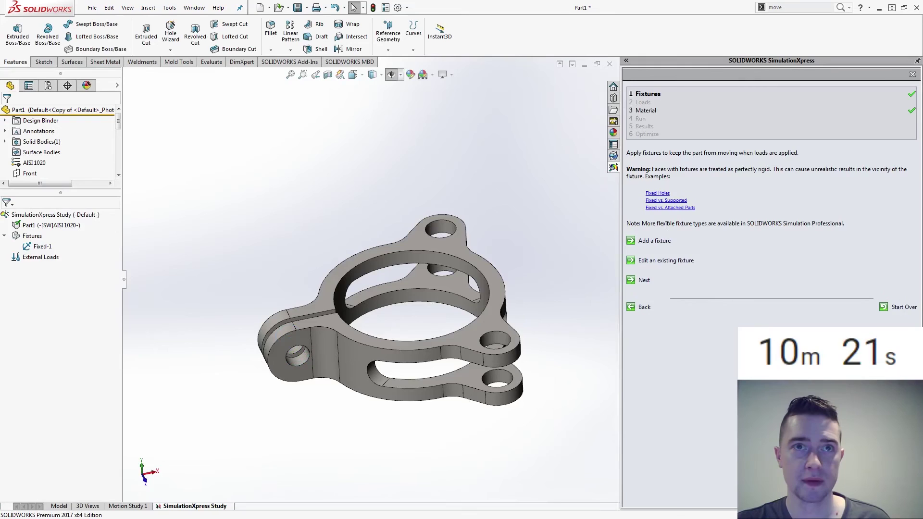
Add a force load on the four cylindrical hole faces of the ring's upper and lower lugs.
left_click(644, 281)
left_click(654, 187)
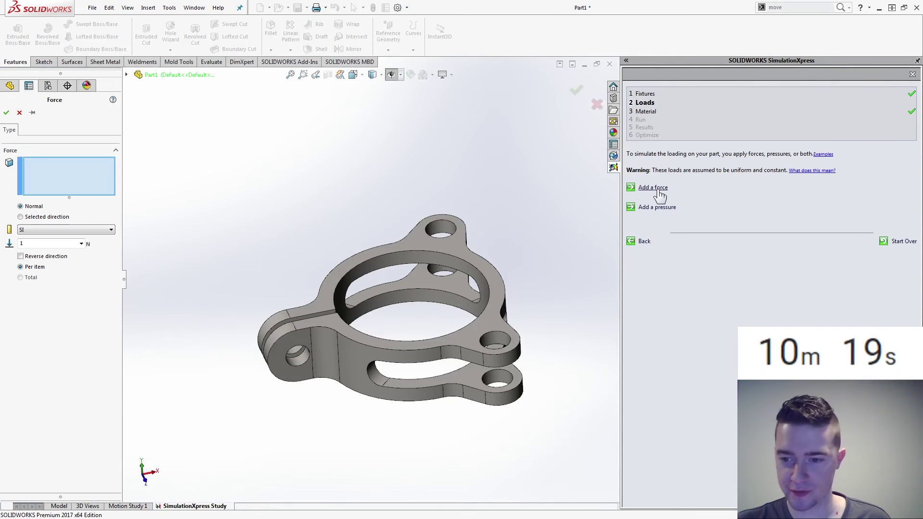
middle_click_drag(423, 269, 385, 339)
left_click(441, 211)
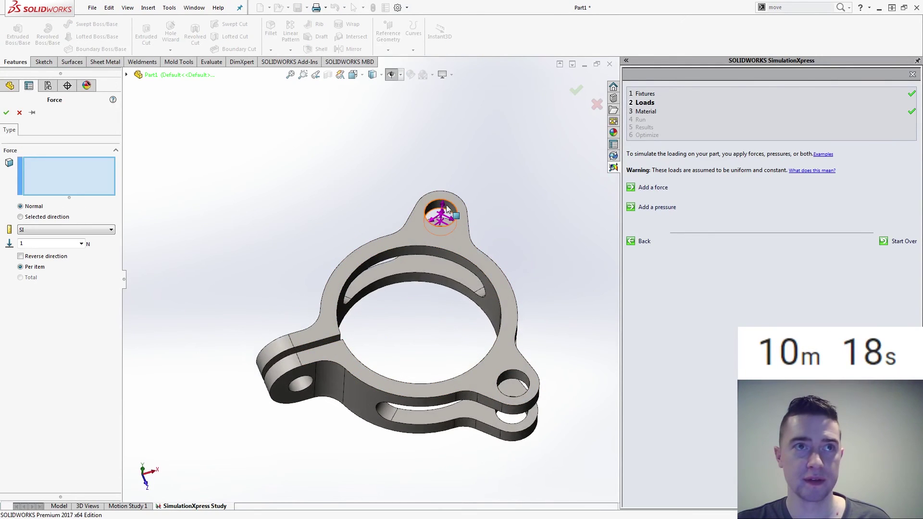
left_click(519, 378)
middle_click_drag(526, 439, 521, 418)
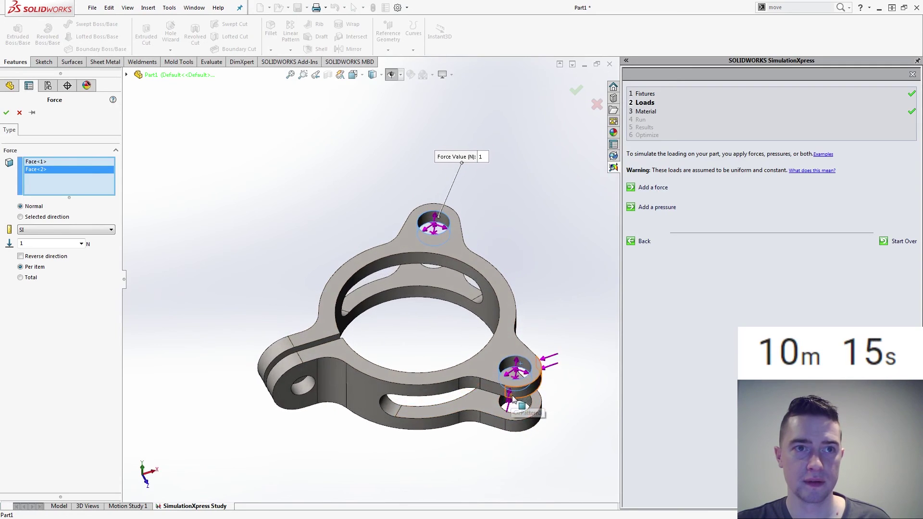
left_click(503, 399)
middle_click_drag(446, 301, 427, 272)
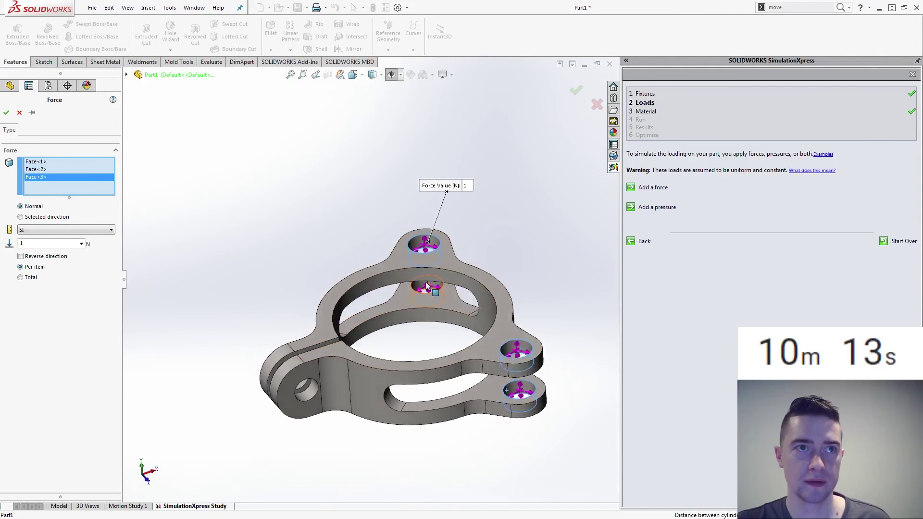
left_click(425, 283)
left_click(426, 286)
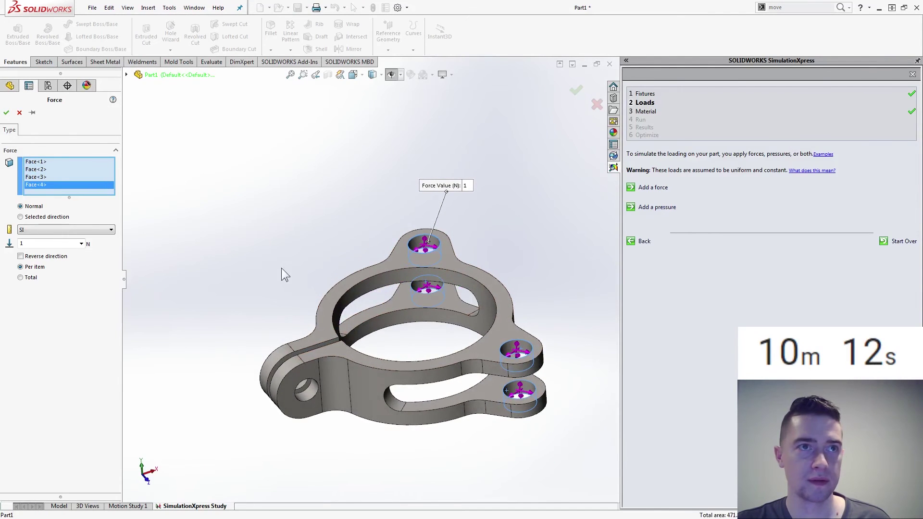
Direct the force normal to the Right plane and set it to 1000 N per item.
left_click(50, 215)
left_click(126, 75)
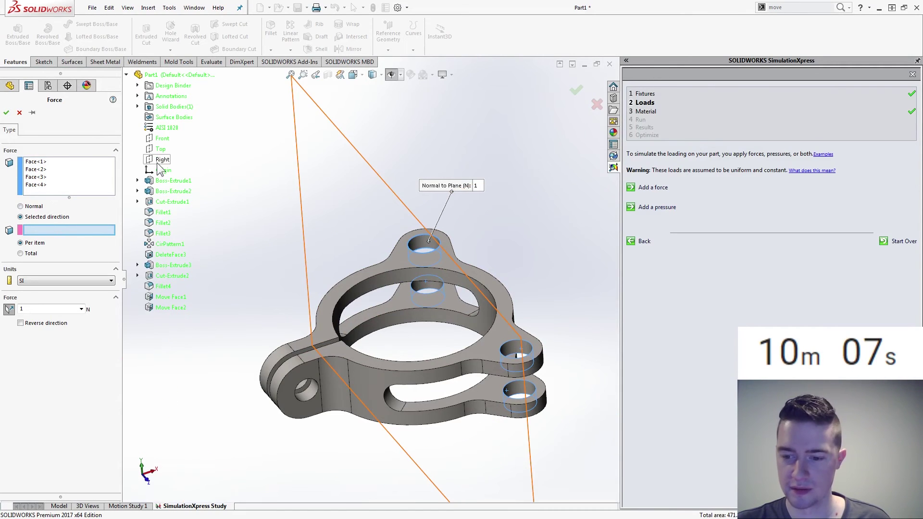
left_click(158, 163)
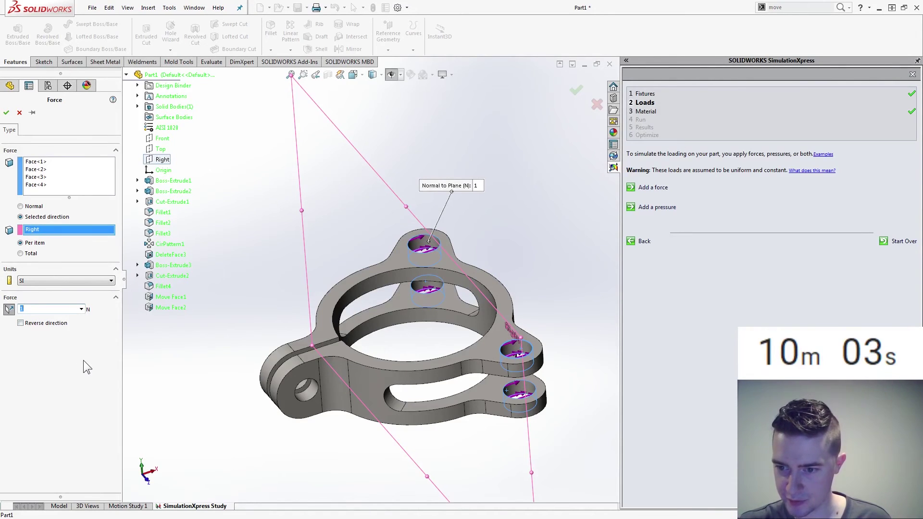
type("1000")
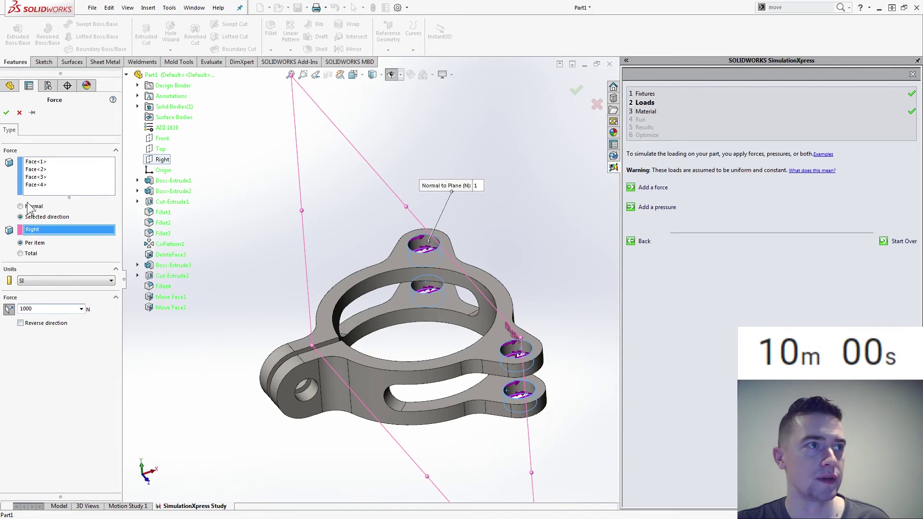
left_click(6, 112)
Run the simulation with the AISI 1020 material and show where the factor of safety is below 10.
left_click(644, 248)
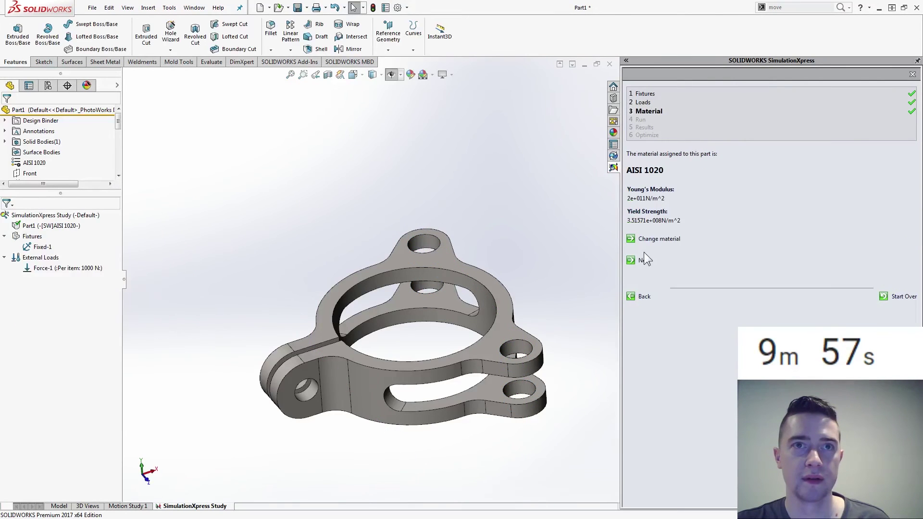
left_click(644, 262)
left_click(658, 207)
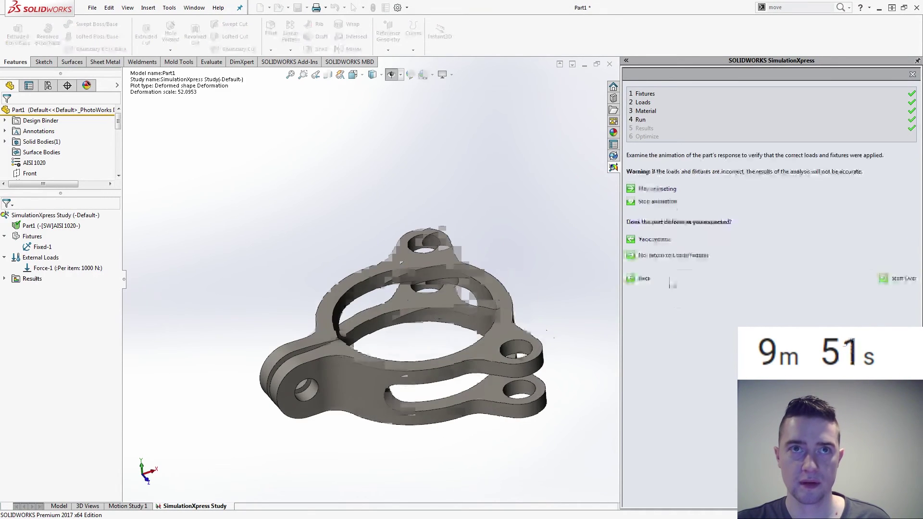
left_click(655, 239)
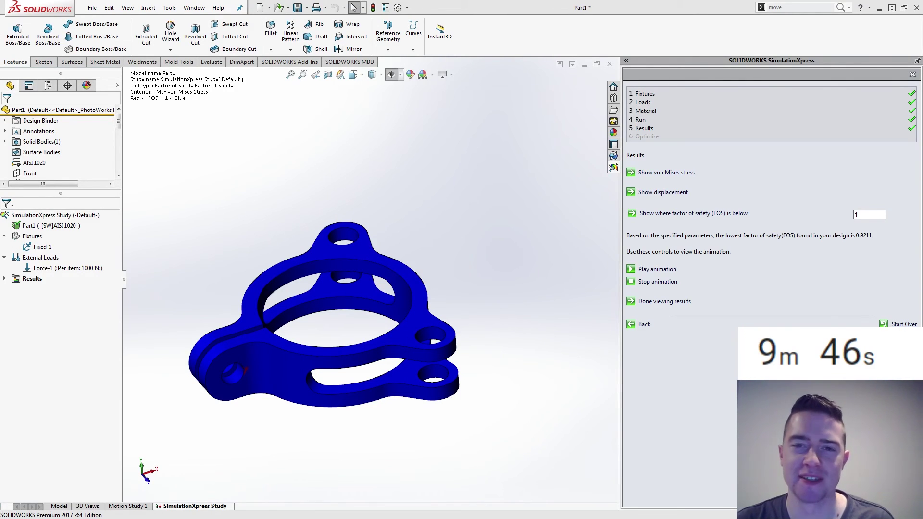
type("0")
key("Return")
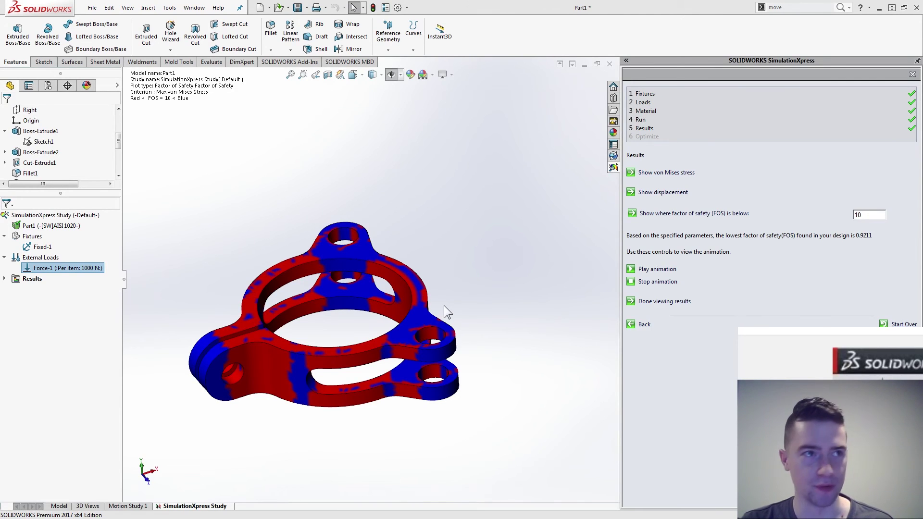
Change the 1000 N force from per item to total, checking the load note on the Phase 2 drawing in Windows Photo Viewer.
right_click(56, 269)
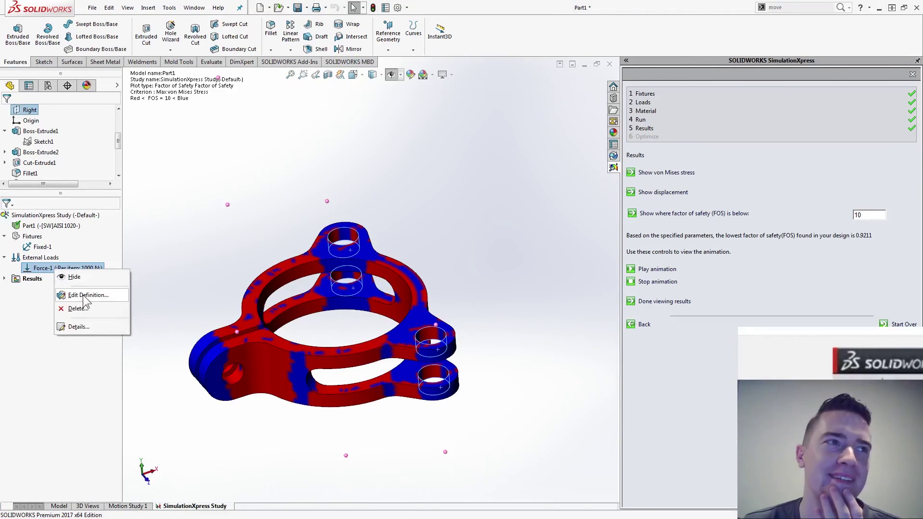
left_click(73, 294)
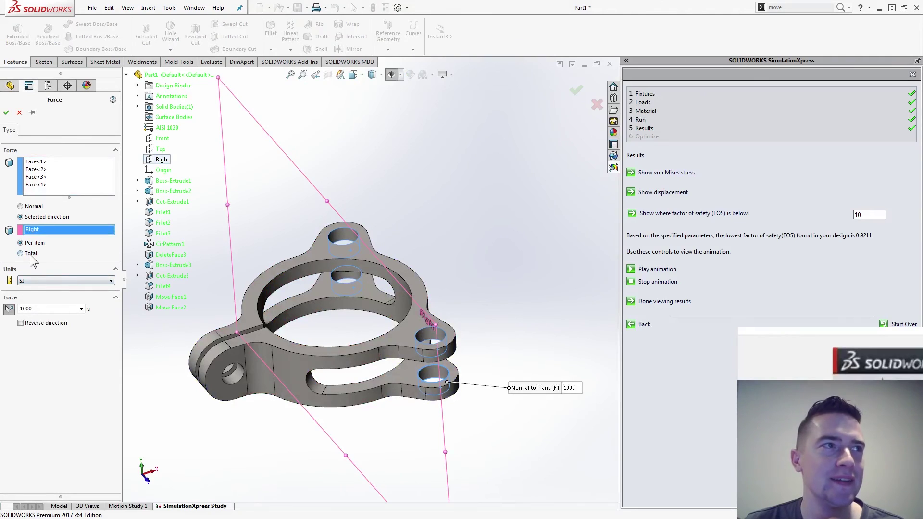
left_click(30, 253)
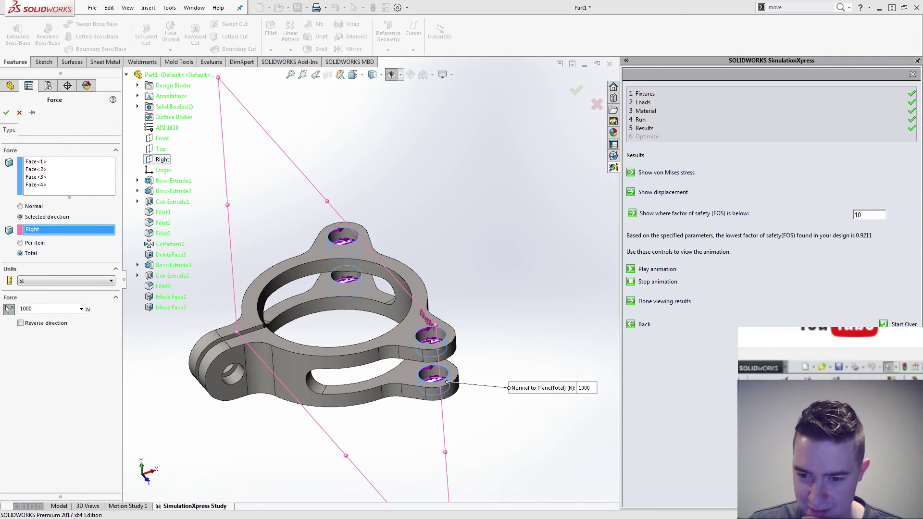
key("alt+Tab")
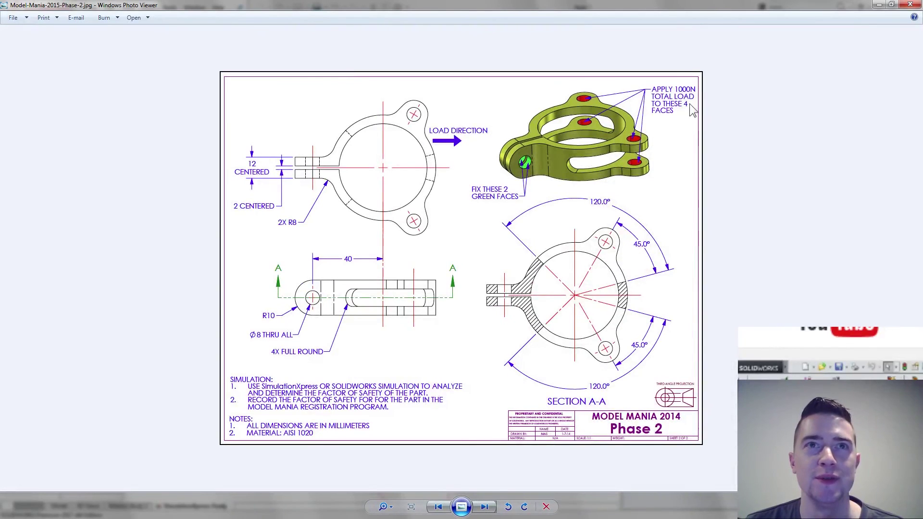
key("alt+Tab")
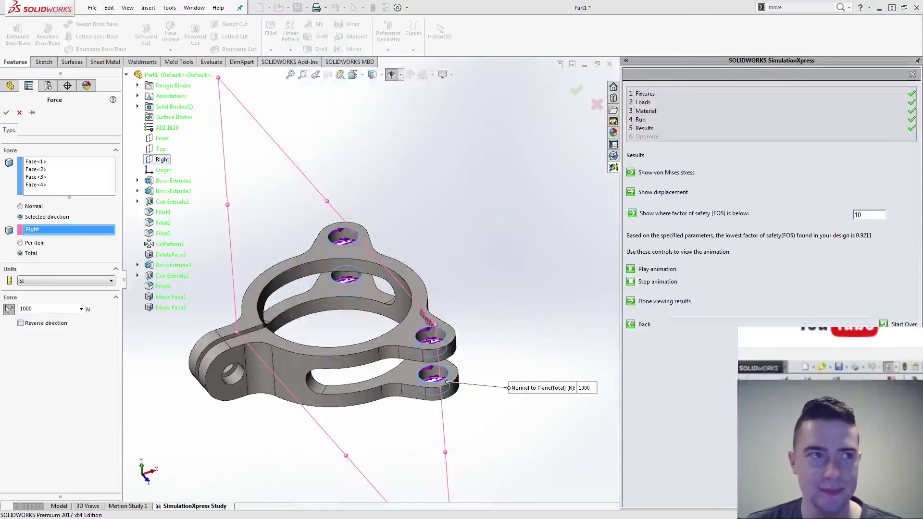
left_click(7, 112)
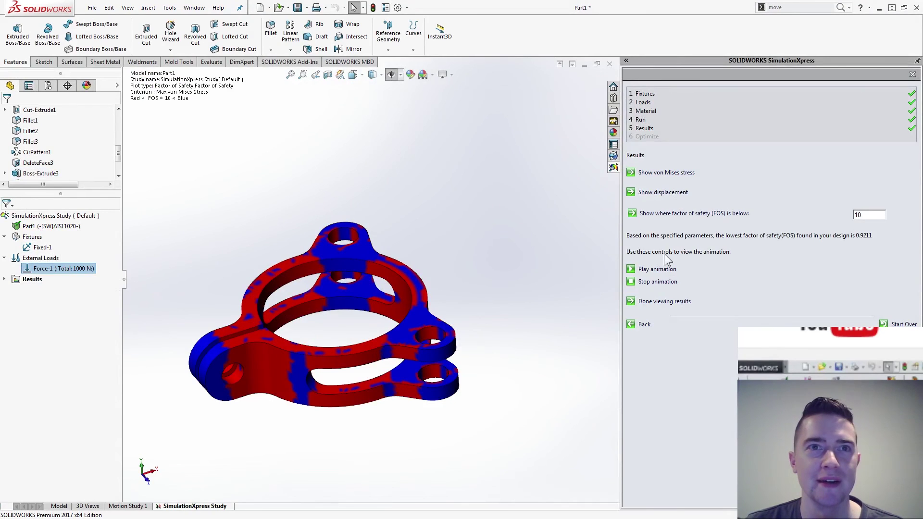
Rerun the simulation with the revised total force.
left_click(32, 279)
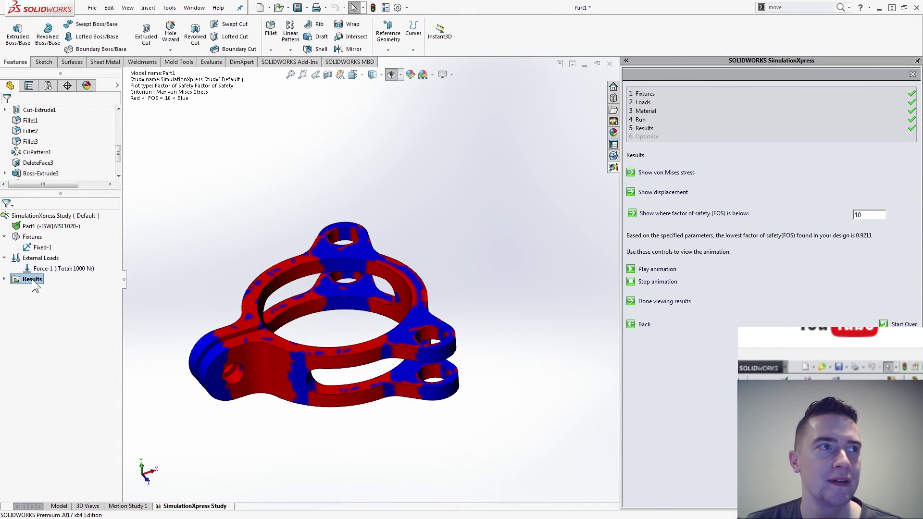
left_click(642, 119)
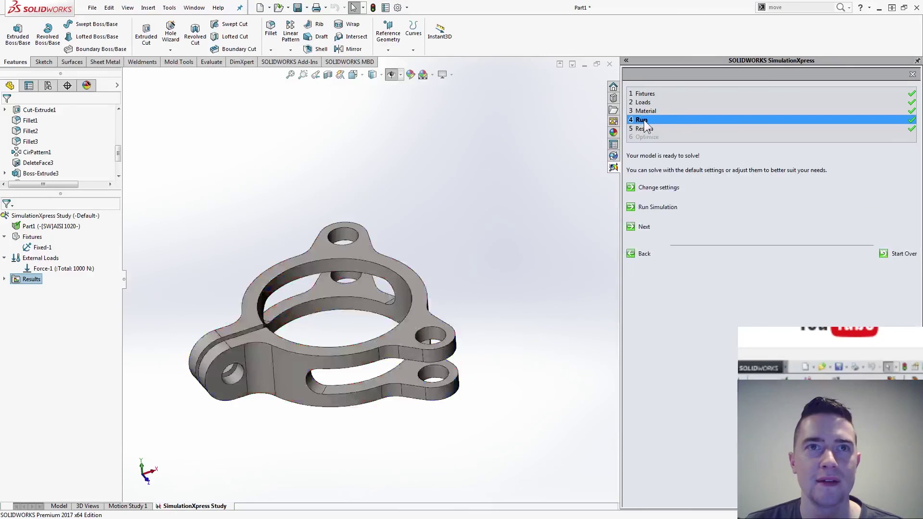
left_click(649, 209)
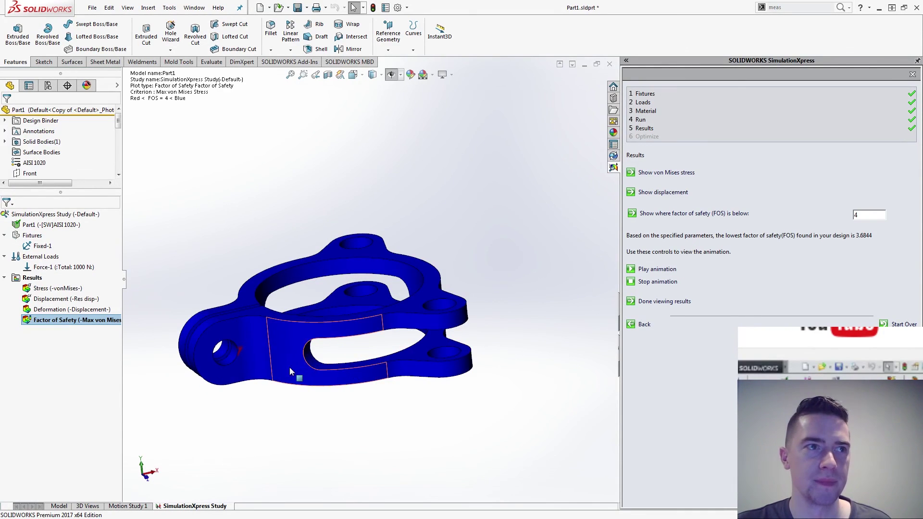
Inspect the factor of safety, von Mises stress and displacement plots of the ring from several angles.
middle_click_drag(289, 367, 384, 409)
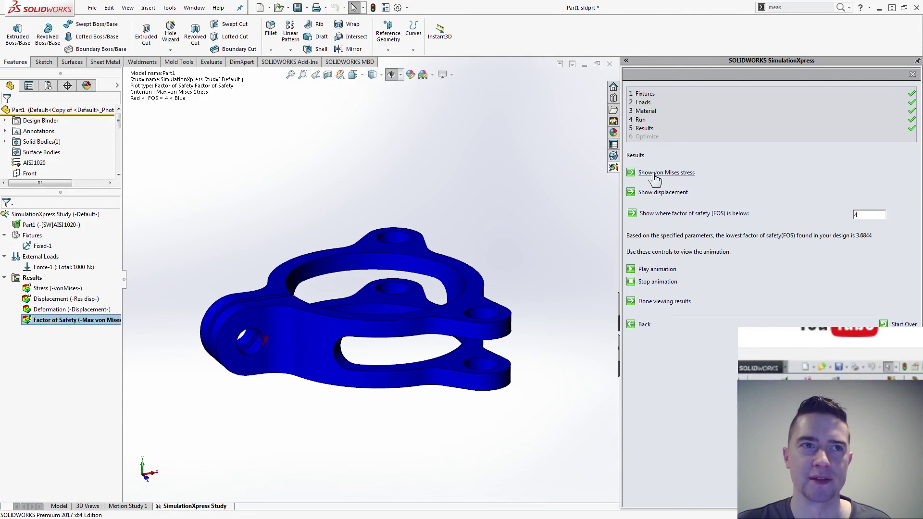
left_click(654, 176)
middle_click_drag(518, 434, 429, 406)
left_click(660, 193)
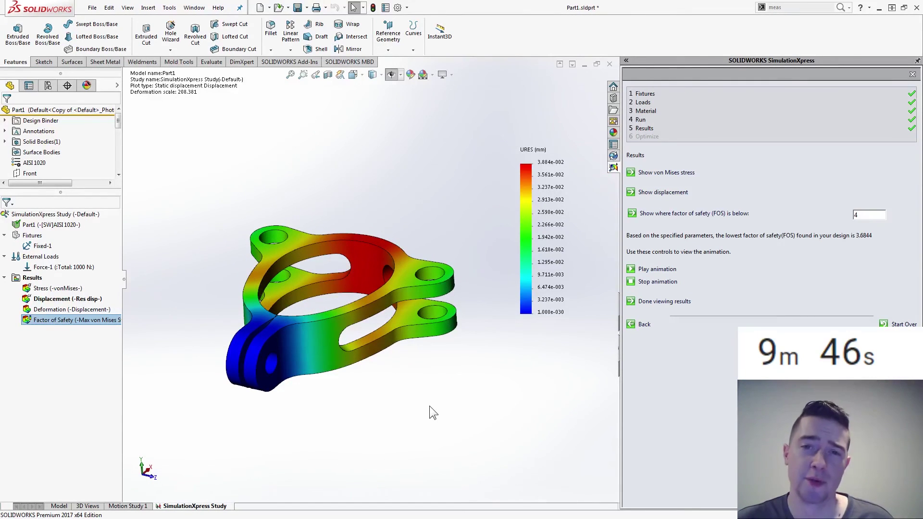